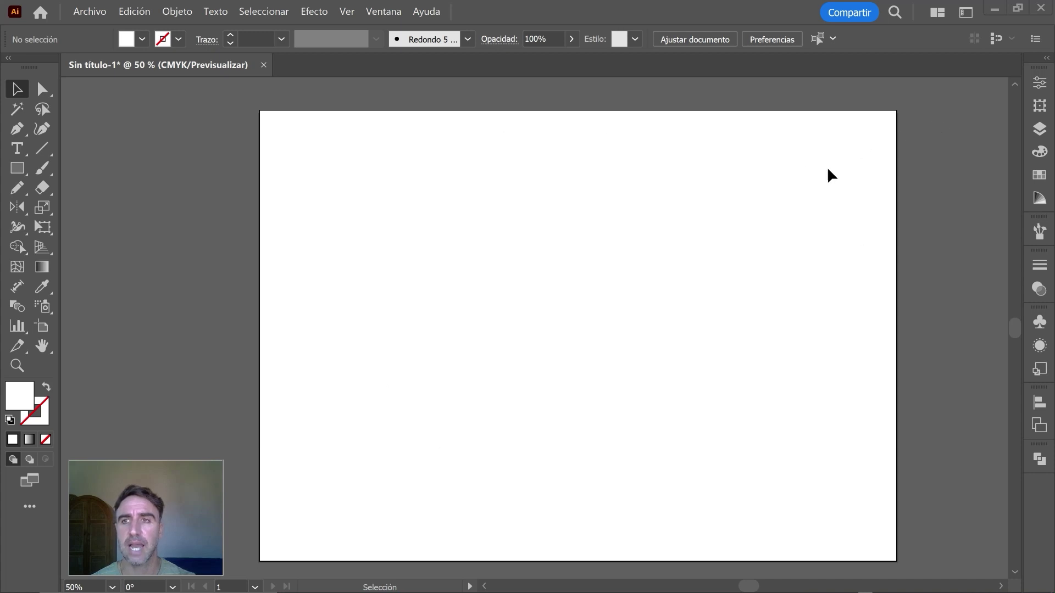
Step: Dock the Propiedades panel beside the panel column, showing the text-to-vector options
click(1039, 82)
drag(849, 75, 756, 94)
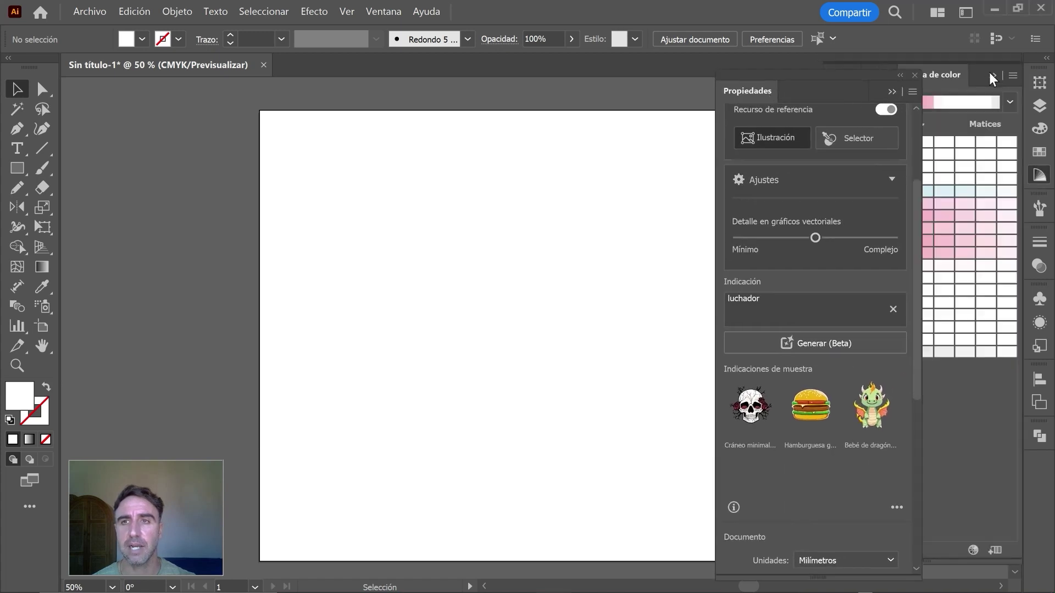
drag(757, 94, 989, 71)
drag(995, 199, 994, 109)
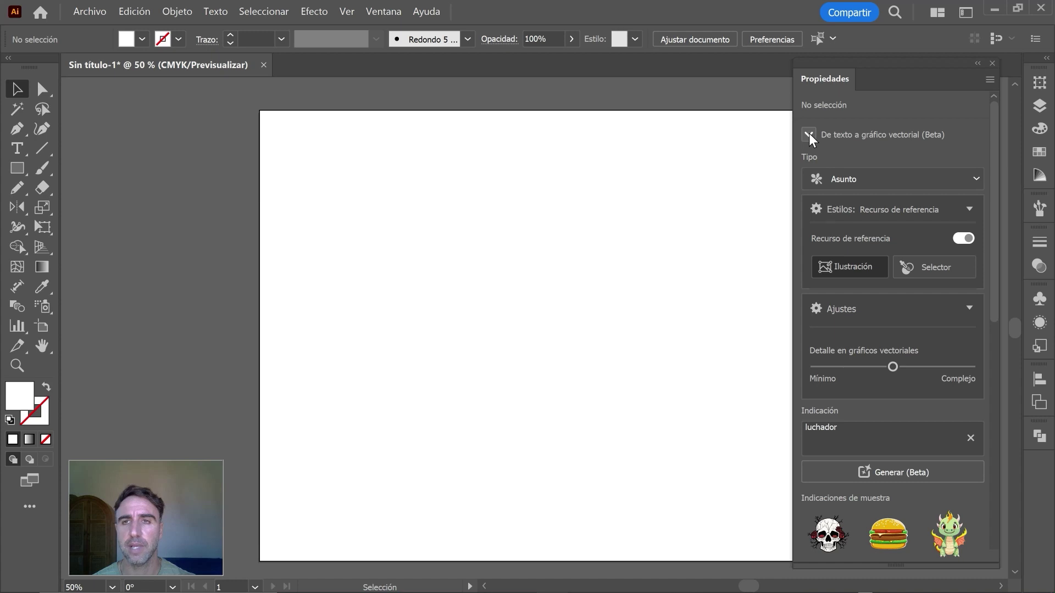
Step: Collapse the 'De texto a gráfico vectorial (Beta)' section to reveal the document settings
click(809, 135)
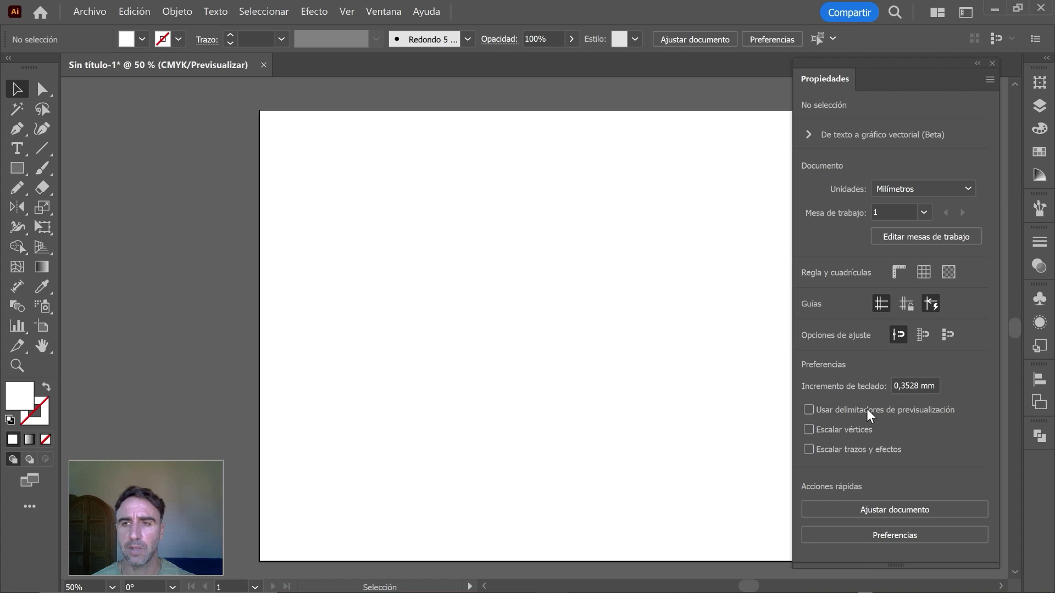
click(844, 509)
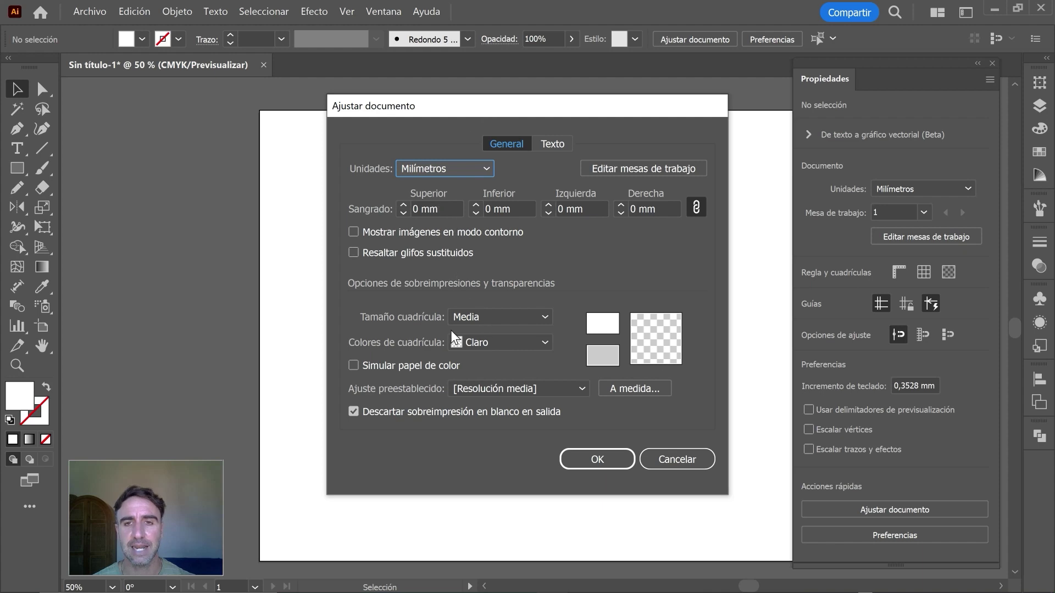
click(671, 459)
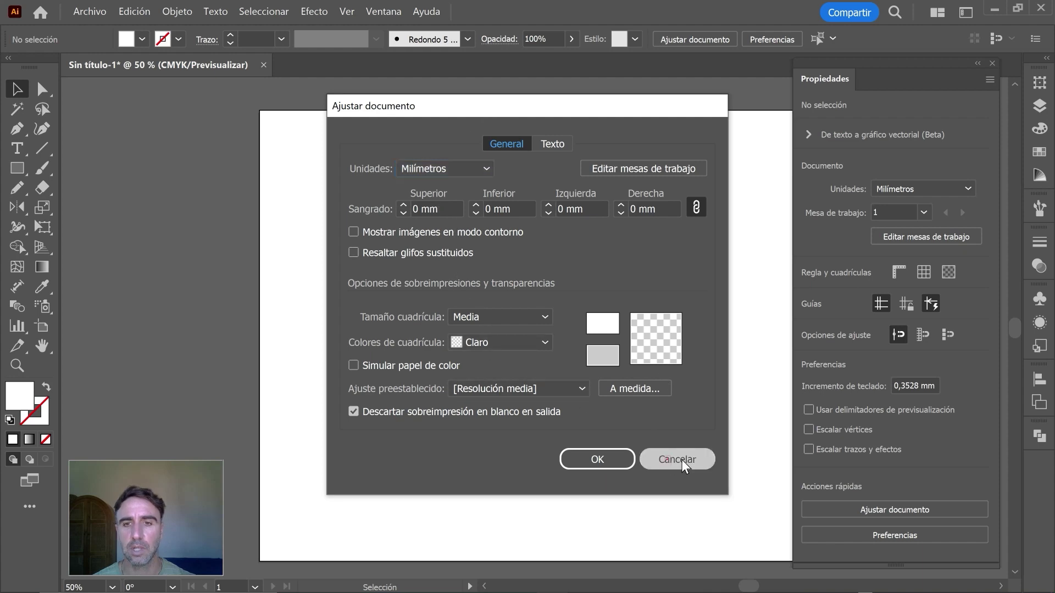
click(886, 535)
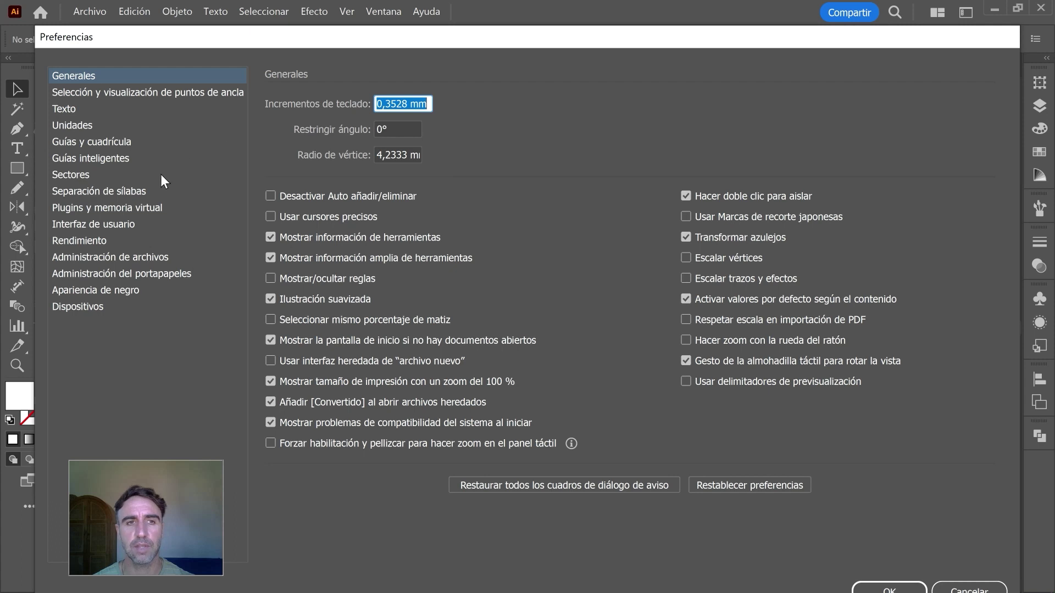
click(105, 155)
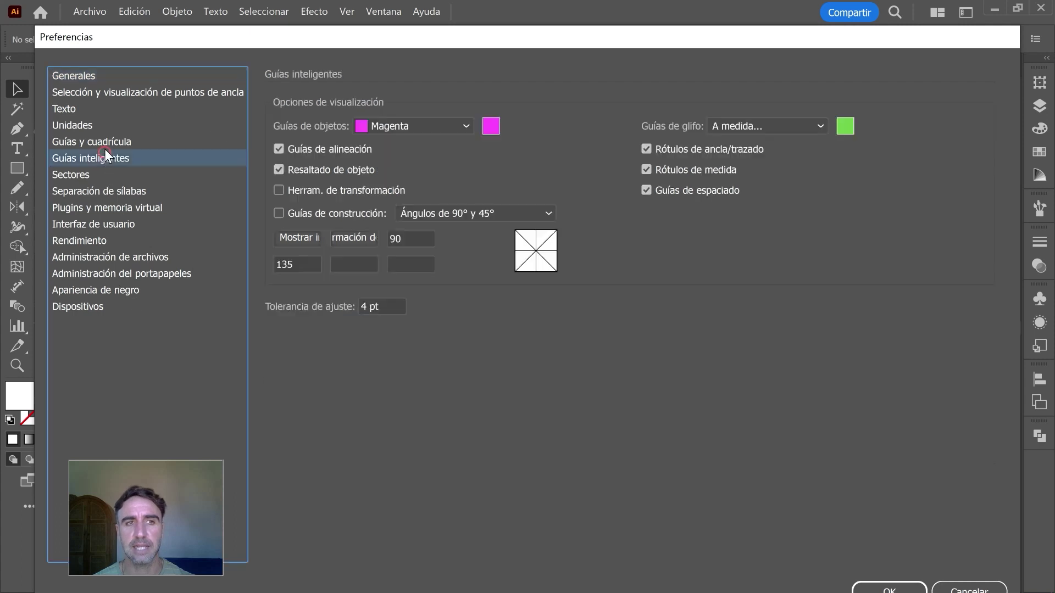
click(105, 141)
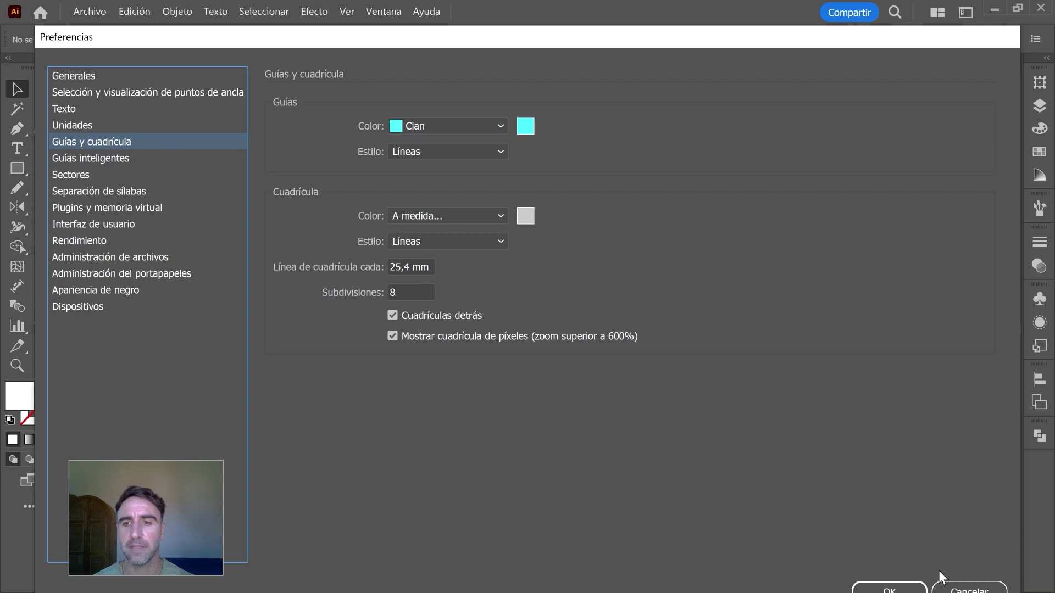
click(956, 588)
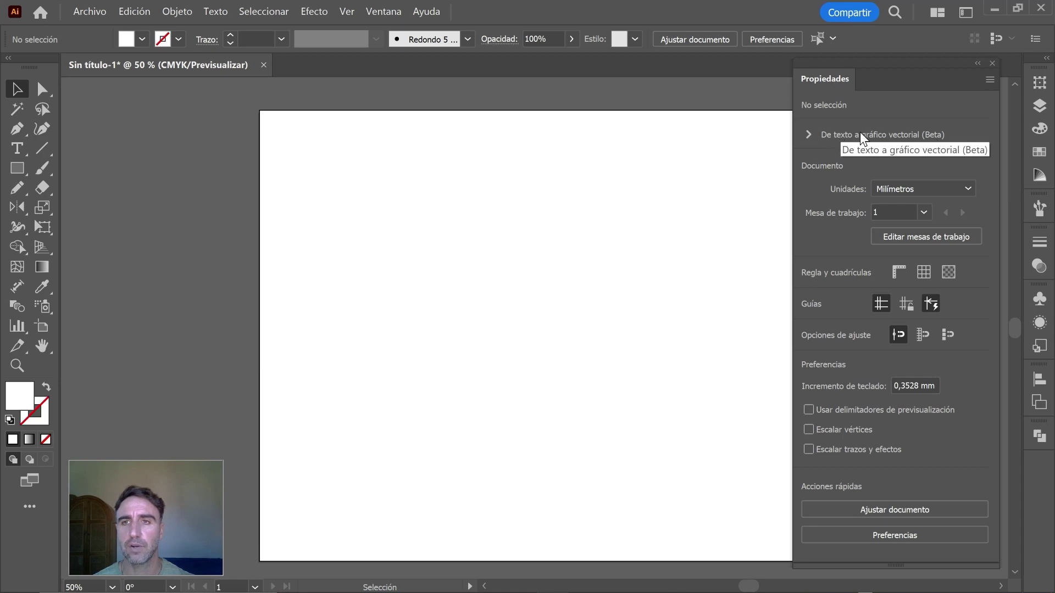
Step: Re-expand the text-to-vector options, briefly opening then closing its floating panel from Ventana
click(809, 134)
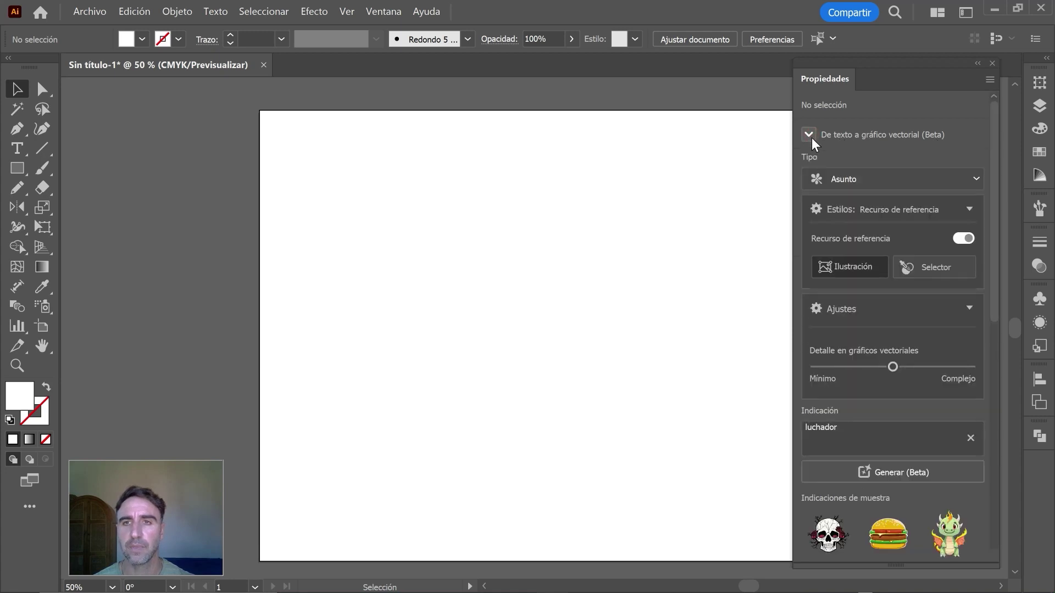
click(386, 12)
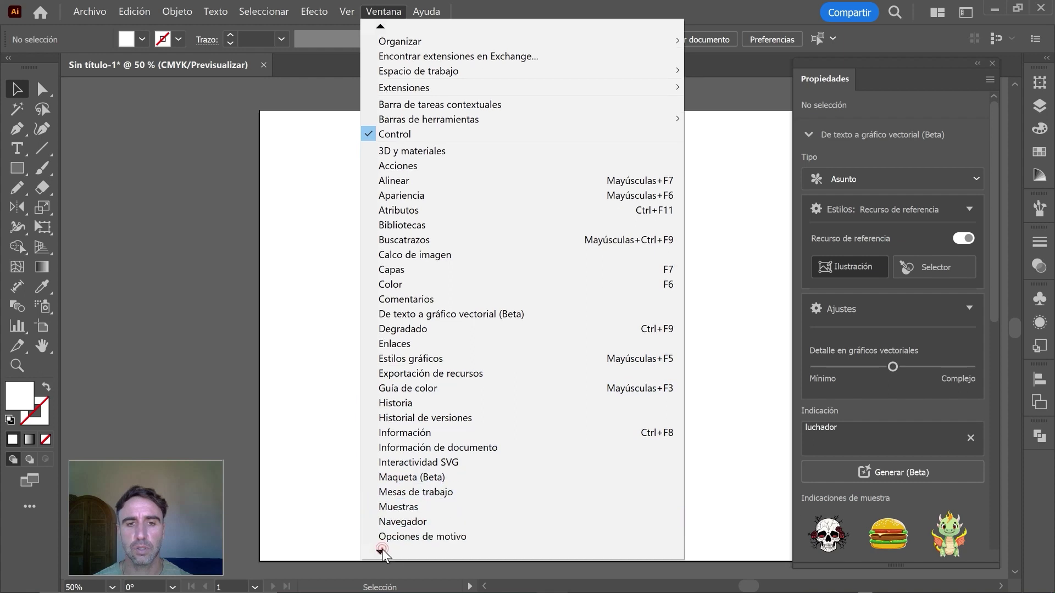
scroll(403, 473, down, 3)
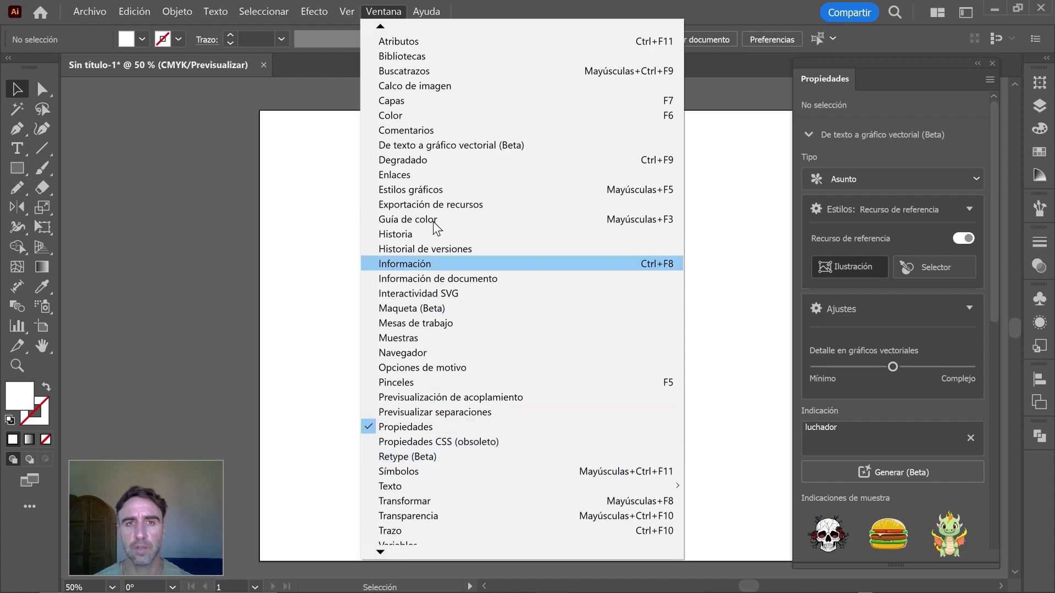
click(462, 144)
mouse_move(643, 167)
mouse_down()
mouse_move(599, 89)
mouse_move(644, 74)
mouse_up()
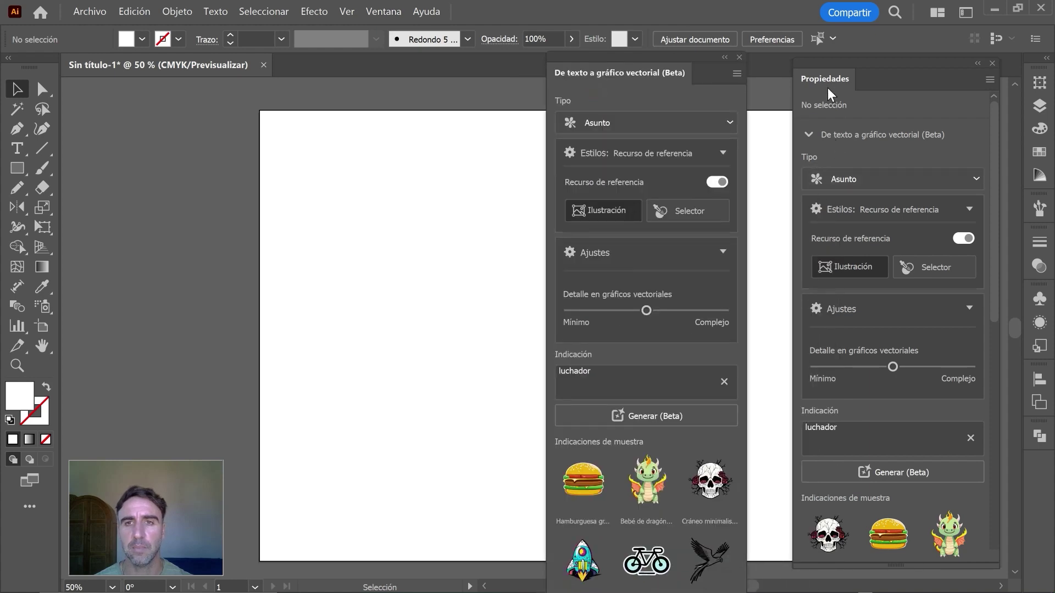
click(739, 57)
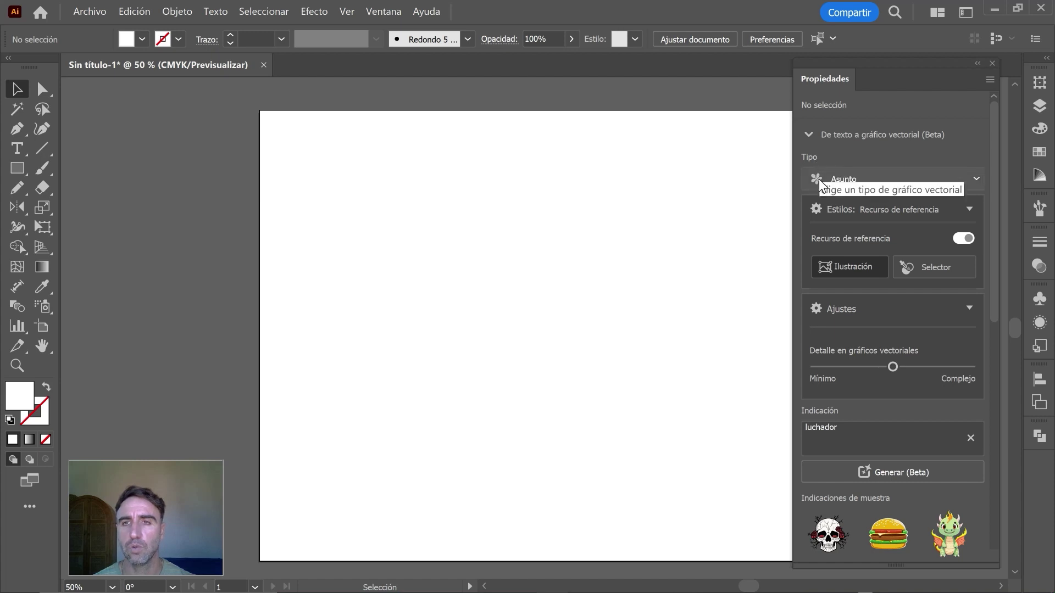
click(976, 181)
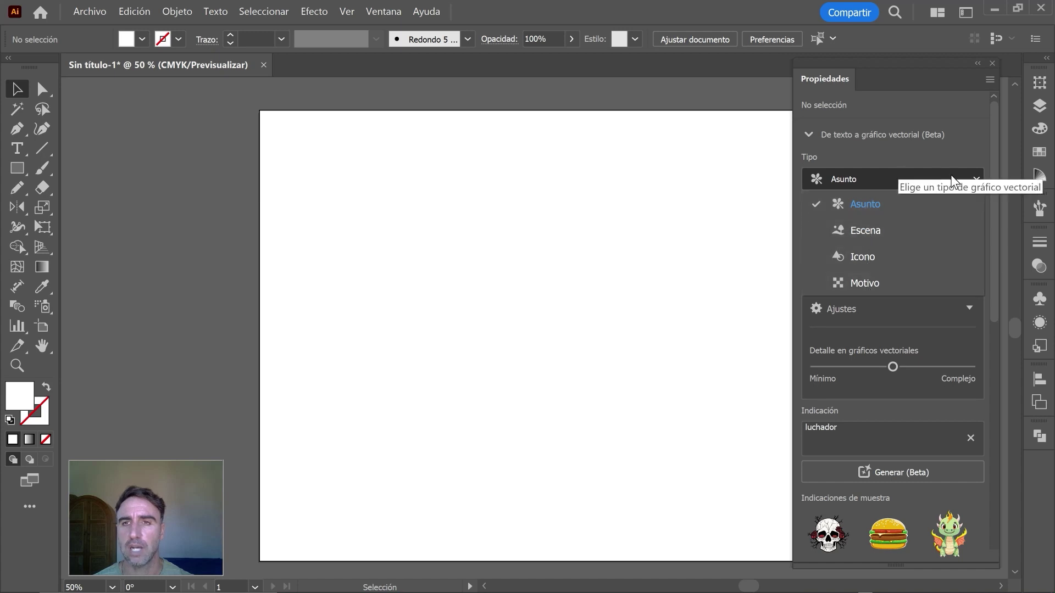
Step: Keep Asunto as the graphic type and toggle Recurso de referencia off and back on
click(976, 180)
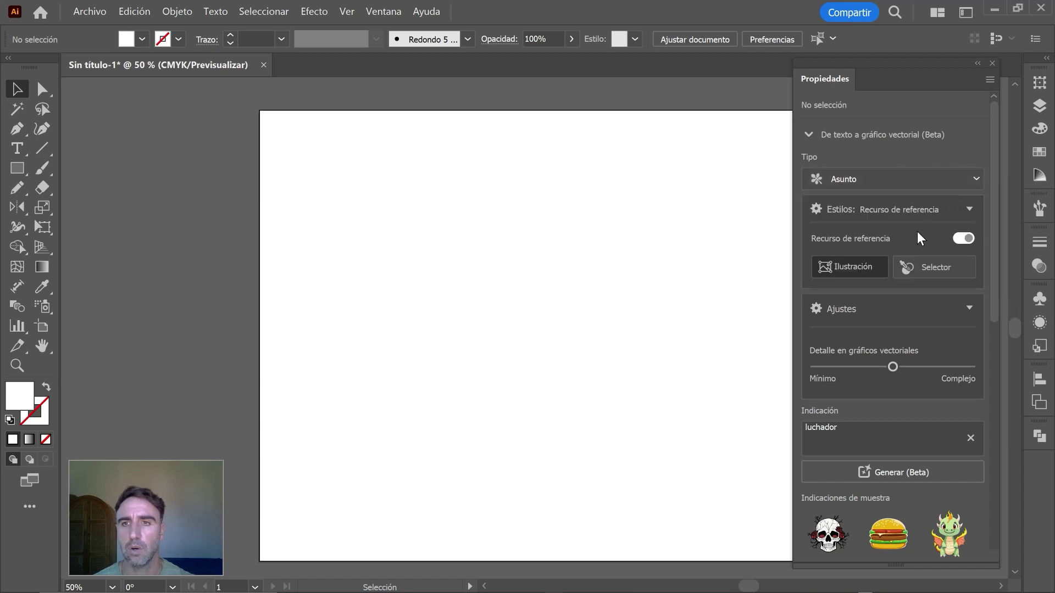
click(961, 239)
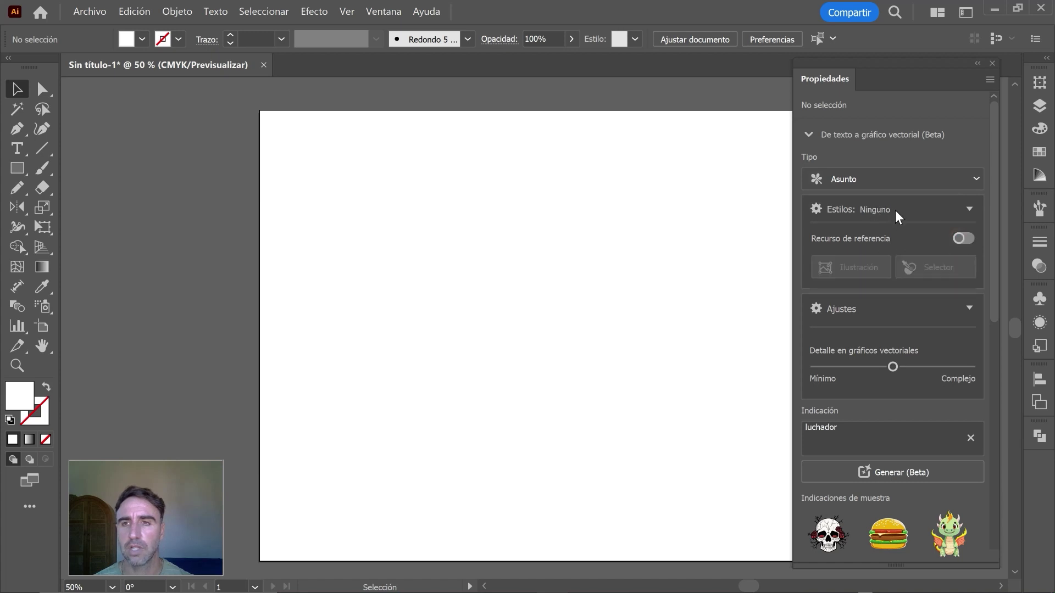
click(967, 238)
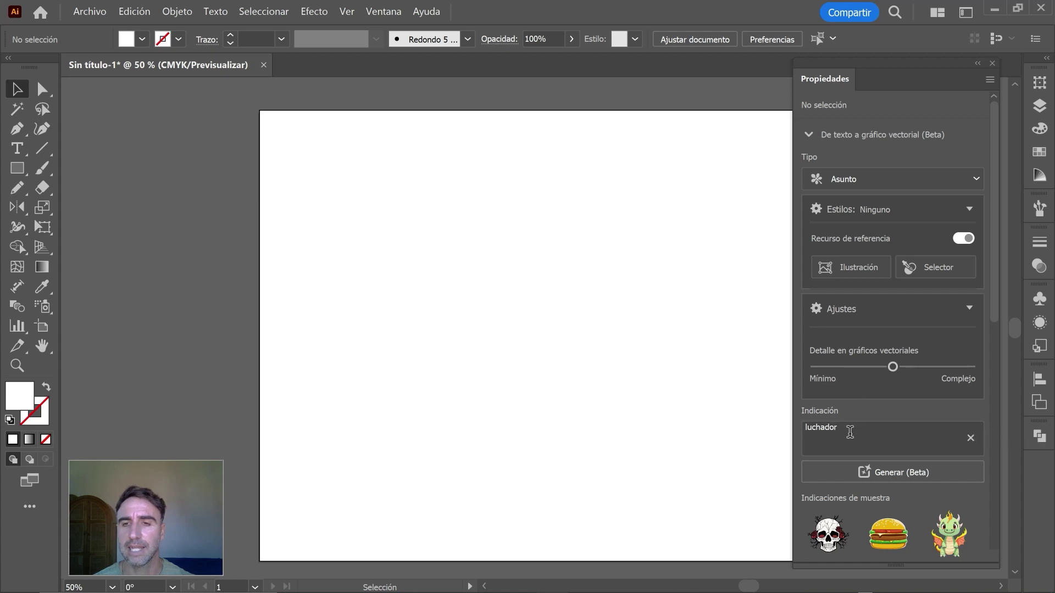
drag(865, 431, 806, 424)
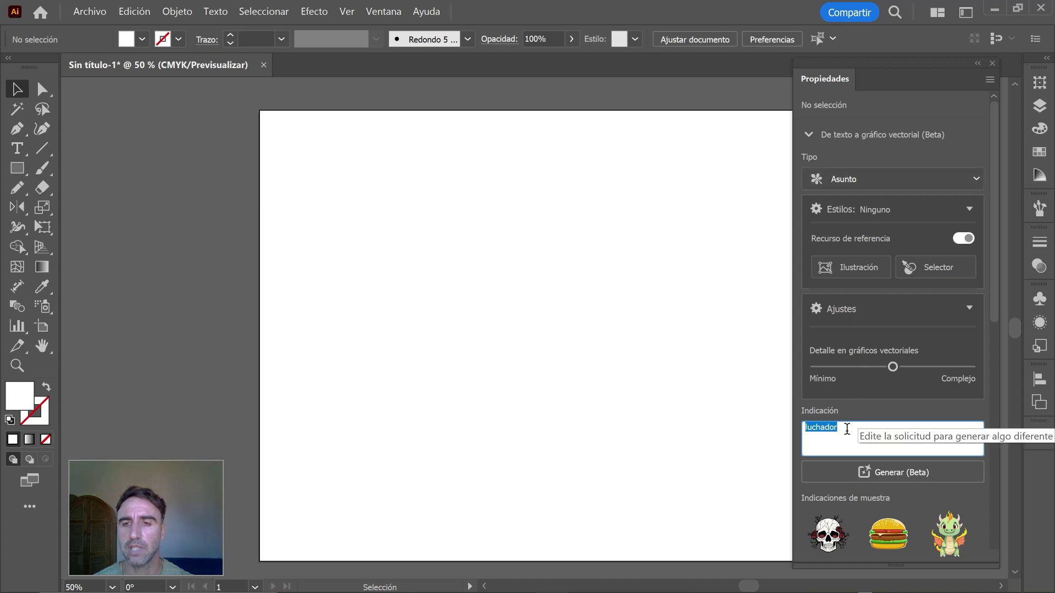
Step: Replace 'luchador' in the Indicación field with 'astronauta, flotando, gafas de sol'
drag(847, 429, 802, 427)
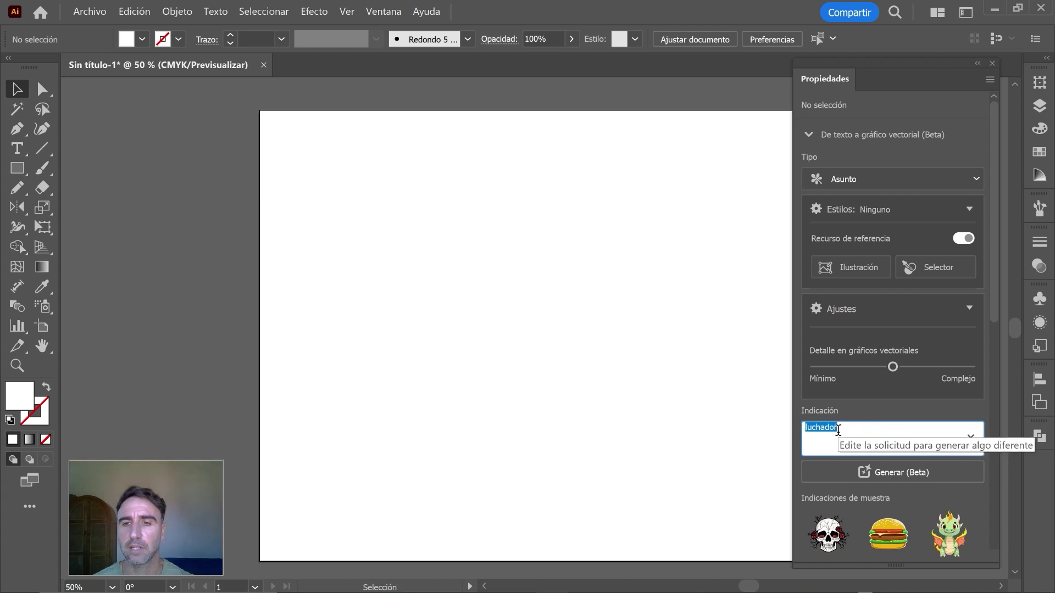
text(astronaut)
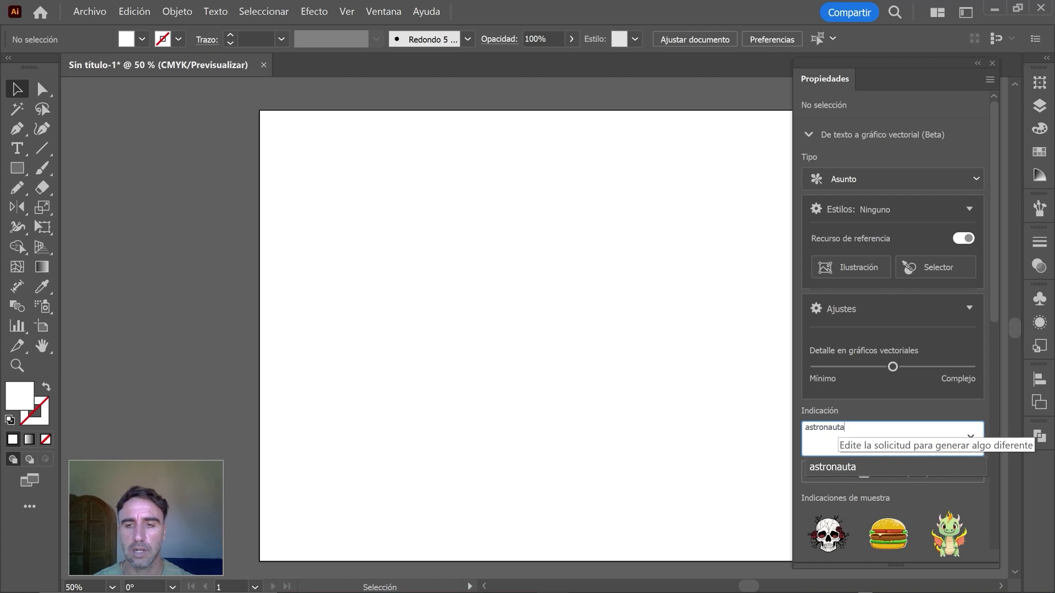
text(a)
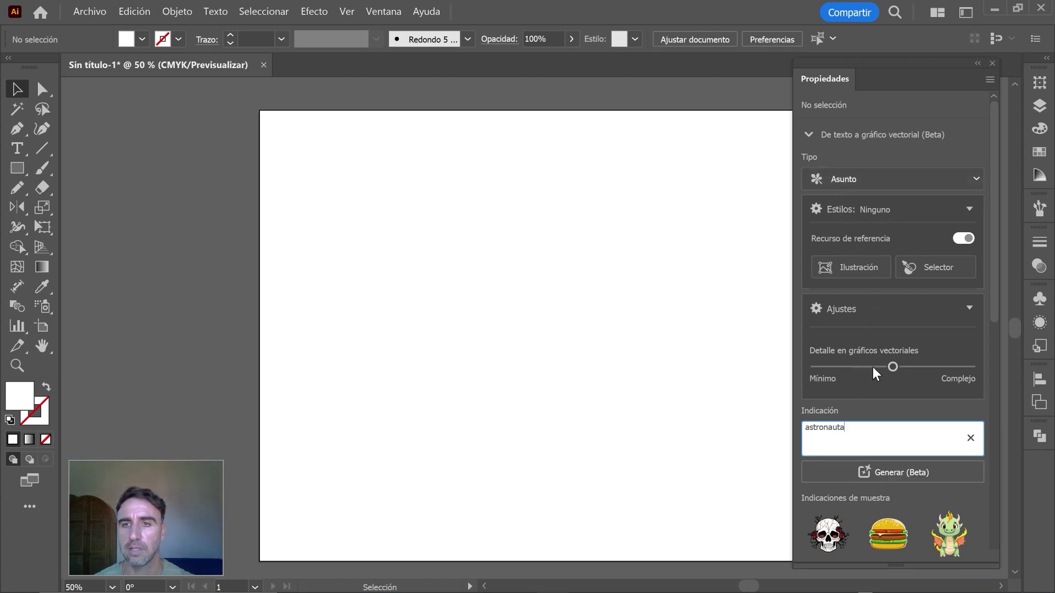
drag(995, 318, 993, 366)
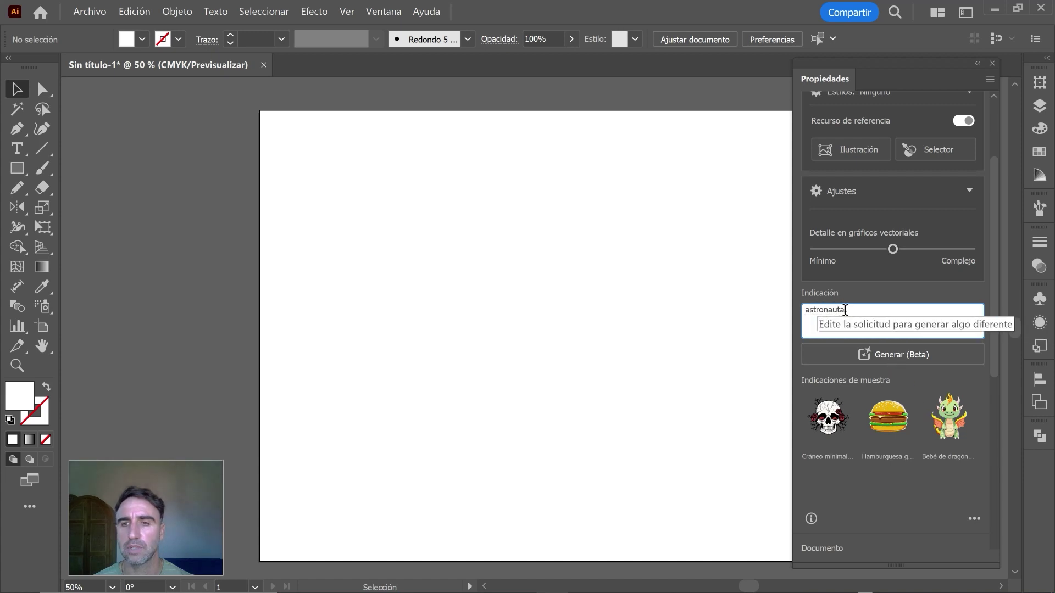
text(, flotndo)
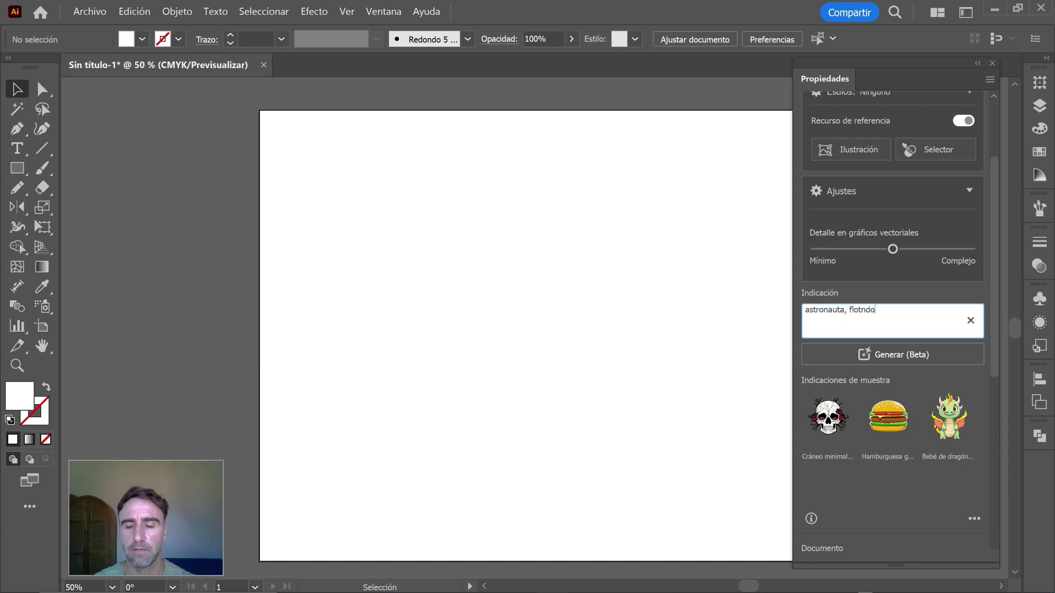
key(BackSpace)
key(BackSpace)
key(BackSpace)
text(ando, gafas de sol)
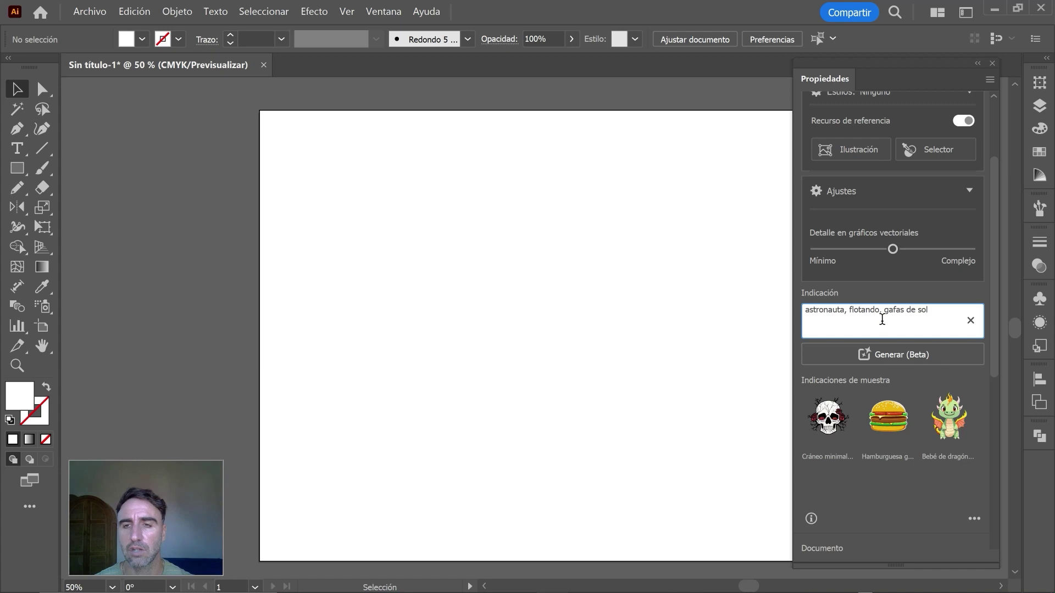
Step: Generate the sunglasses-wearing astronaut with Generar (Beta), then reselect the generated artwork
click(892, 359)
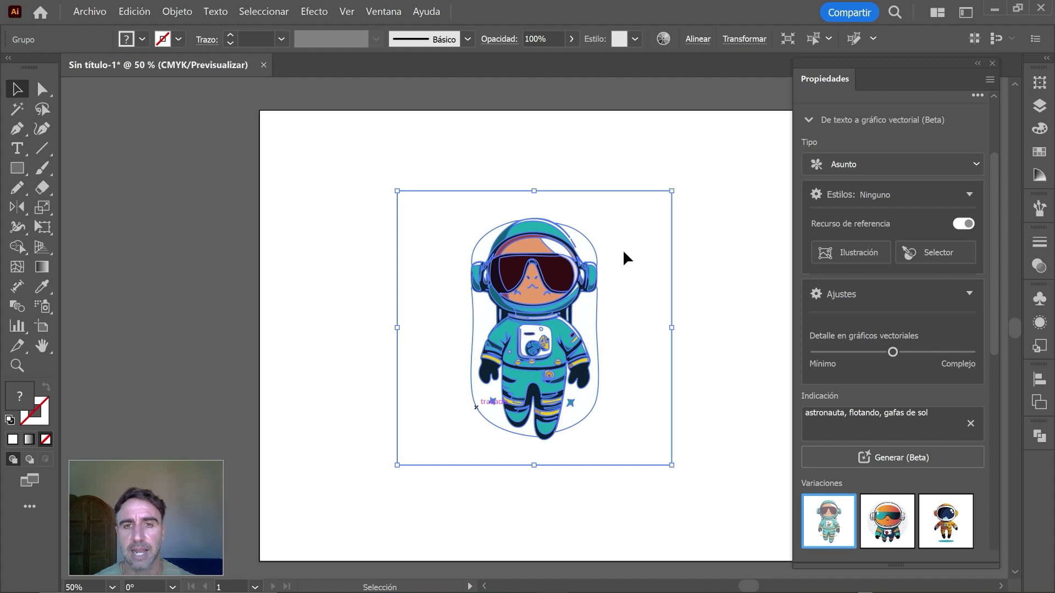
click(742, 334)
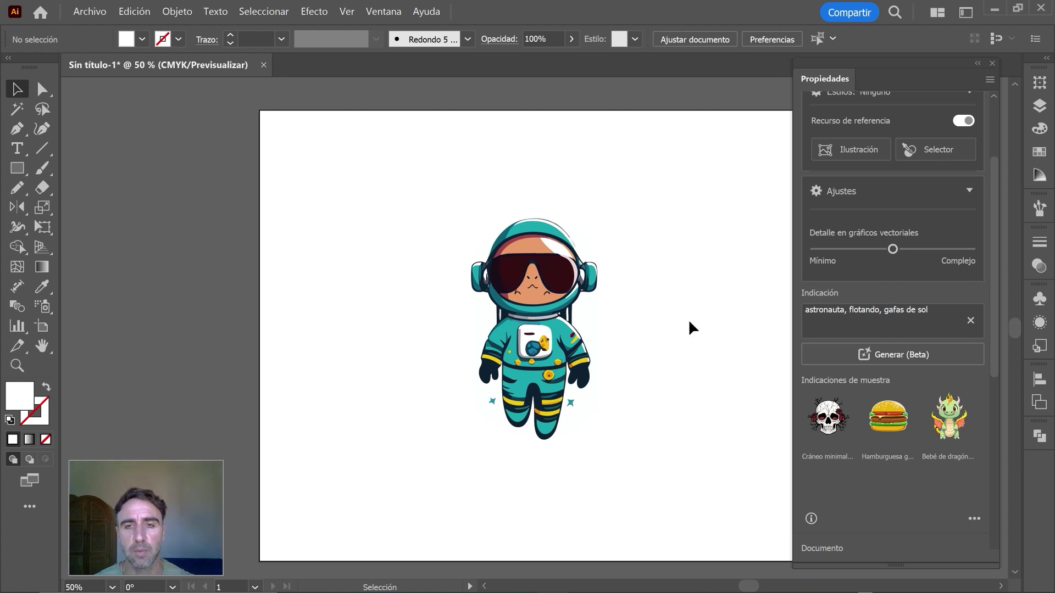
click(519, 254)
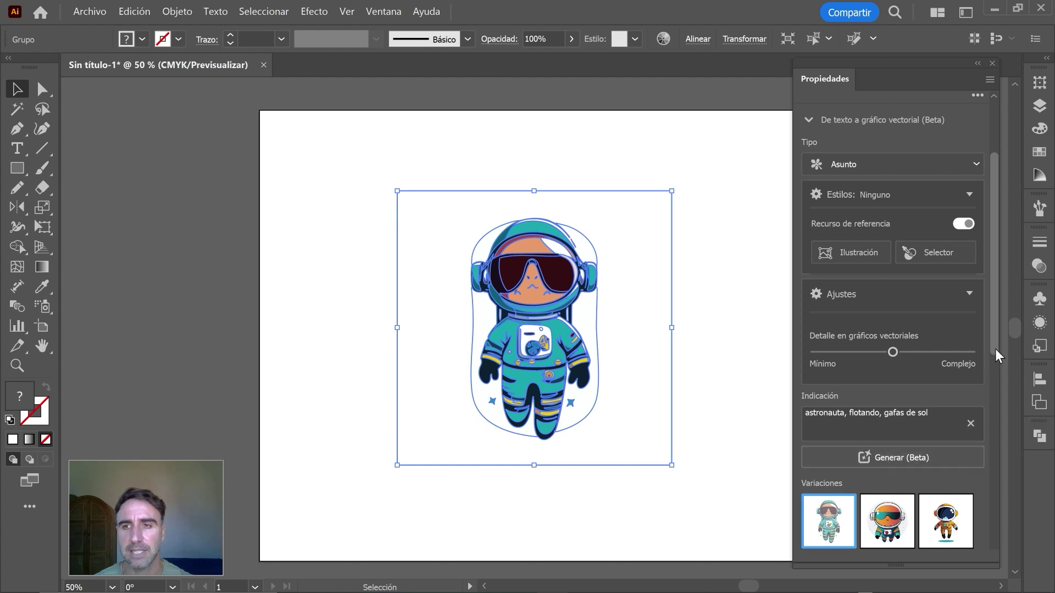
drag(996, 355, 996, 411)
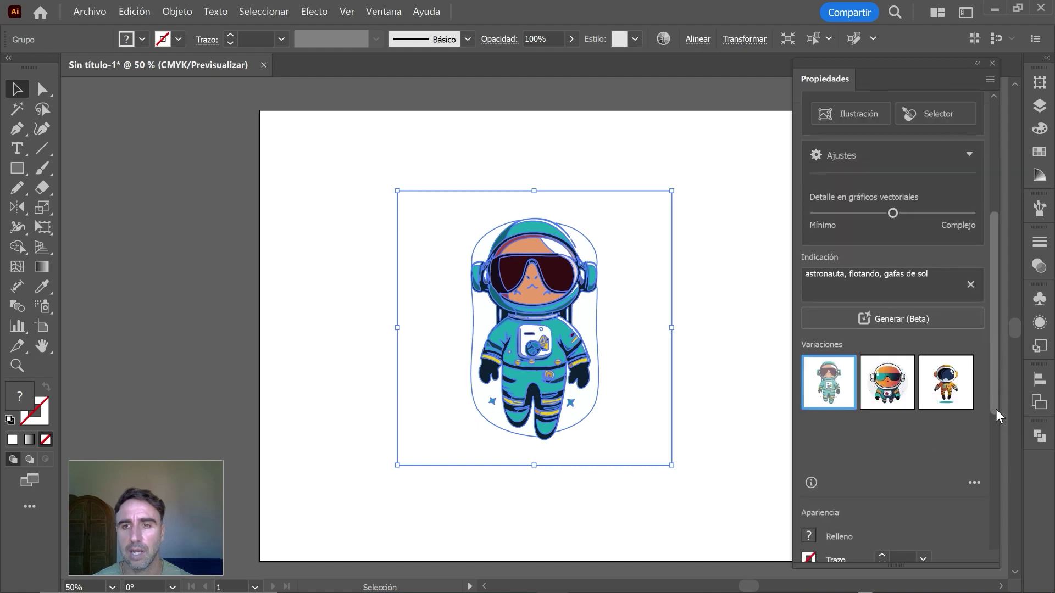
click(883, 379)
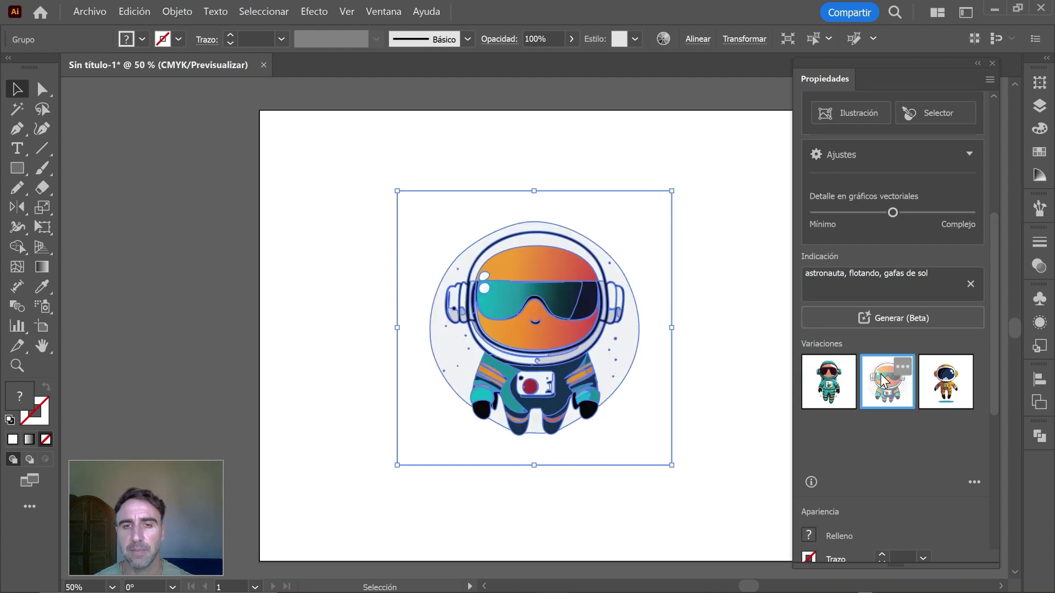
click(945, 391)
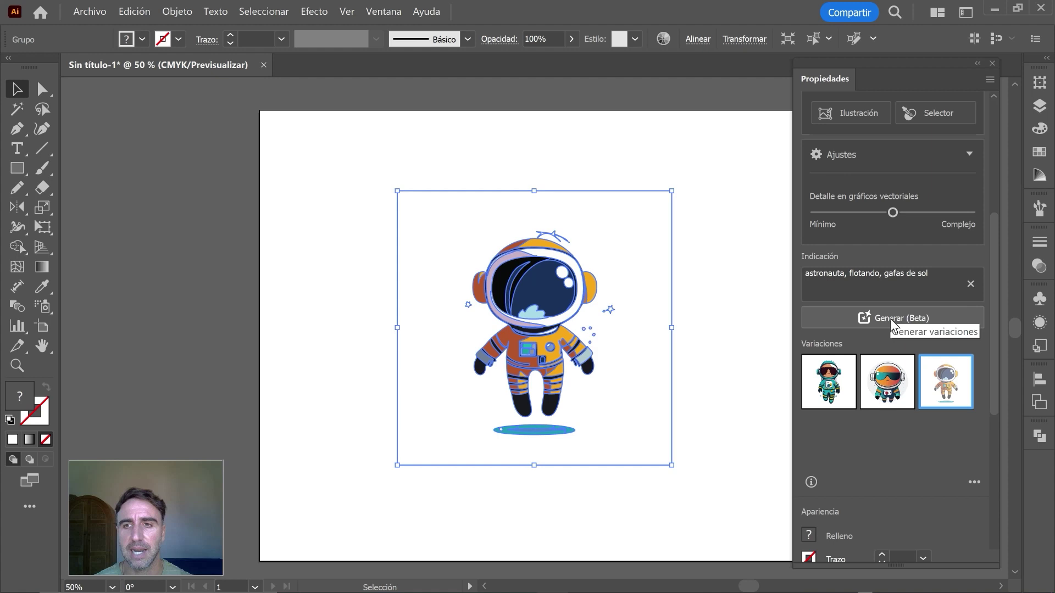
scroll(993, 409, down, 1)
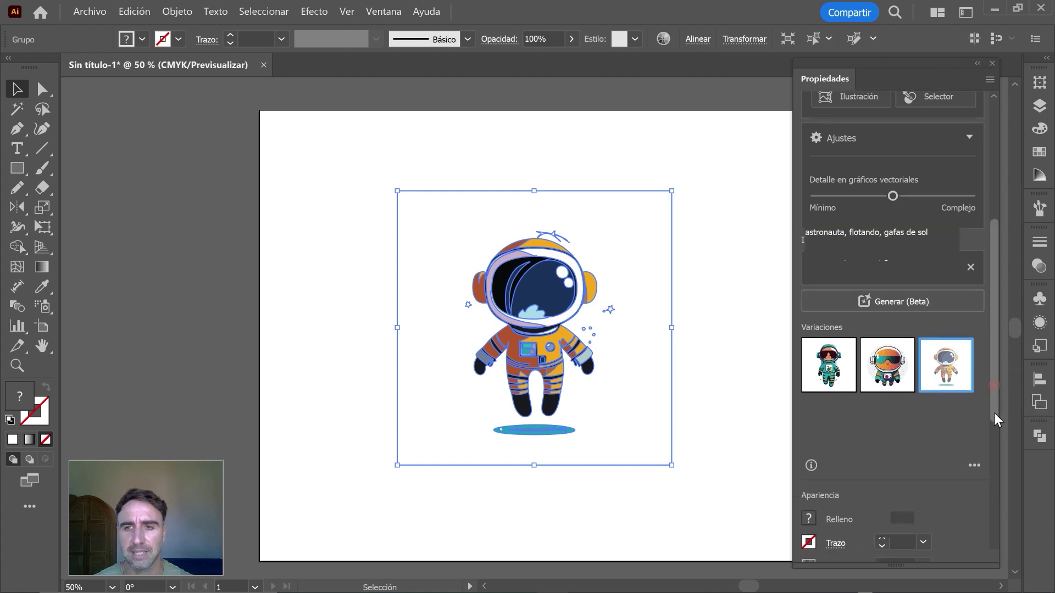
drag(994, 408, 994, 458)
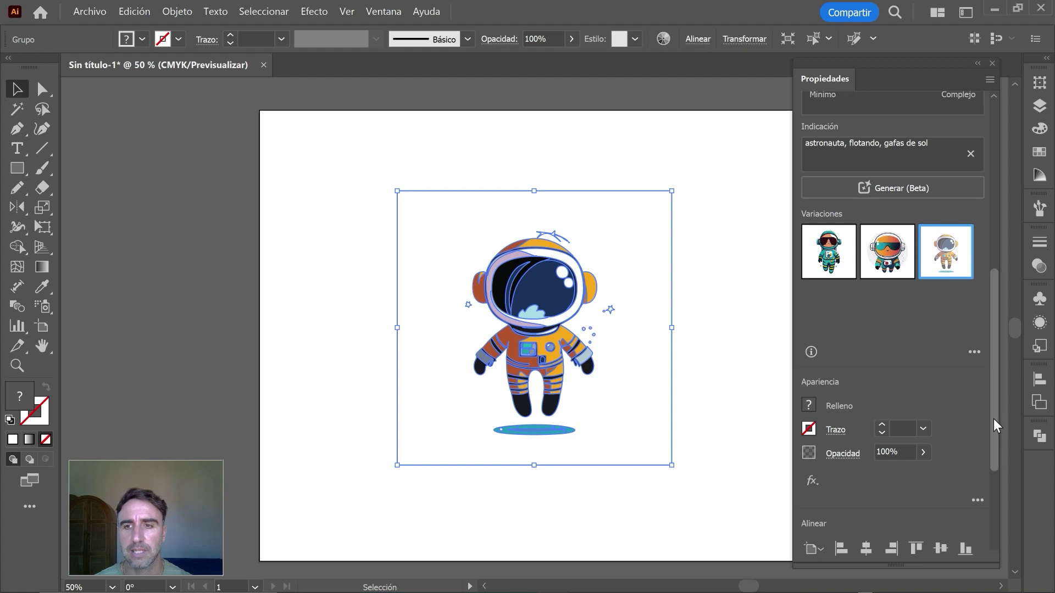
drag(993, 420, 990, 483)
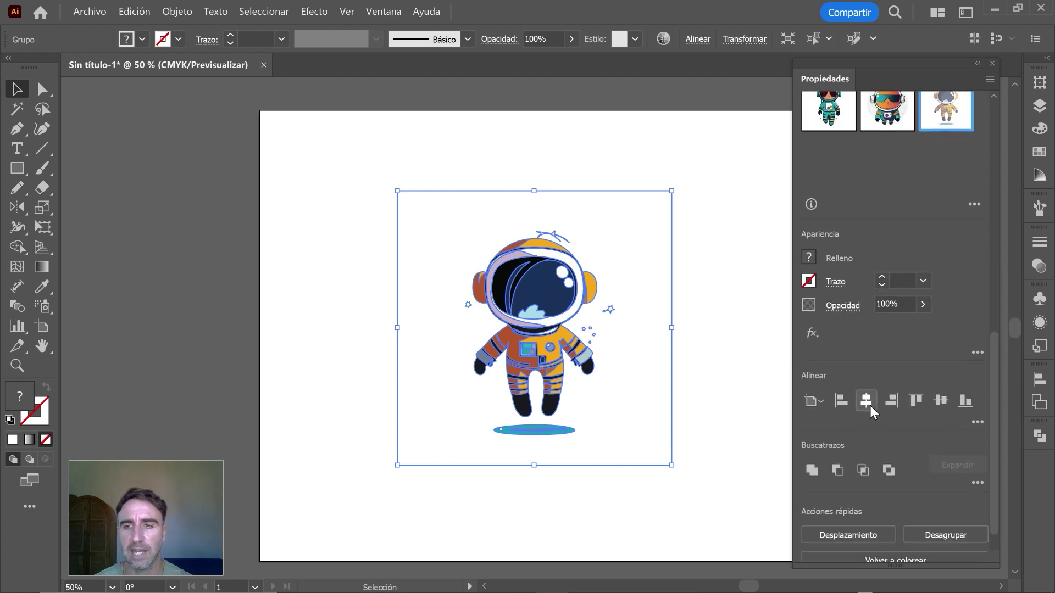
scroll(980, 440, down, 1)
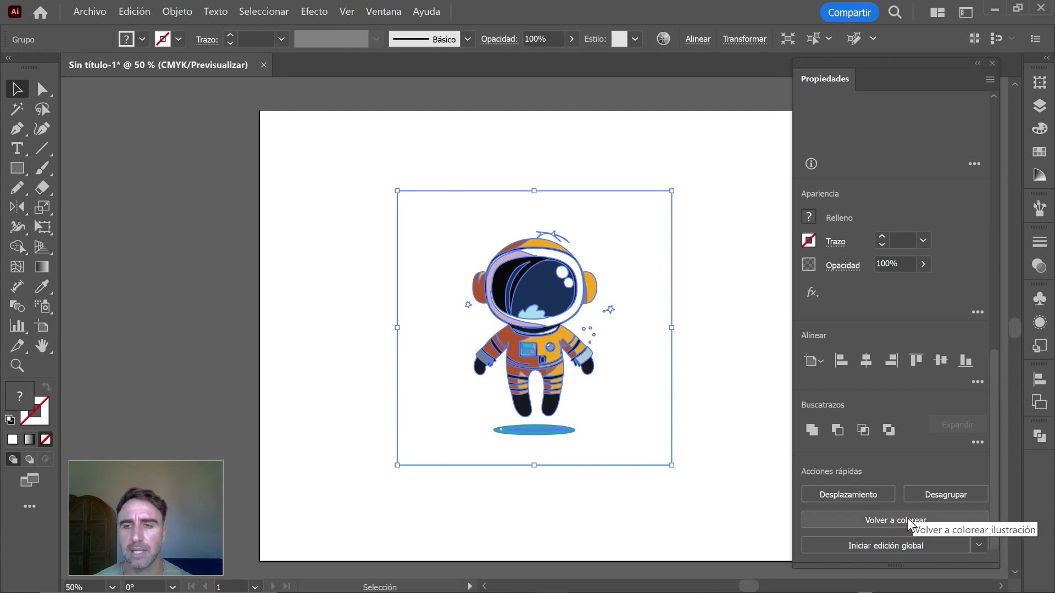
Step: Zoom out and move the astronaut to the artboard's left side
drag(995, 490, 993, 353)
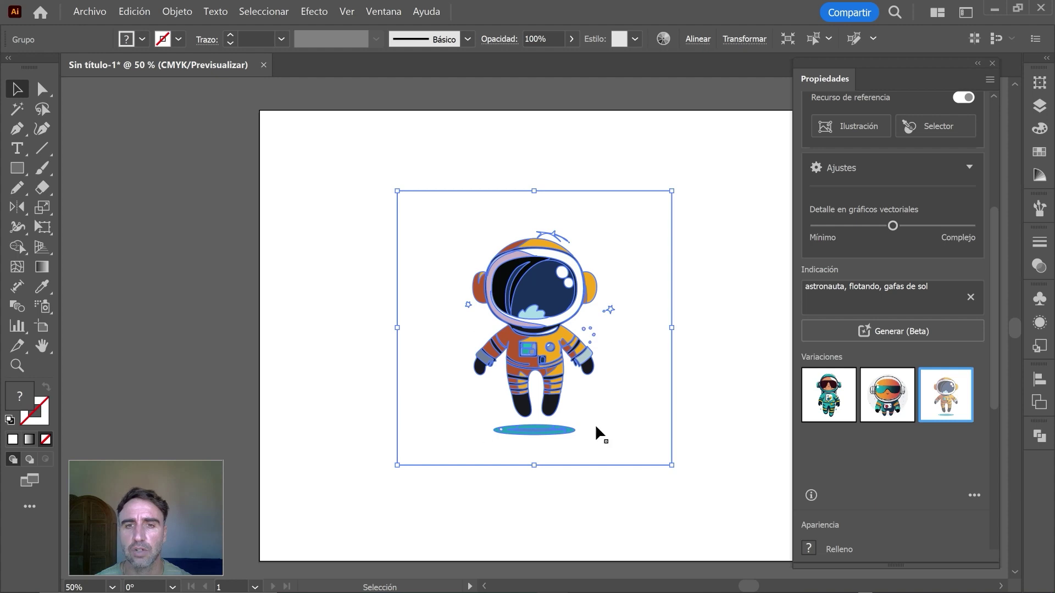
key(ctrl+minus)
drag(443, 374, 366, 358)
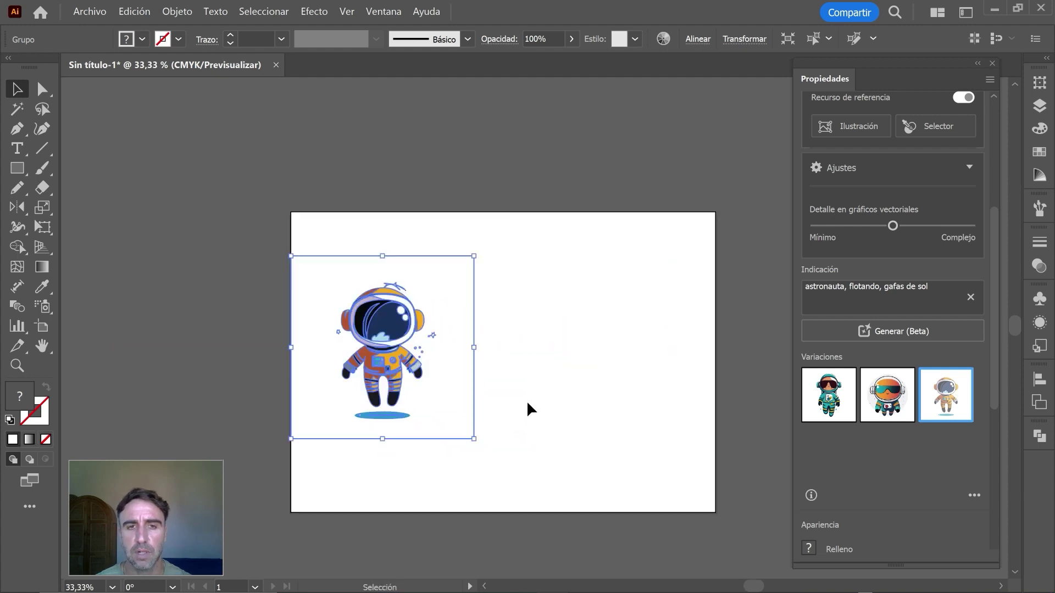
click(548, 346)
Step: Draw a rectangle to the astronaut's right with no fill and a black stroke
key(m)
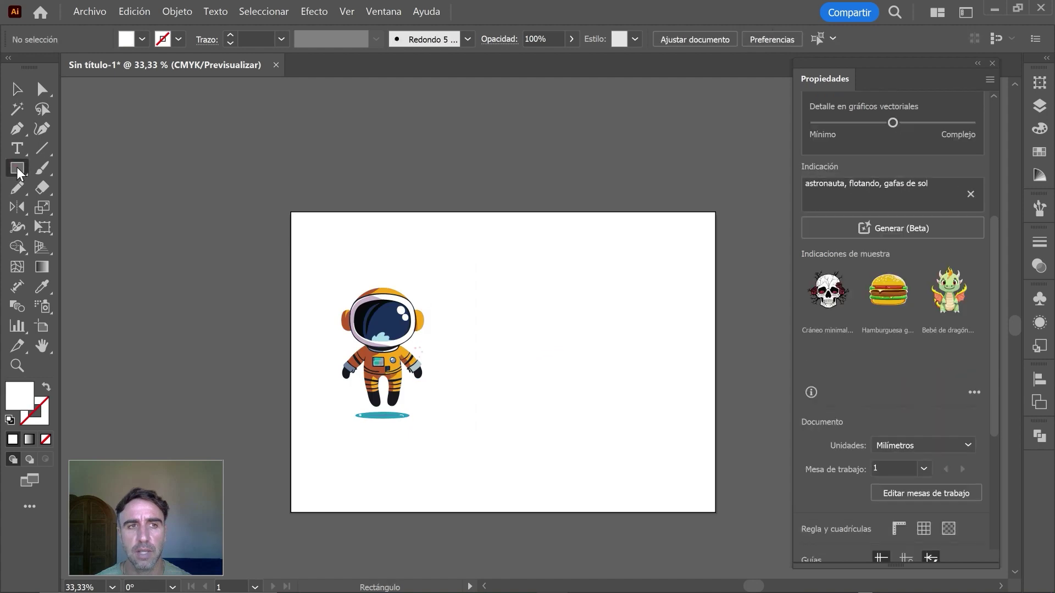
mouse_move(526, 324)
mouse_down()
mouse_move(562, 371)
mouse_move(619, 406)
mouse_up()
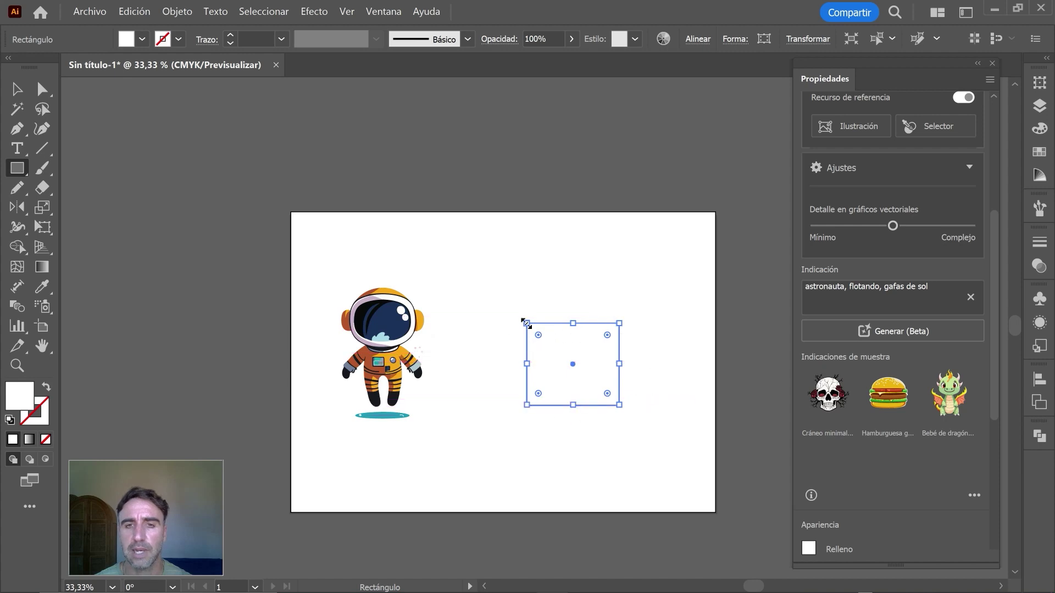
key(v)
click(679, 371)
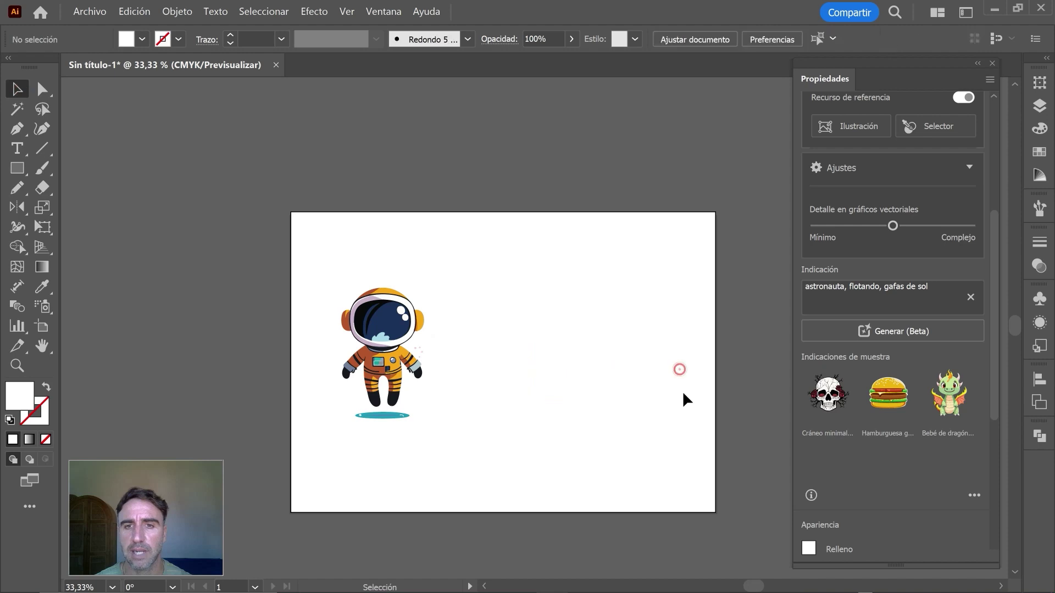
drag(616, 377, 629, 367)
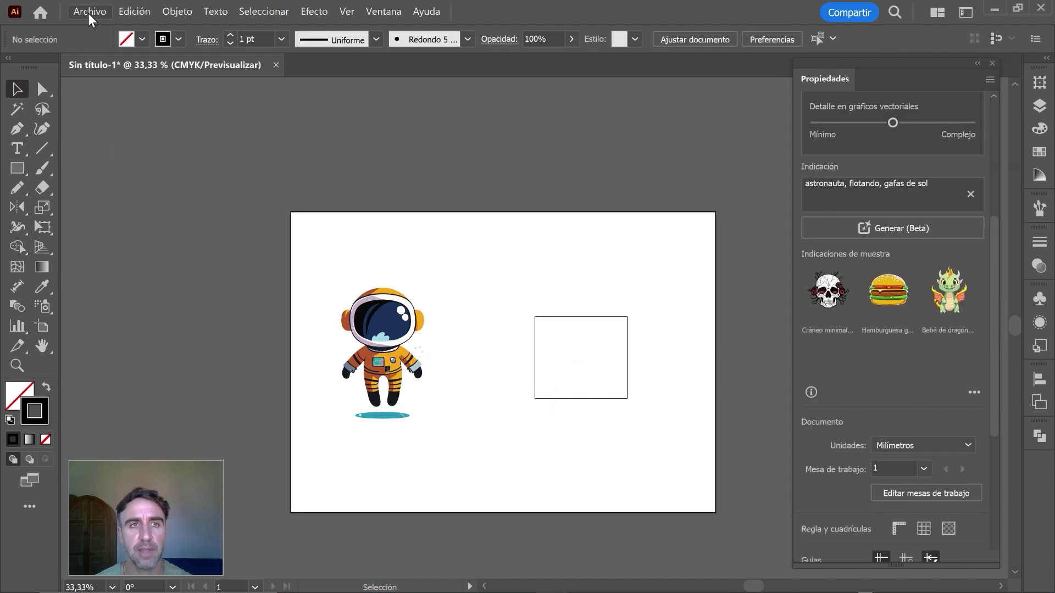
Step: Place the sugar-skull image via Archivo > Colocar, just left of the artboard
click(88, 13)
click(118, 251)
key(Return)
click(104, 240)
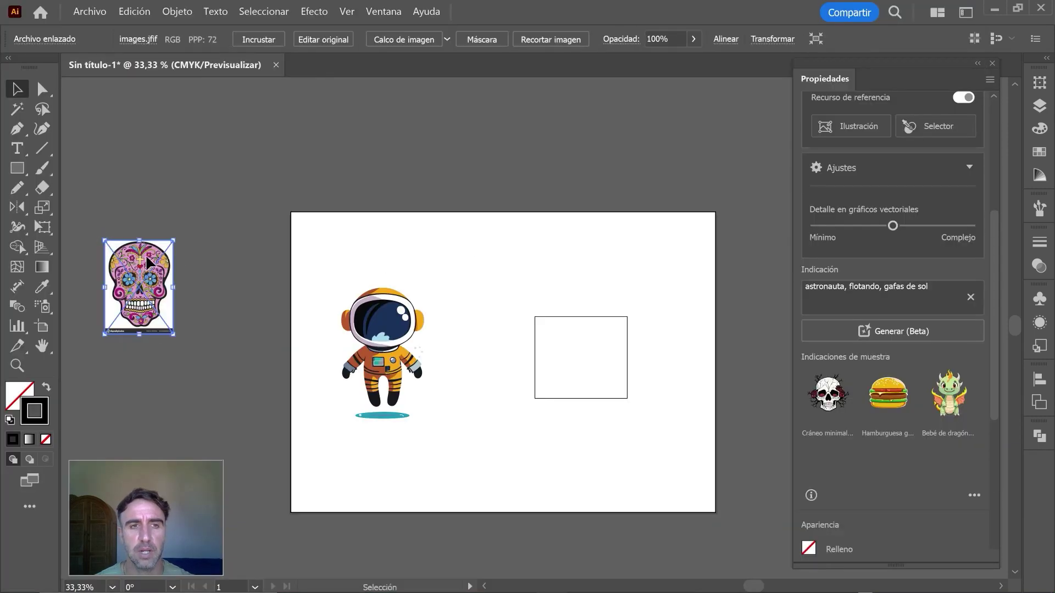
drag(147, 257, 245, 306)
drag(234, 324, 232, 324)
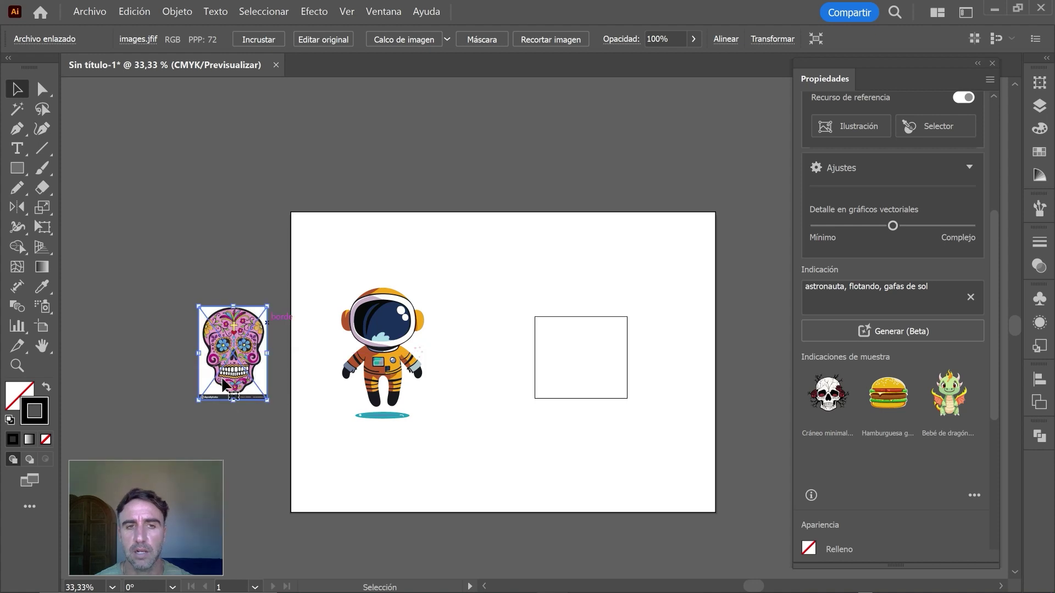
click(466, 445)
scroll(862, 356, up, 5)
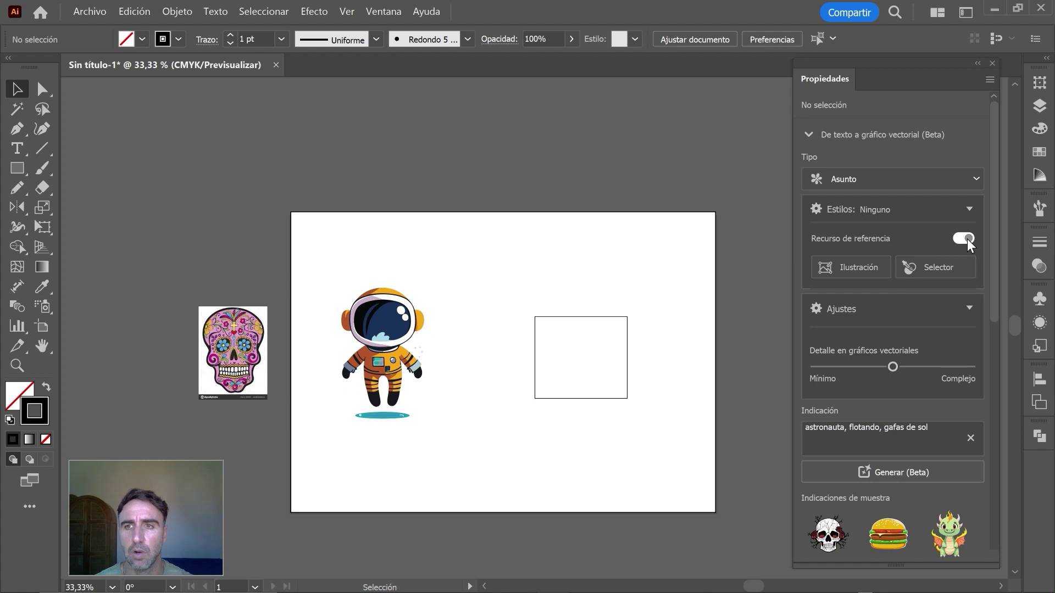
Step: Pick the sugar-skull image with the Estilos selector as the style reference
click(933, 269)
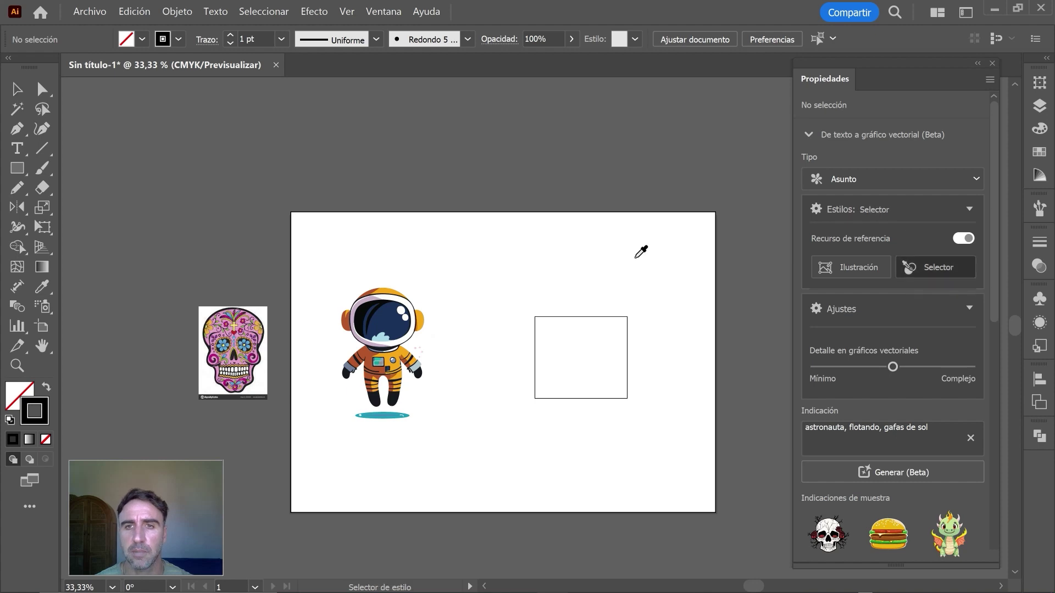
click(246, 323)
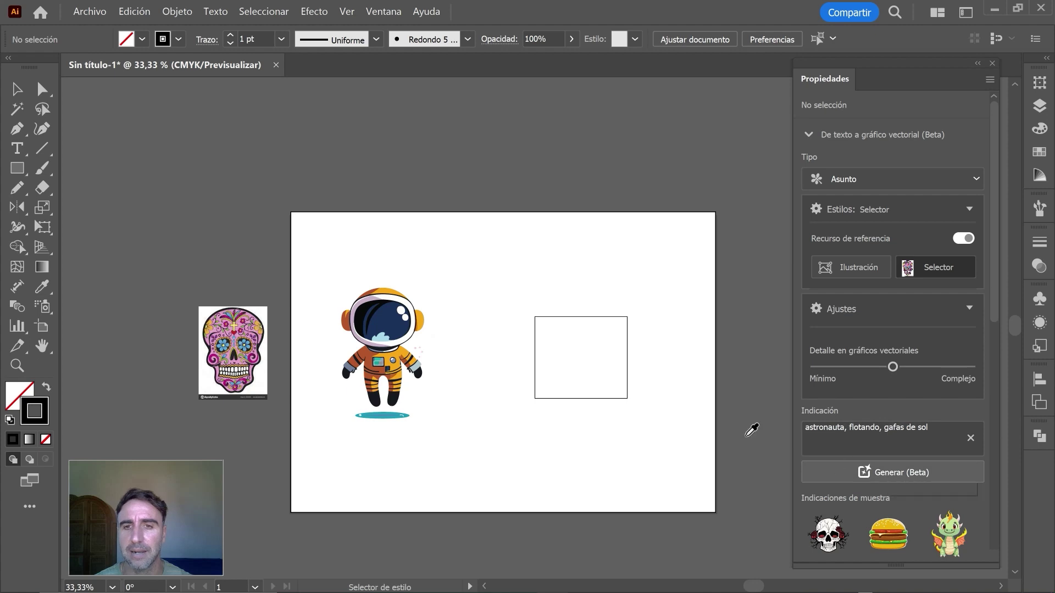
Step: Select the outlined rectangle and generate a skull-styled astronaut inside it
key(v)
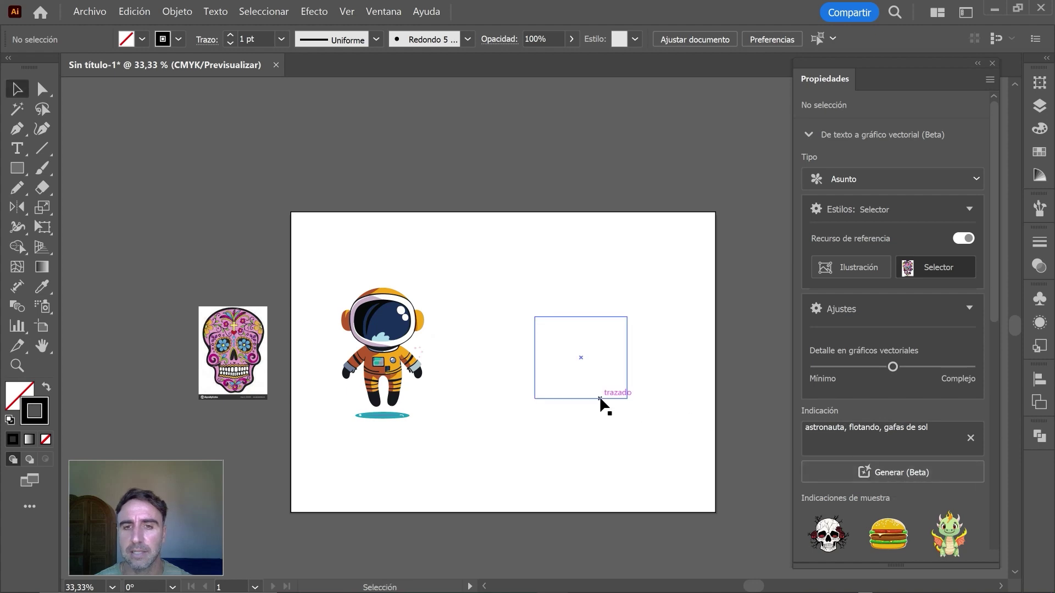
click(599, 398)
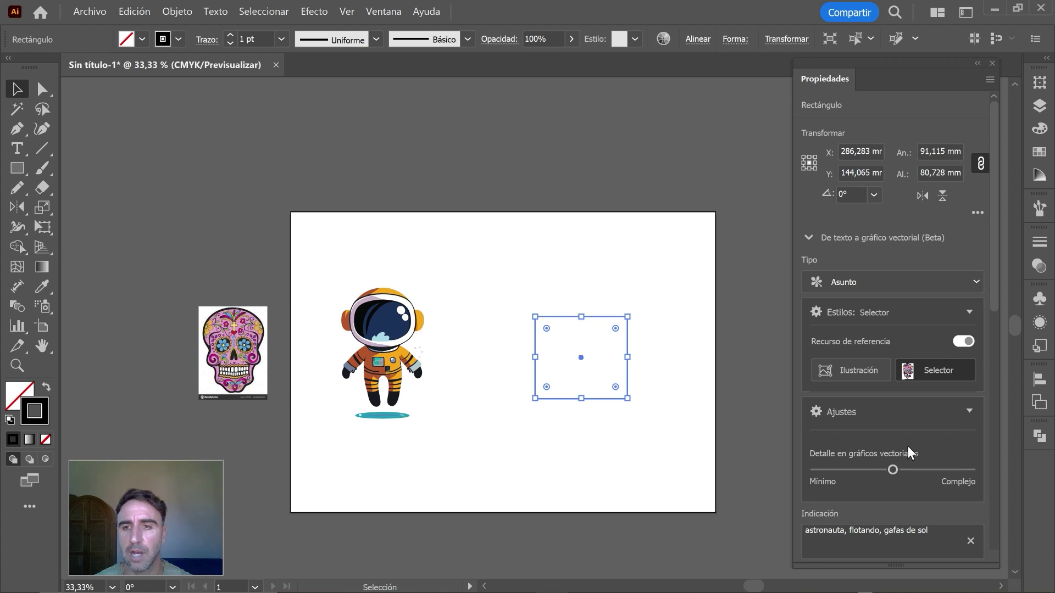
drag(994, 295, 998, 341)
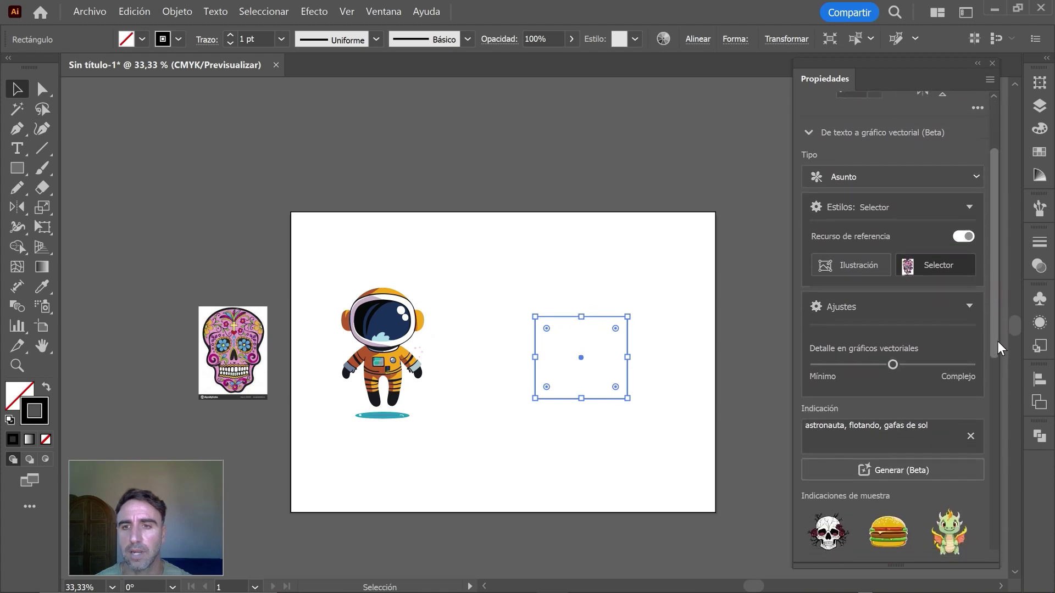
click(886, 469)
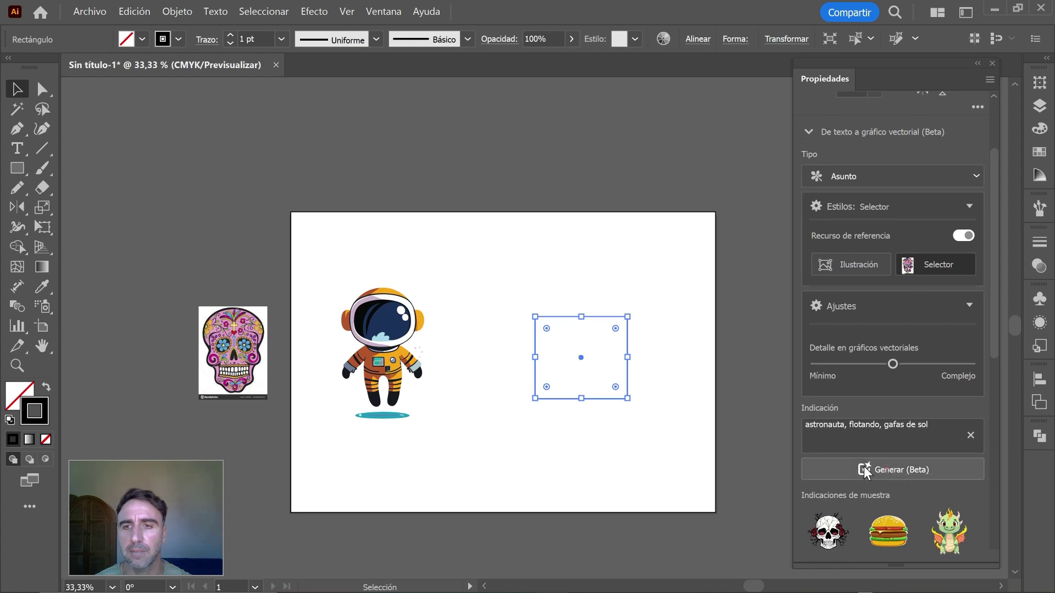
Step: Move the sugar skull image between the two astronauts
click(646, 376)
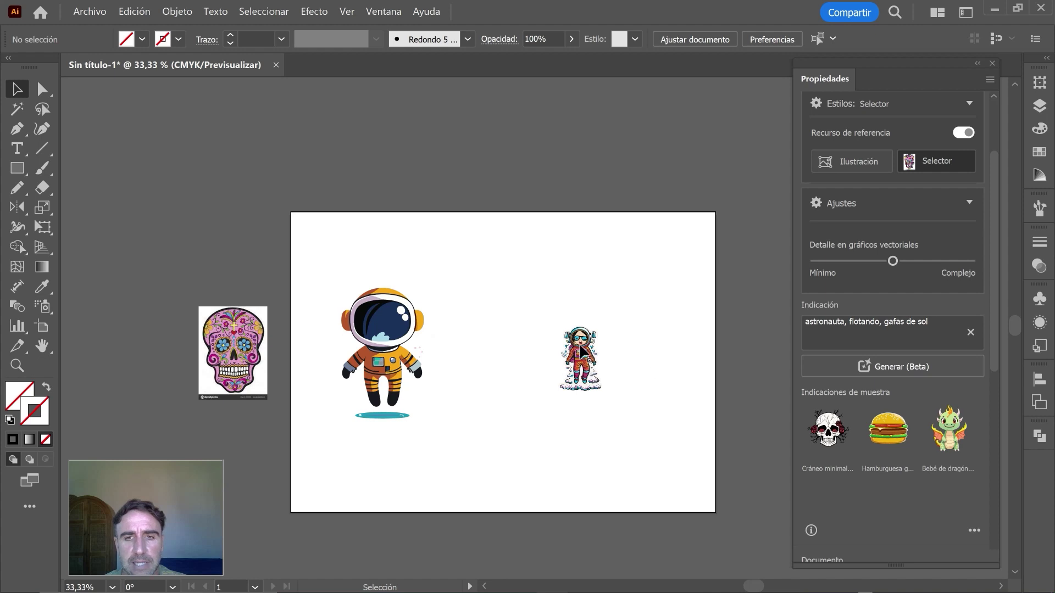
scroll(591, 368, up, 1)
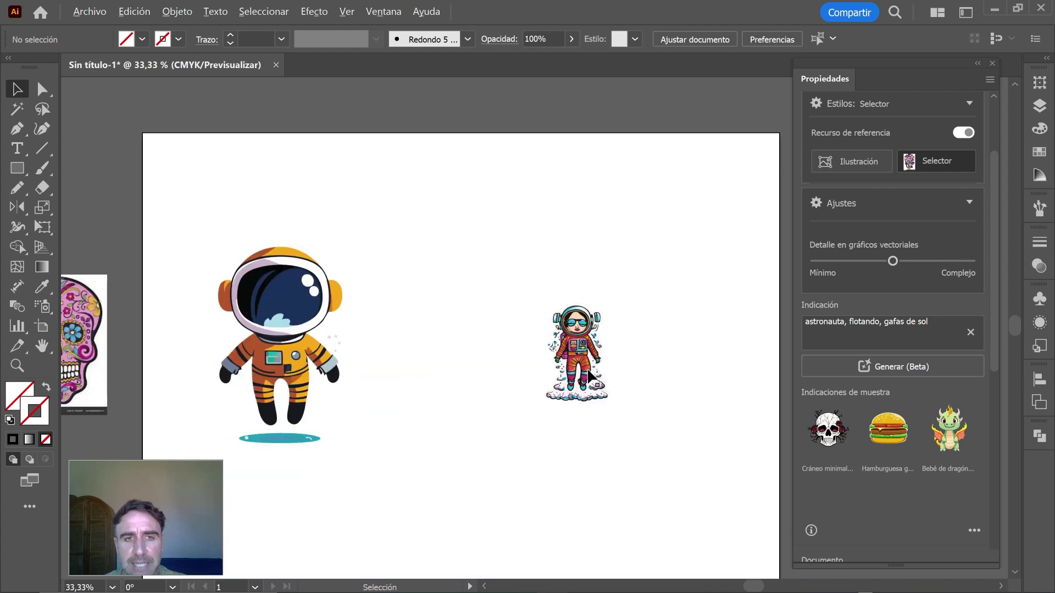
drag(157, 281, 501, 318)
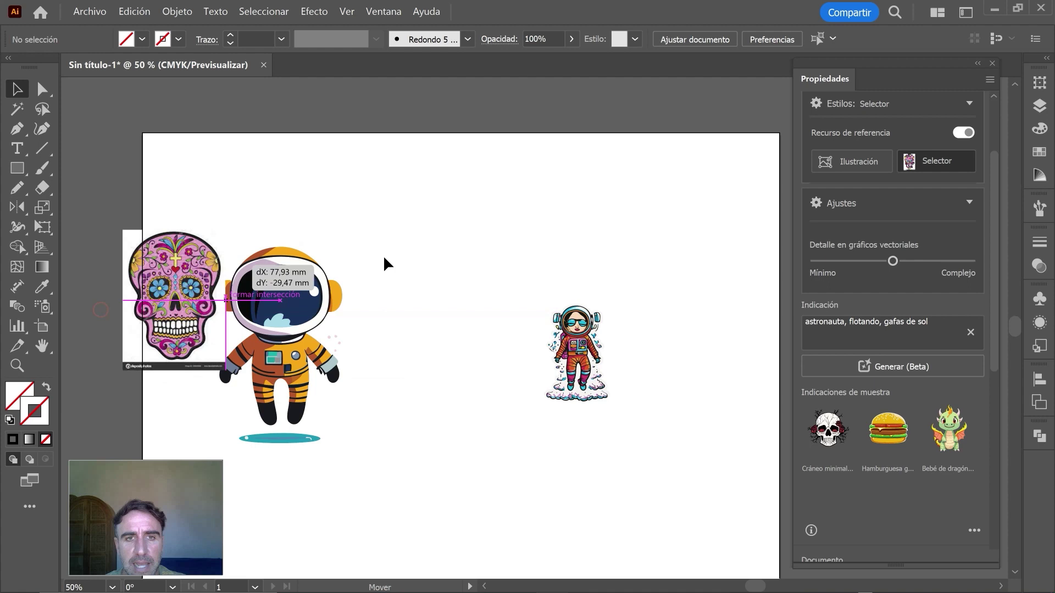
scroll(601, 374, up, 2)
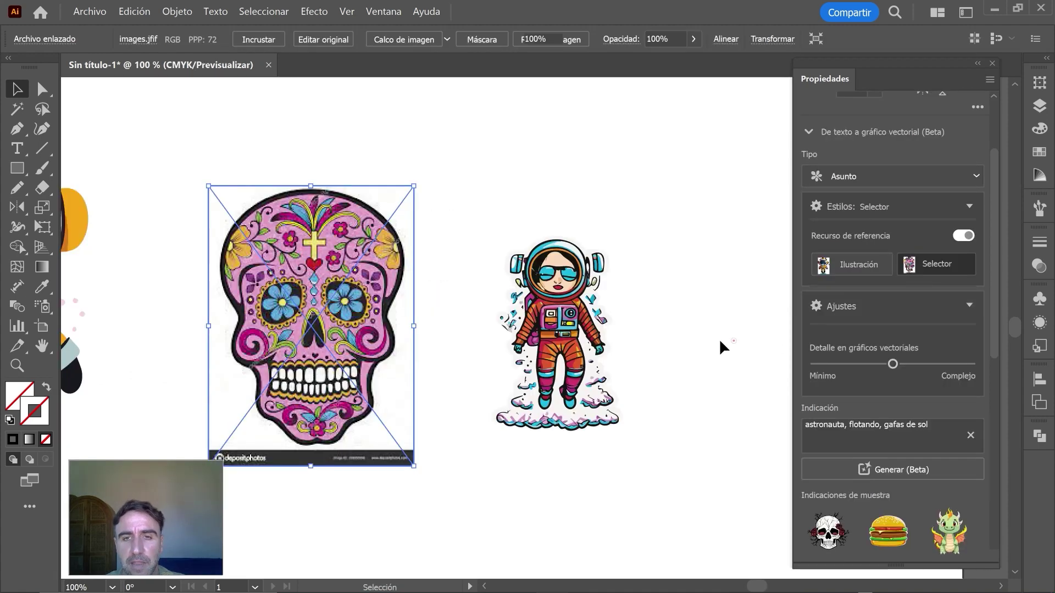
click(671, 329)
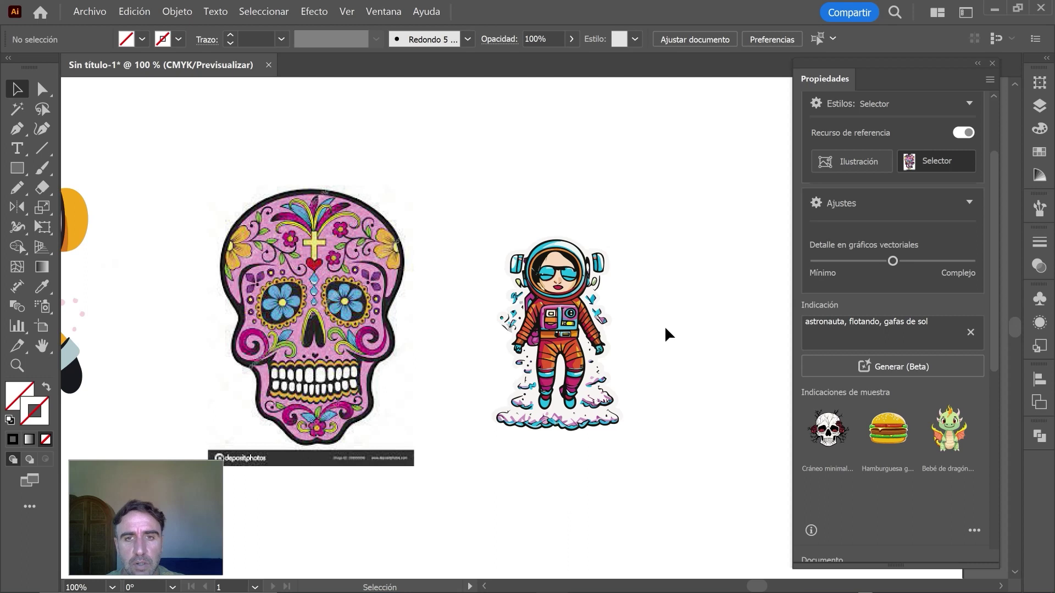
Step: Swap the generated astronaut for its third, goggles-wearing variation
click(578, 326)
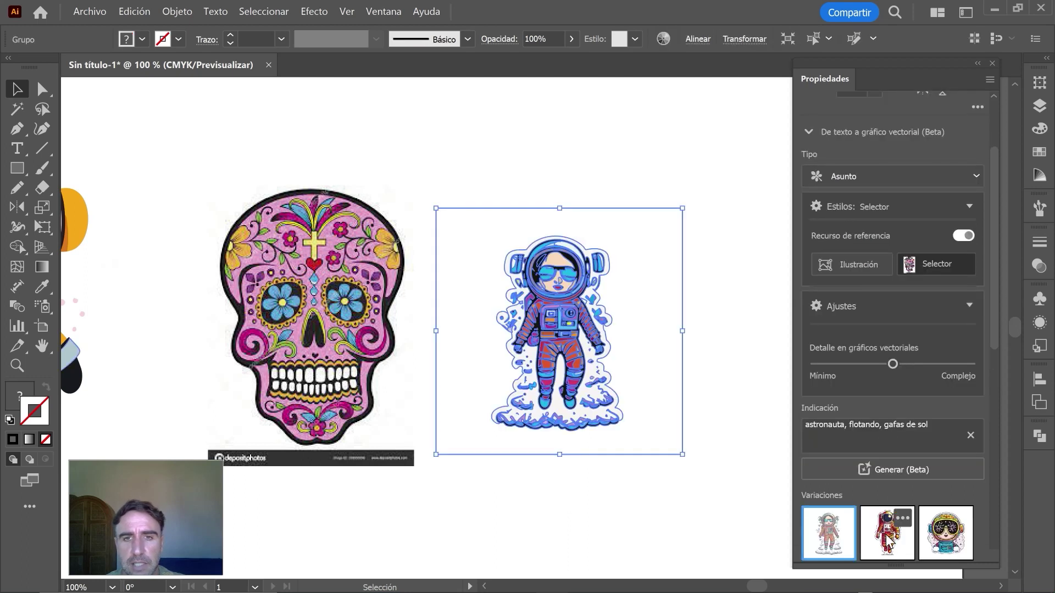
click(888, 541)
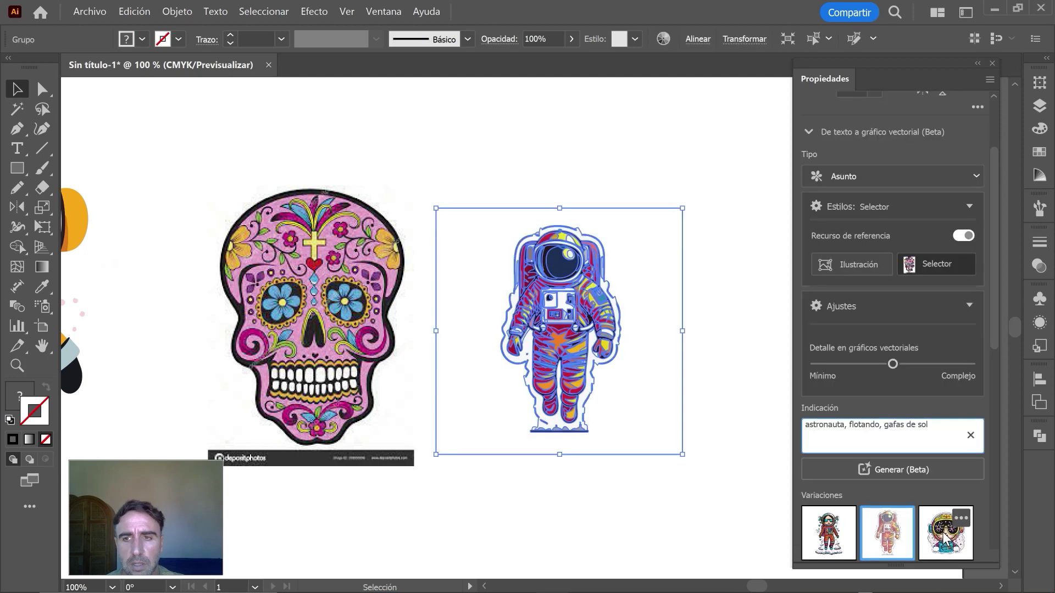
click(945, 533)
click(760, 342)
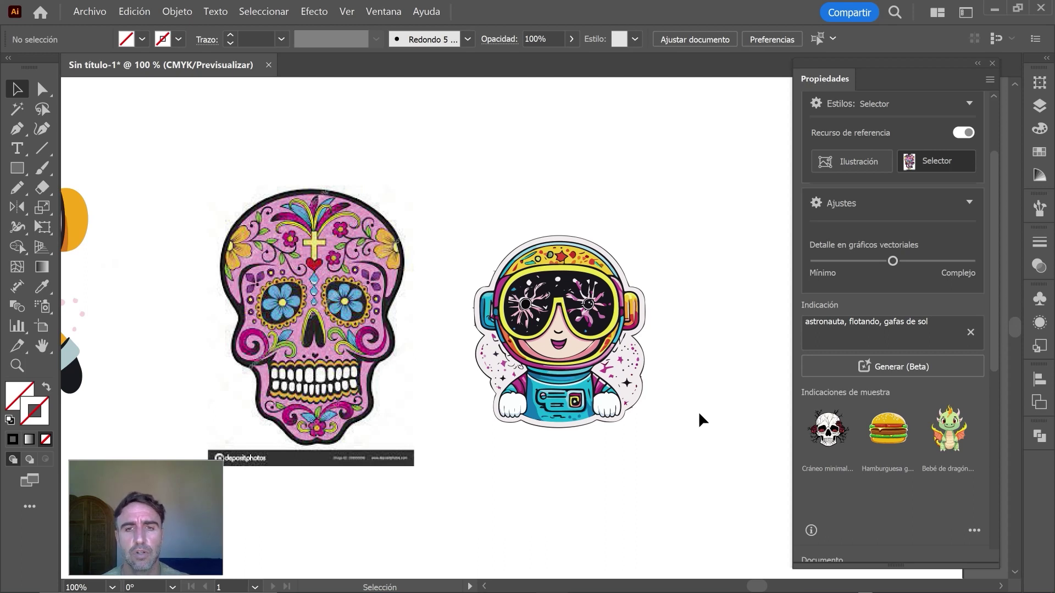
scroll(635, 473, down, 1)
scroll(635, 473, down, 2)
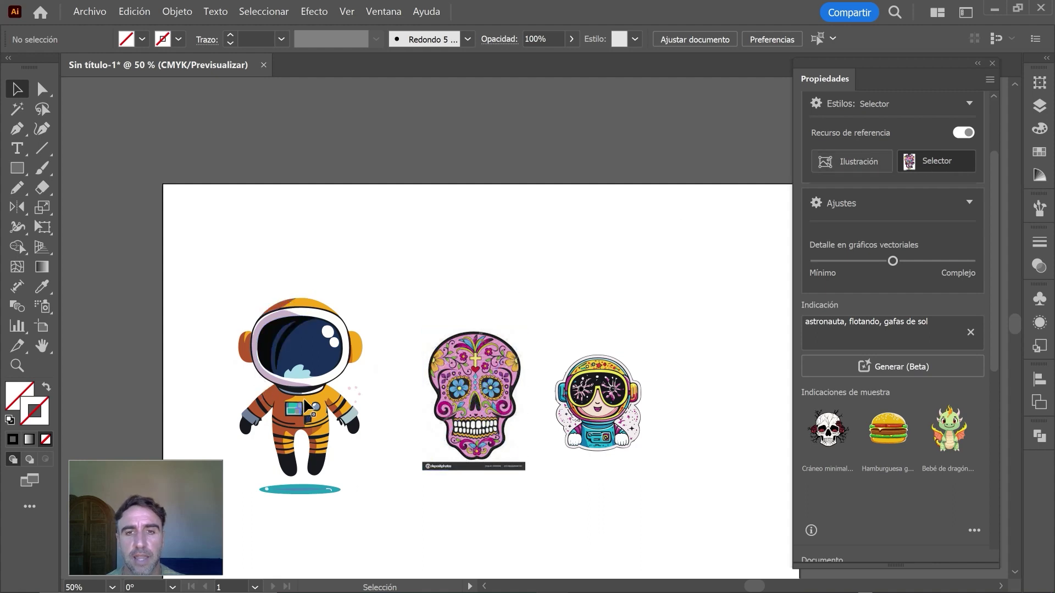
Step: Draw an empty ellipse to the right of the goggles astronaut
click(446, 412)
drag(446, 412, 373, 396)
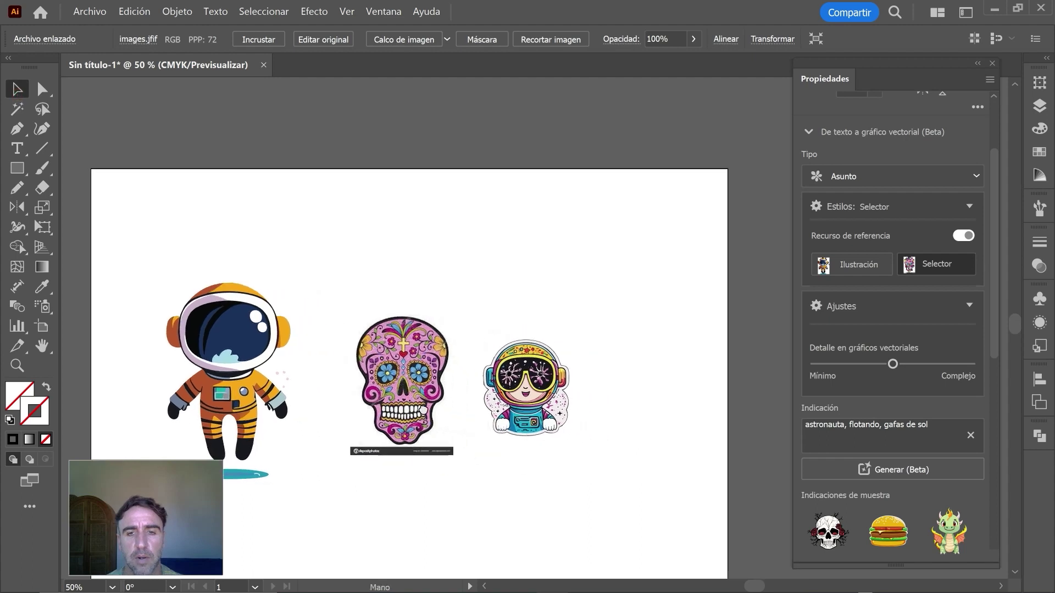
click(17, 168)
click(106, 170)
key(l)
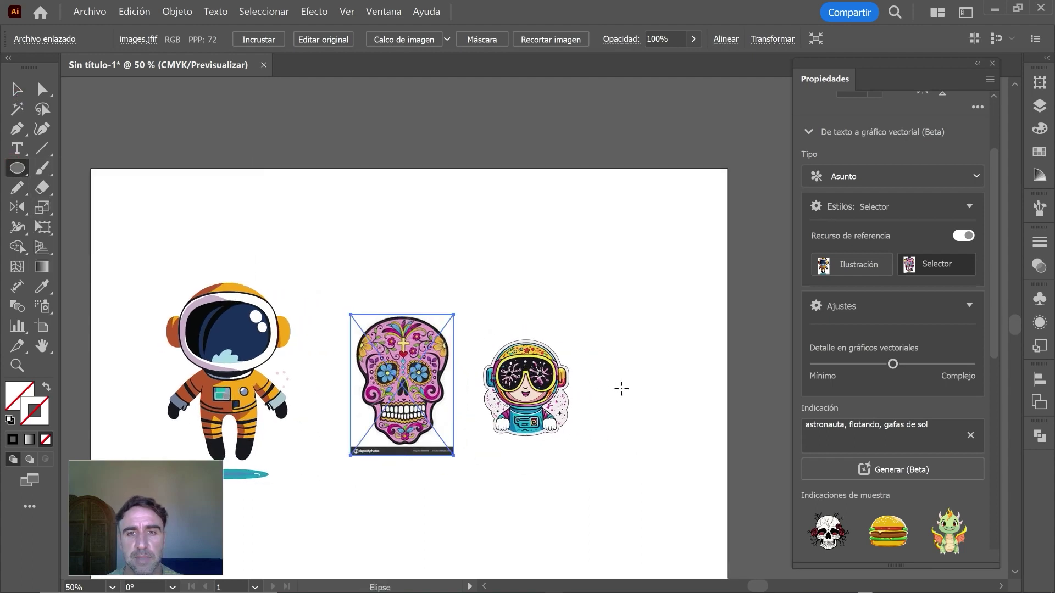
mouse_move(616, 363)
mouse_down()
mouse_move(721, 430)
mouse_move(705, 432)
mouse_up()
Step: Replace the skull style reference with the orange astronaut sticker
key(v)
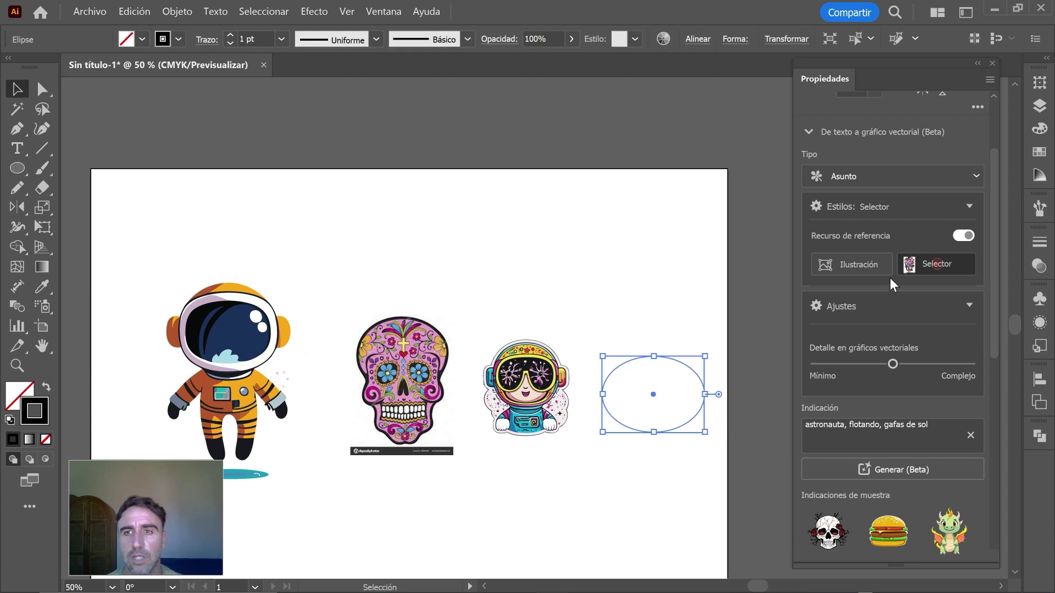
click(929, 266)
click(929, 266)
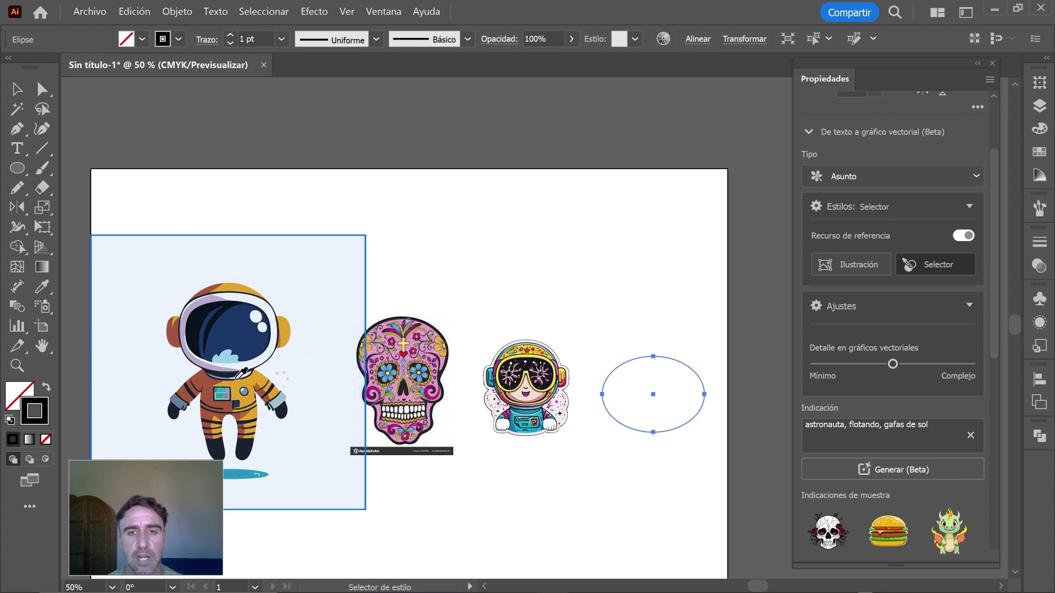
click(237, 378)
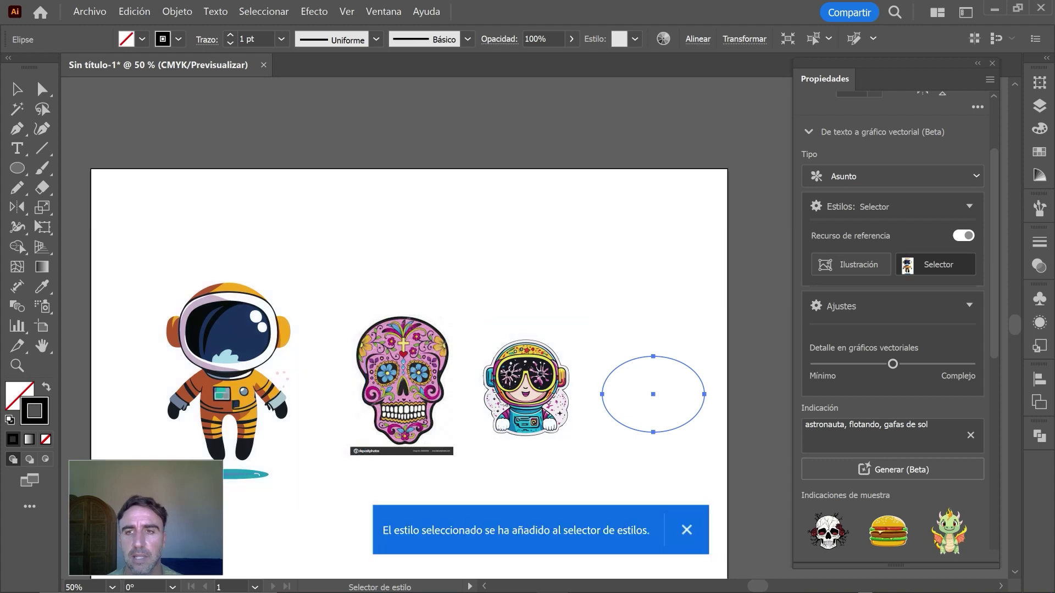
Step: Generate a puppy into the ellipse from the prompt 'perrito, ladrando, con manchas'
drag(929, 425, 791, 426)
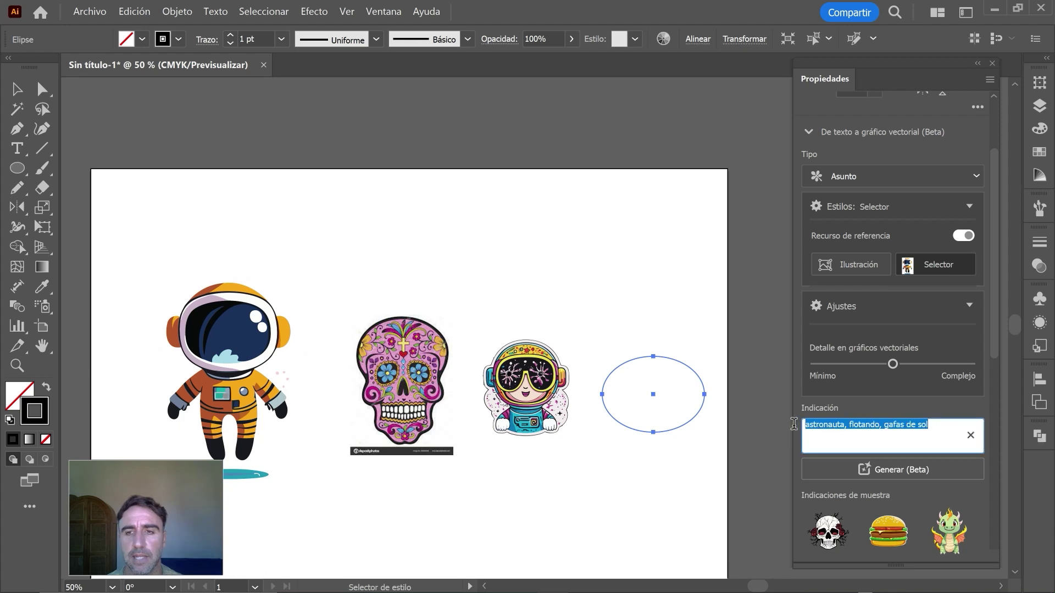
text(perrito)
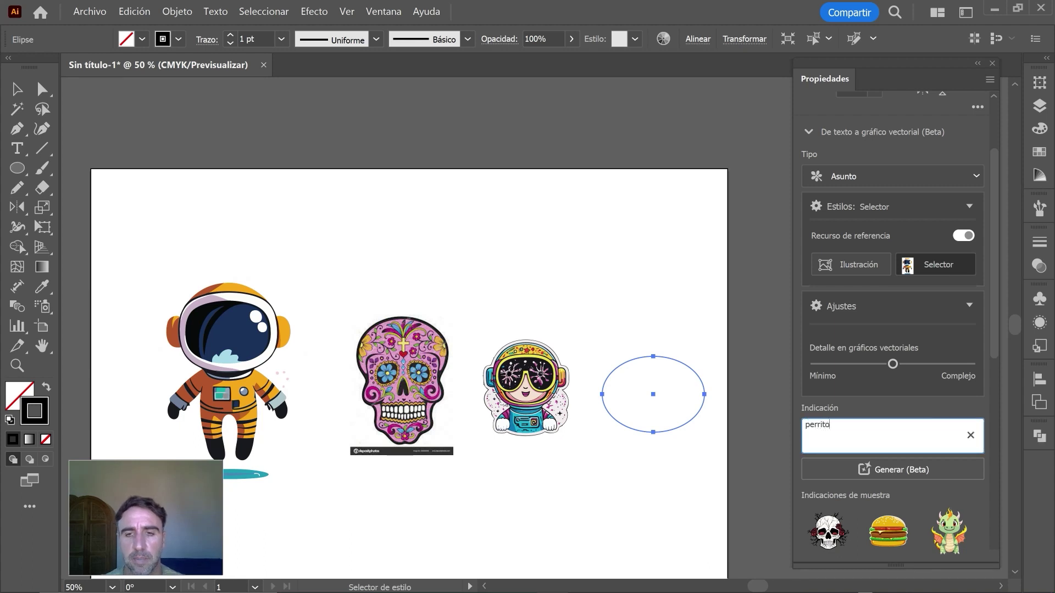
text(, ladrando)
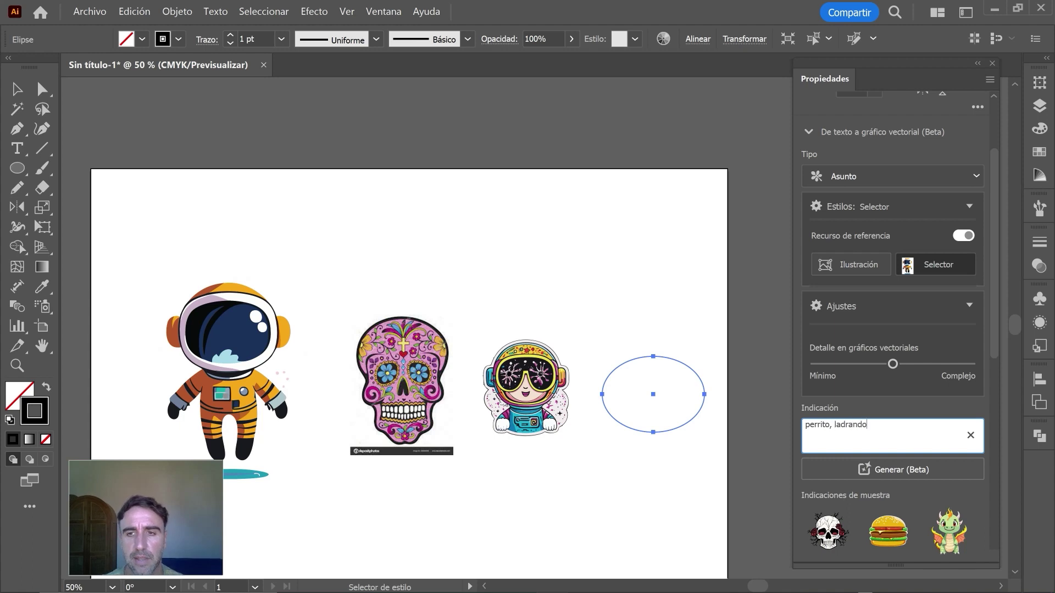
text(, con manchas)
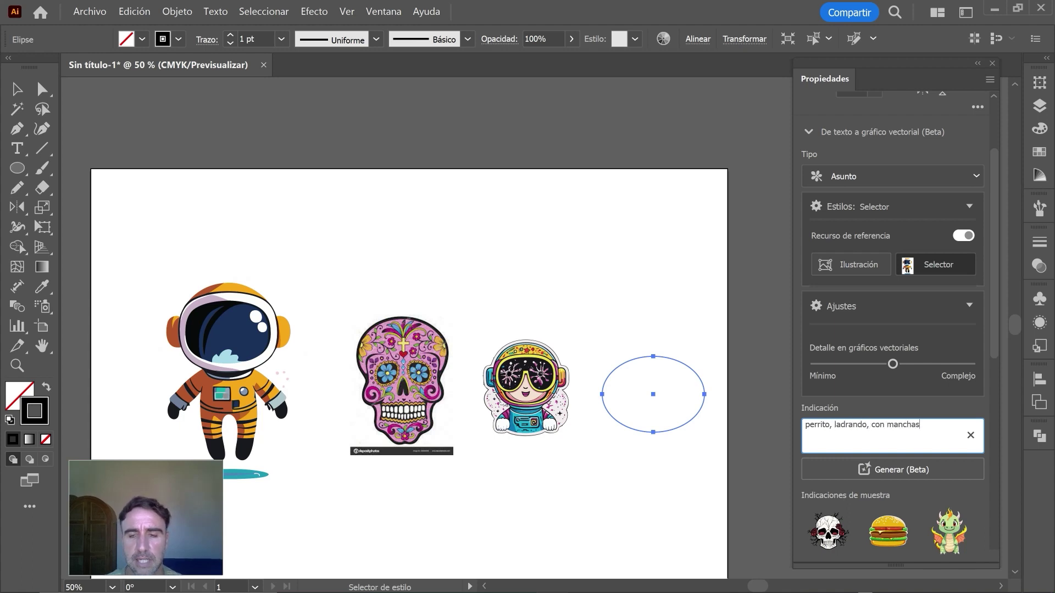
click(884, 470)
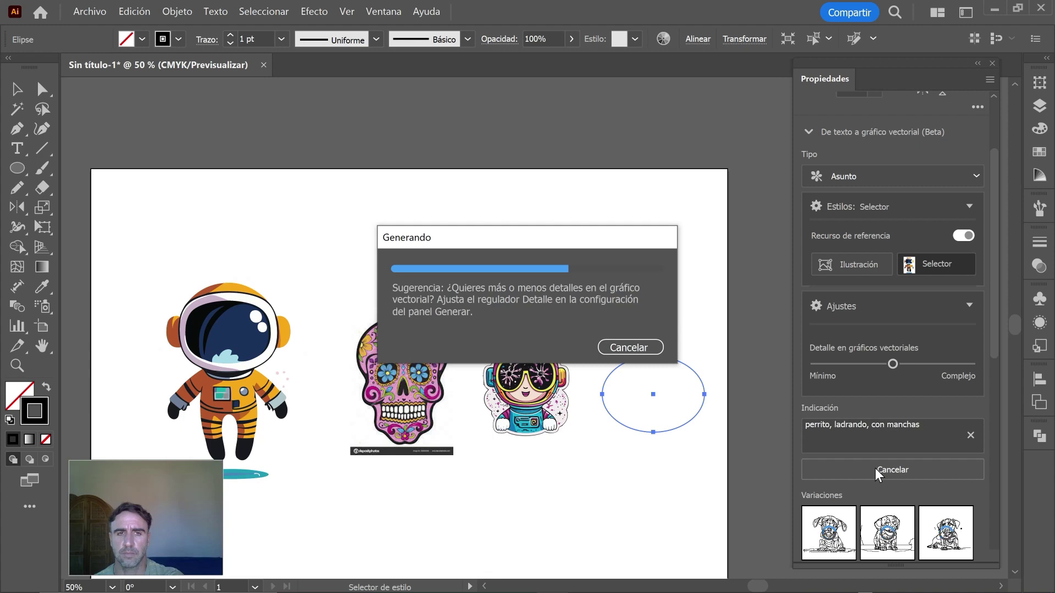
click(684, 460)
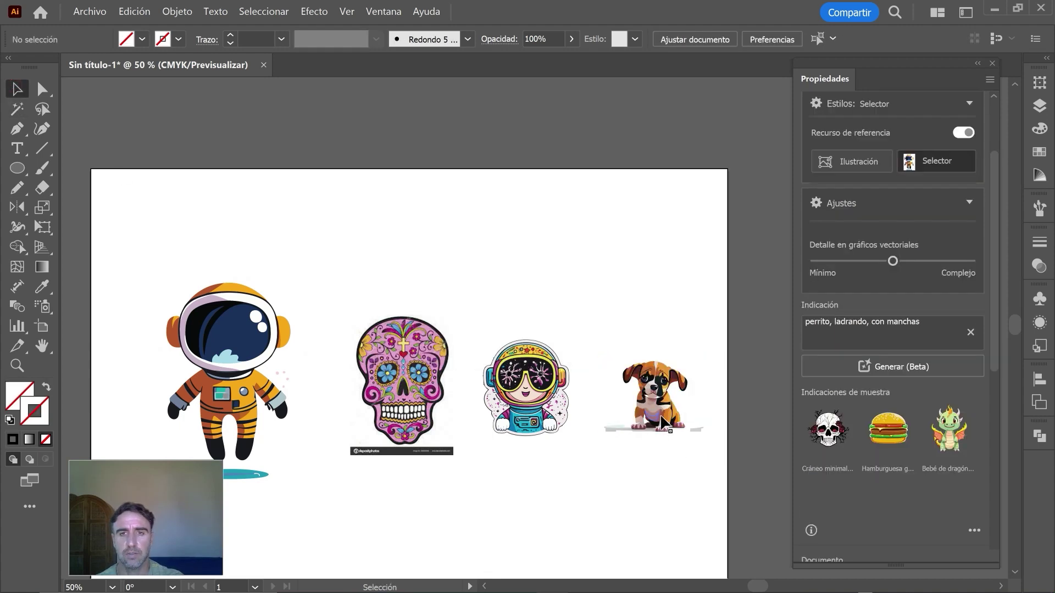
drag(615, 448, 639, 308)
Step: Move the skull and sticker to the top, with the astronaut and puppy side by side below
drag(576, 396, 378, 230)
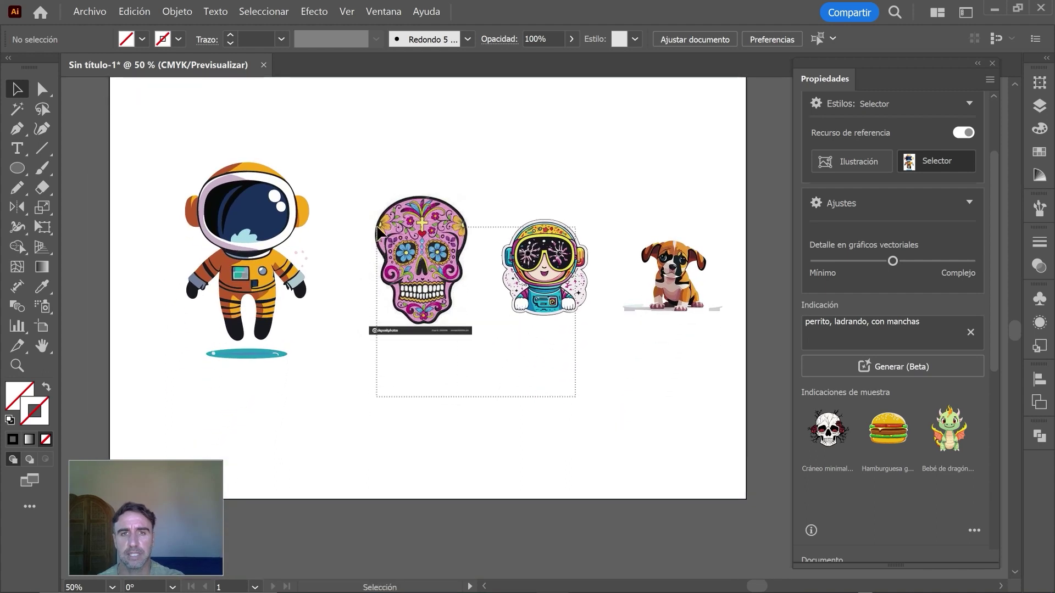
drag(425, 319, 453, 200)
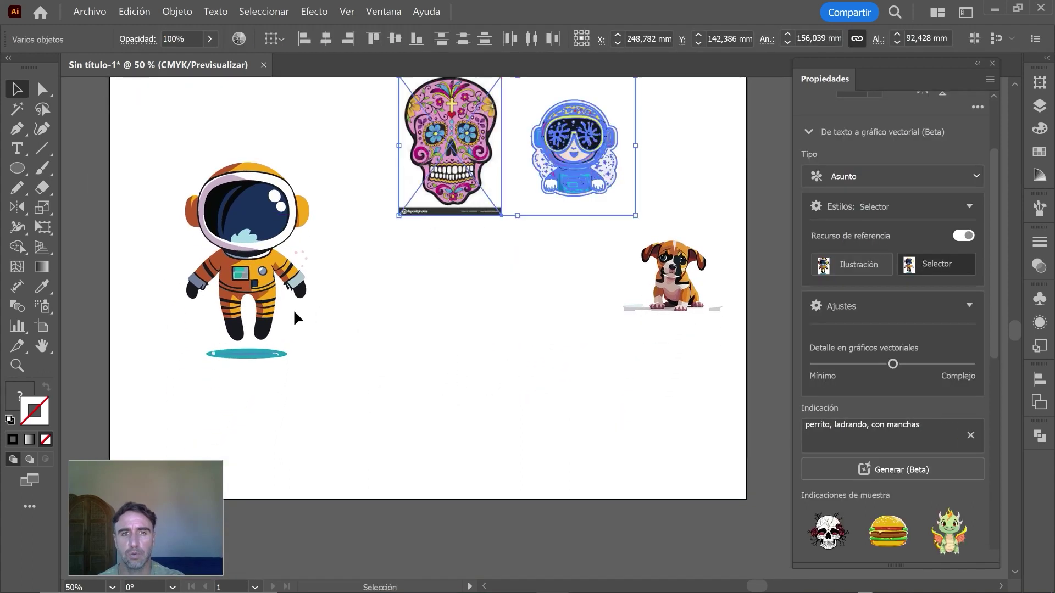
drag(275, 319, 434, 405)
drag(679, 299, 581, 393)
click(674, 160)
Step: Shift the skull and sticker left, nudge the puppy left, and zoom in to check
drag(674, 165, 448, 138)
click(674, 371)
drag(597, 392, 570, 382)
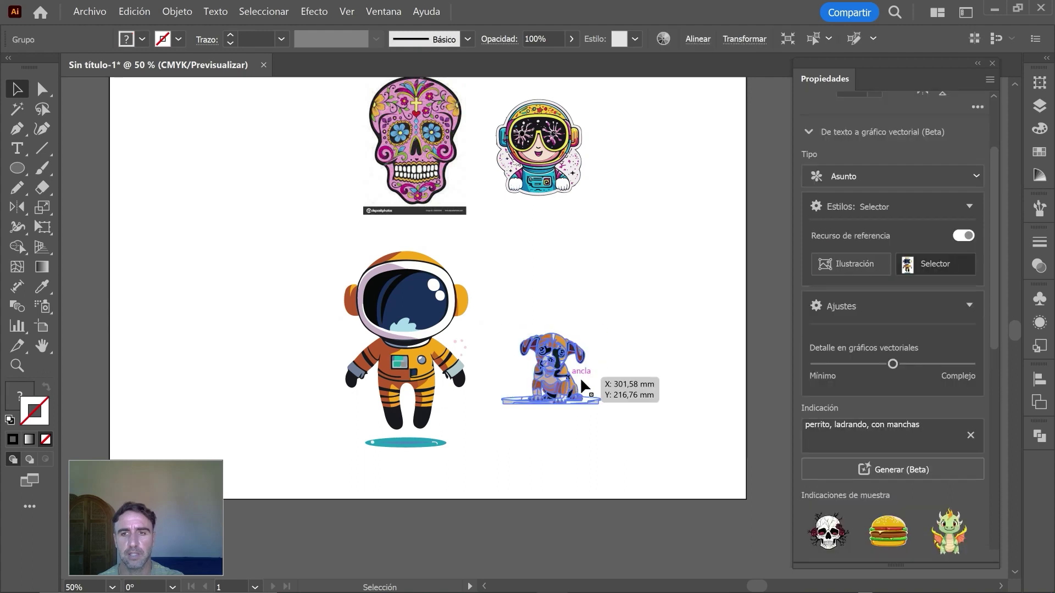
click(649, 427)
key(ctrl+1)
click(676, 471)
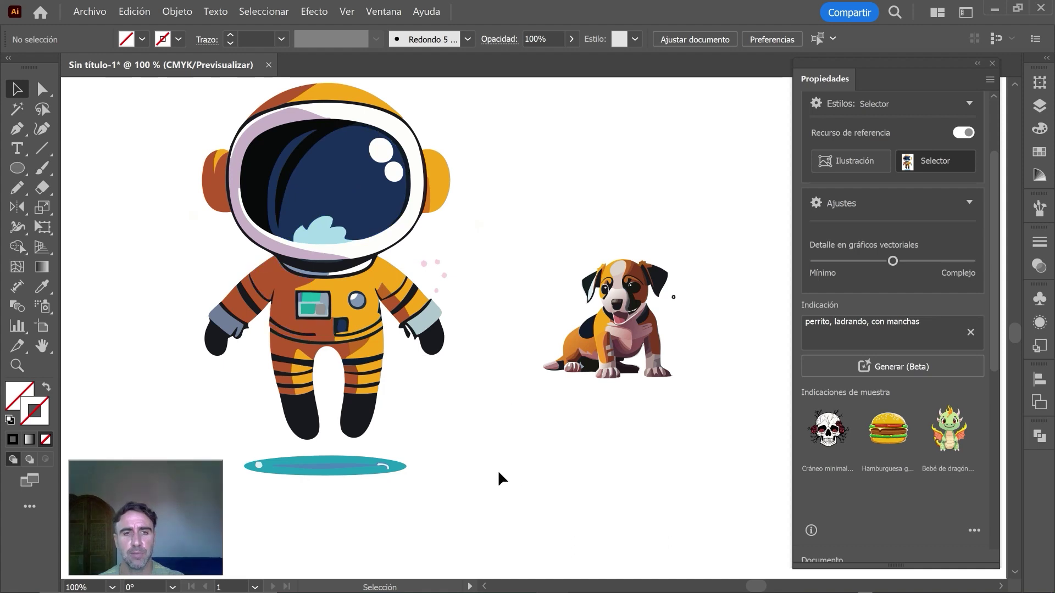
scroll(467, 470, down, 3)
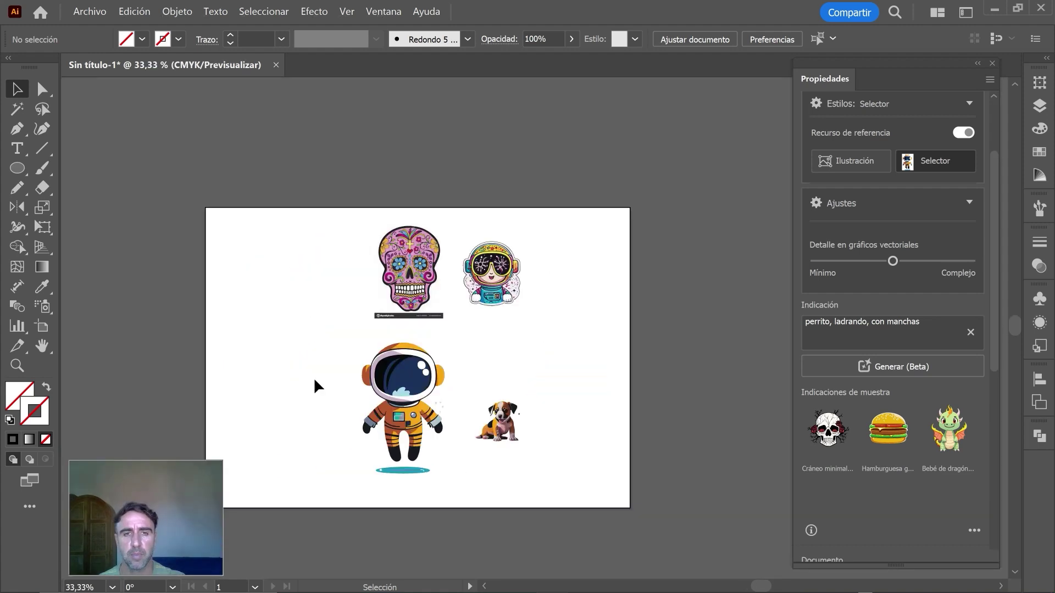
Step: Set the vector generation Type to Scene and Detail to Complex
scroll(911, 273, up, 3)
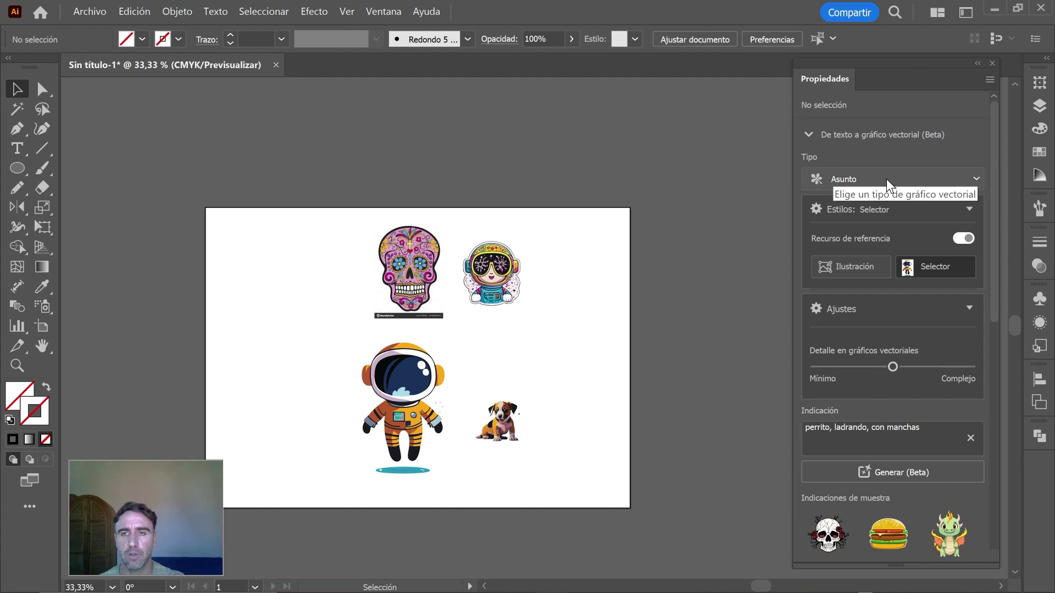
click(967, 181)
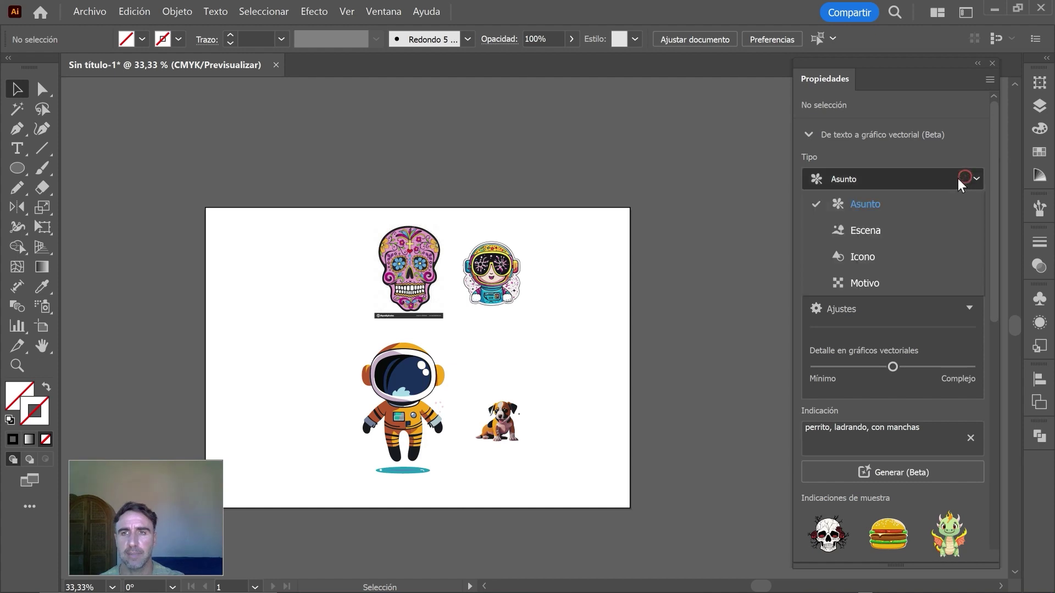
click(881, 231)
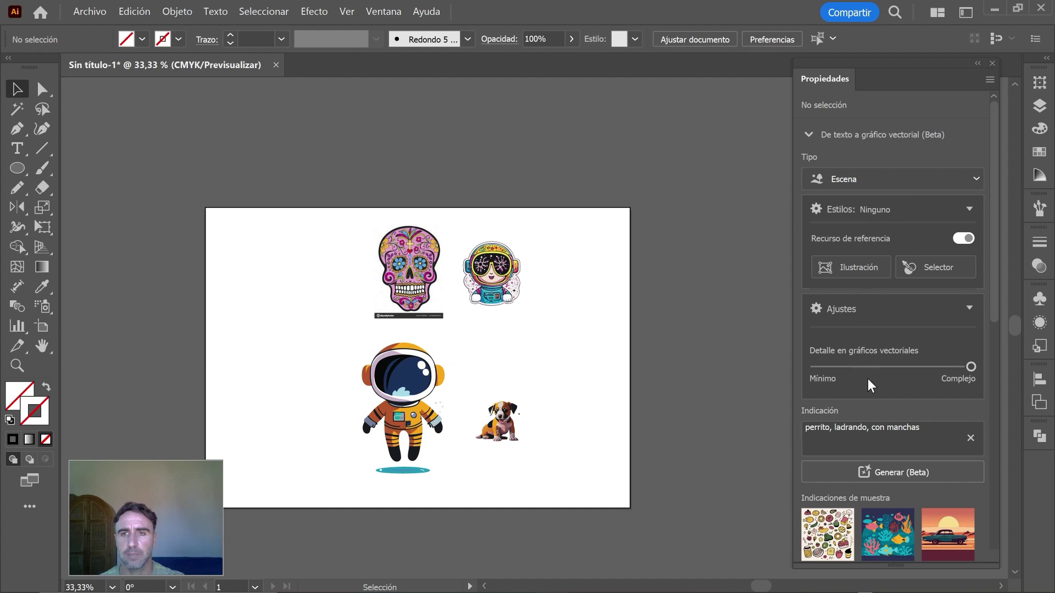
drag(996, 316, 997, 377)
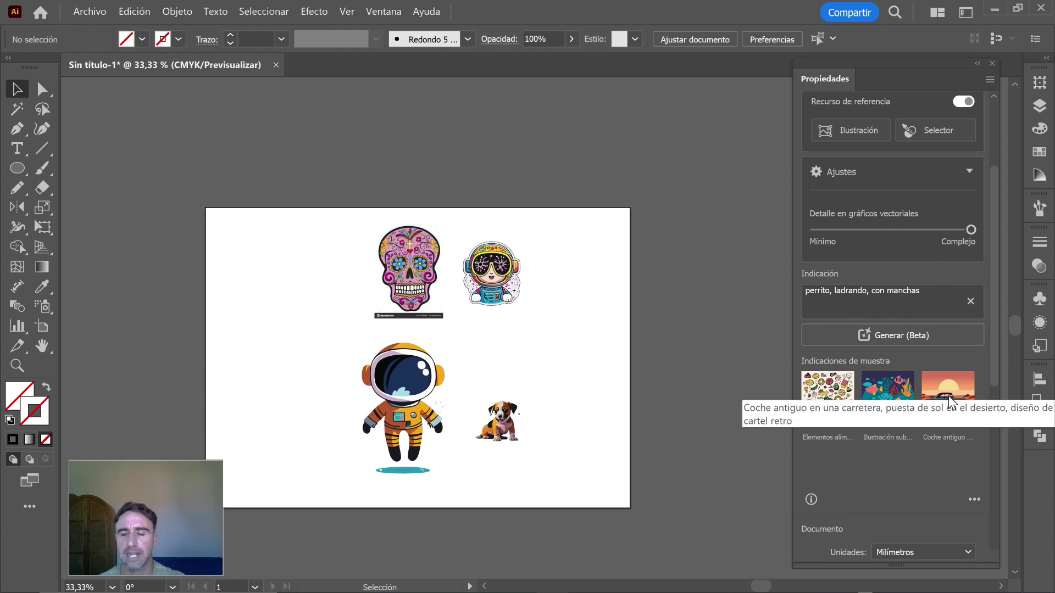
key(shift+o)
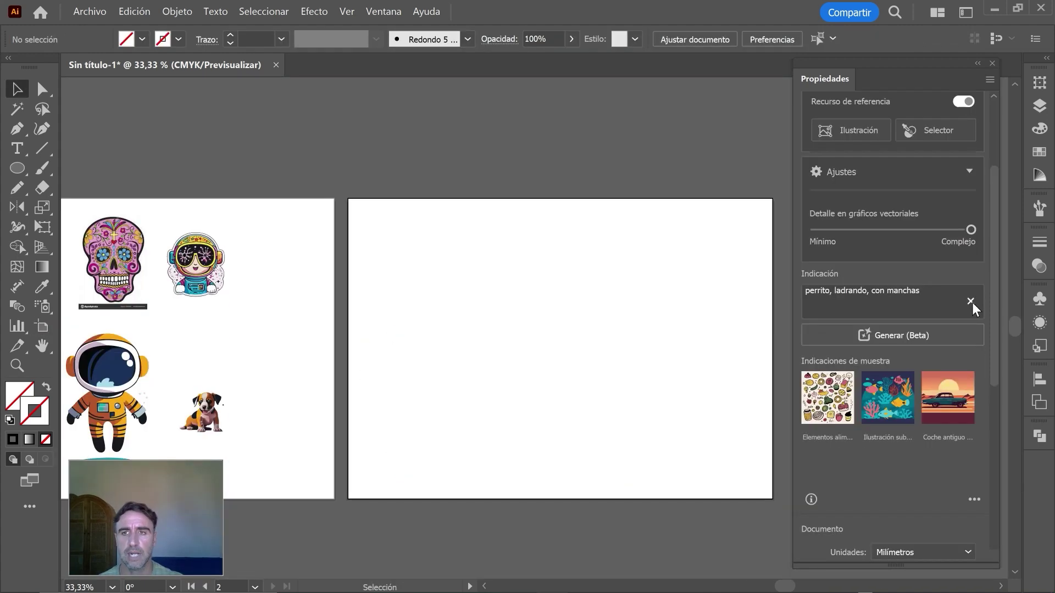
Step: Add a second artboard and set the prompt to 'espacio exterior, planetas, naves espaciales, meteoritos, oscuridad, astronautas'
click(971, 303)
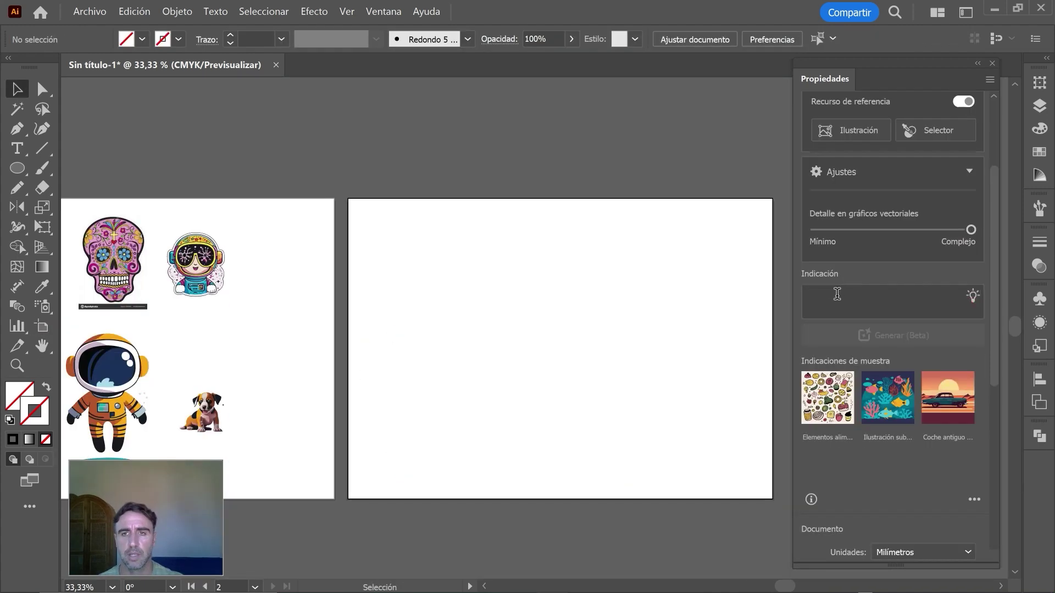
click(848, 294)
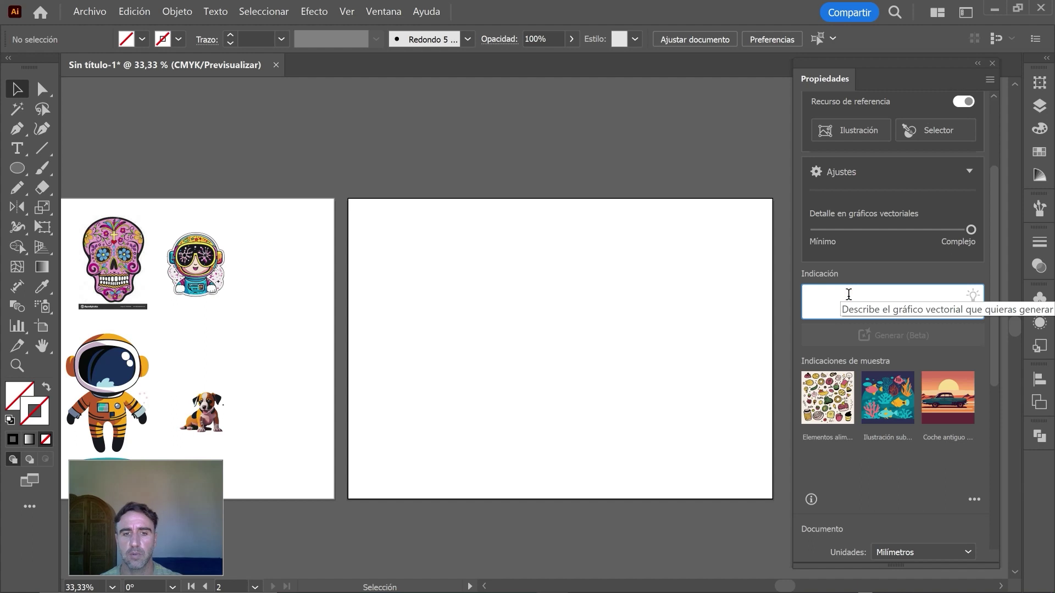
text(espacio)
text(exteri)
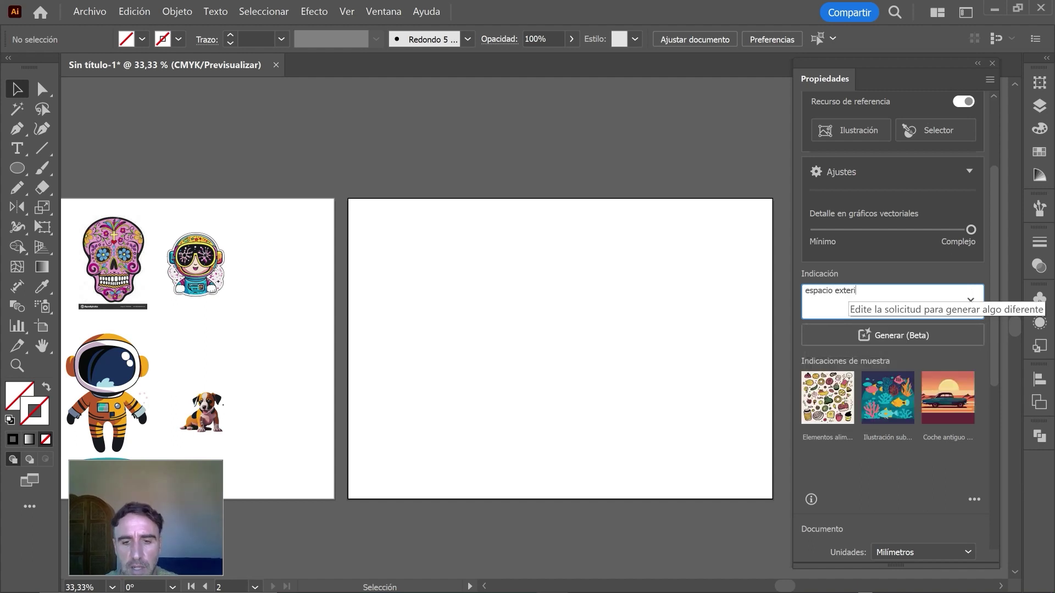
text(or, planetas)
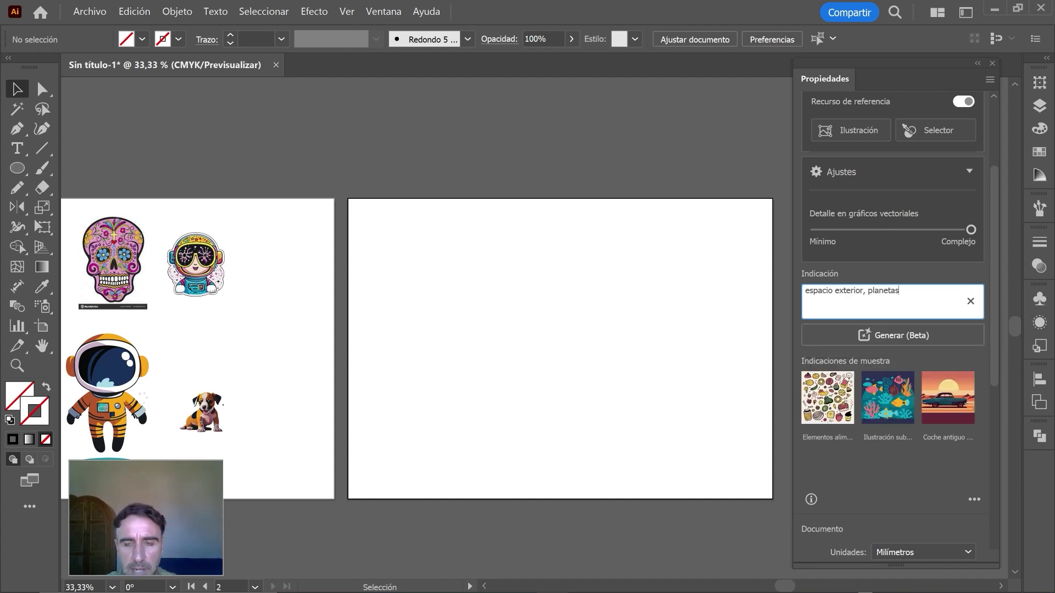
text(, naves espaciales, )
text(meteo)
text(ritos, oscurid)
text(da)
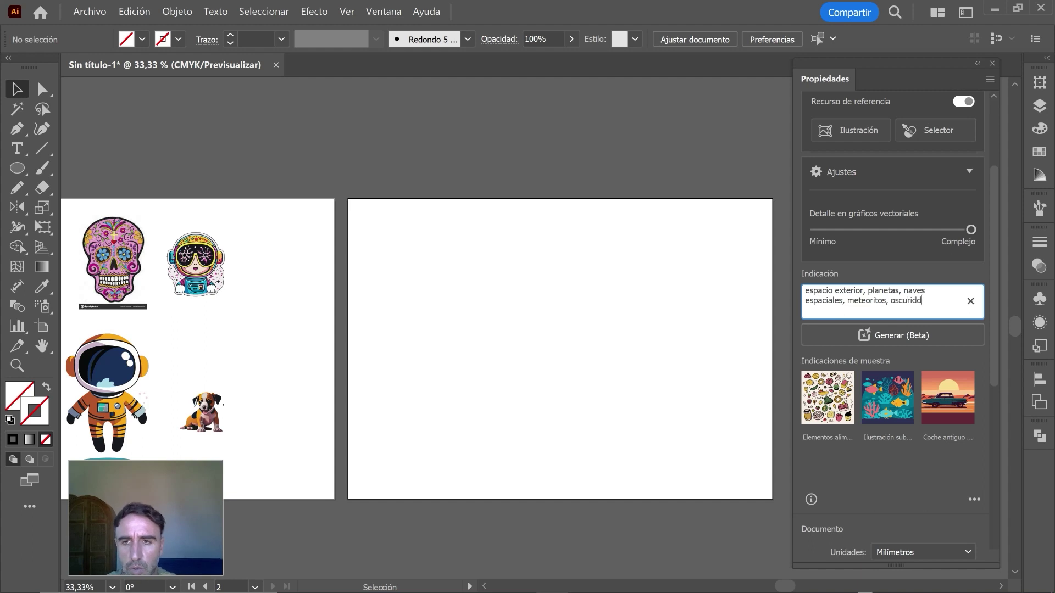
text(d, astronautas)
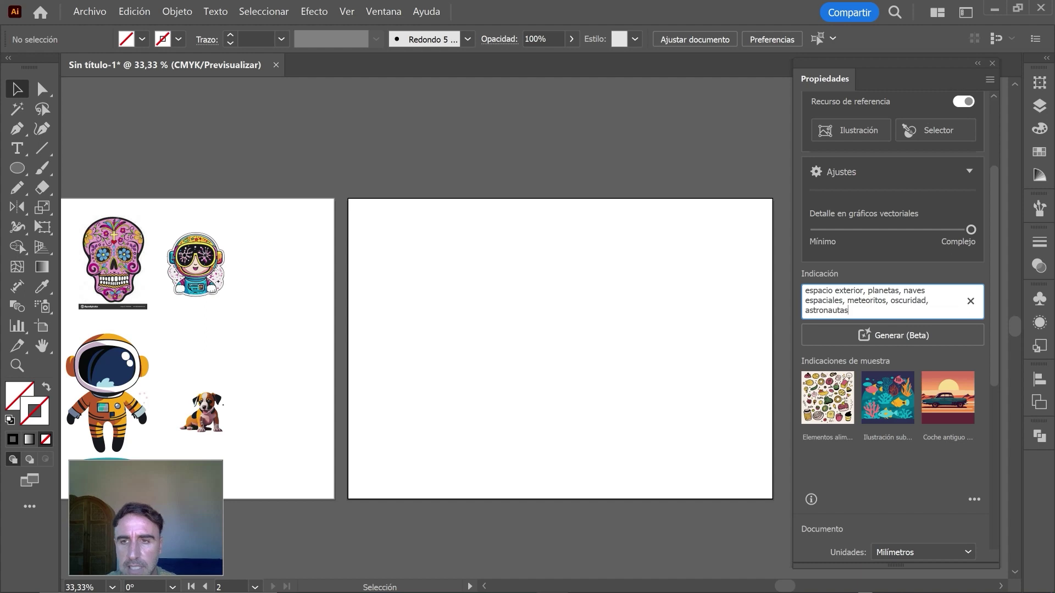
click(18, 174)
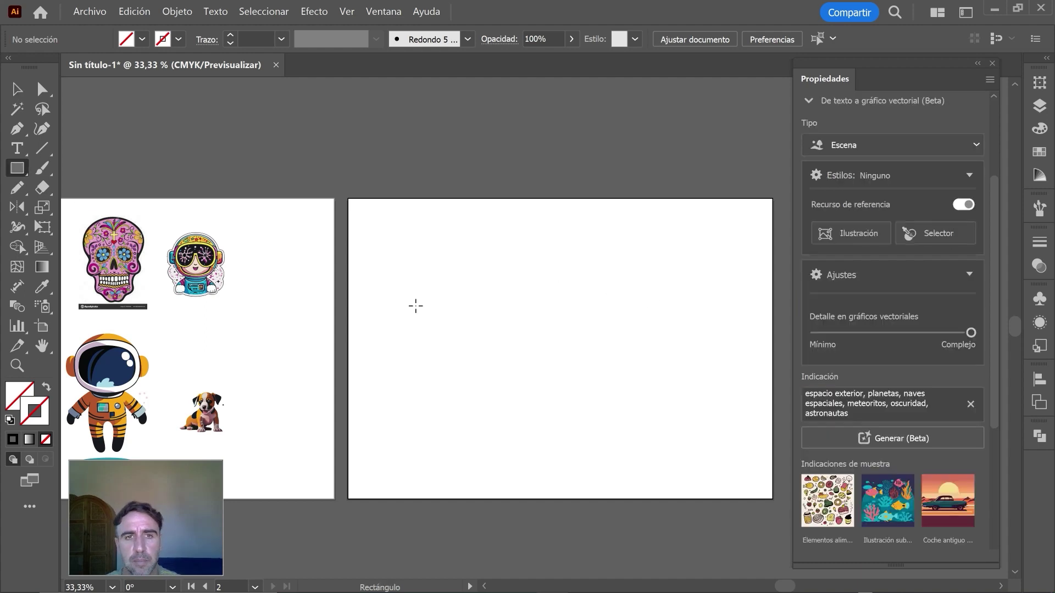
Step: Draw a rectangle on artboard 2 and generate the space scene into it
mouse_move(419, 249)
mouse_down()
mouse_move(720, 452)
mouse_move(688, 438)
mouse_up()
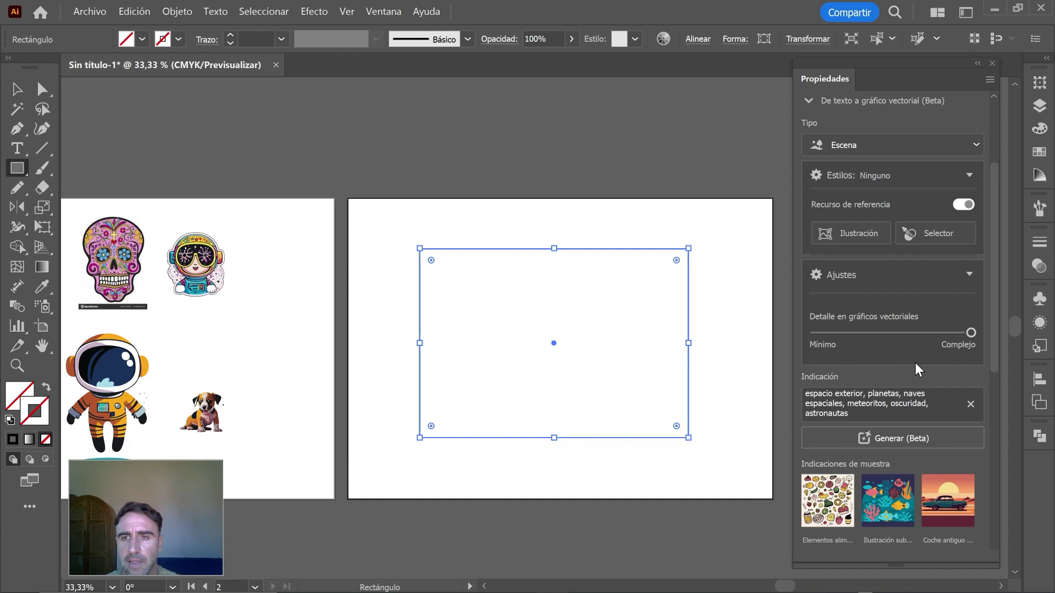
click(894, 438)
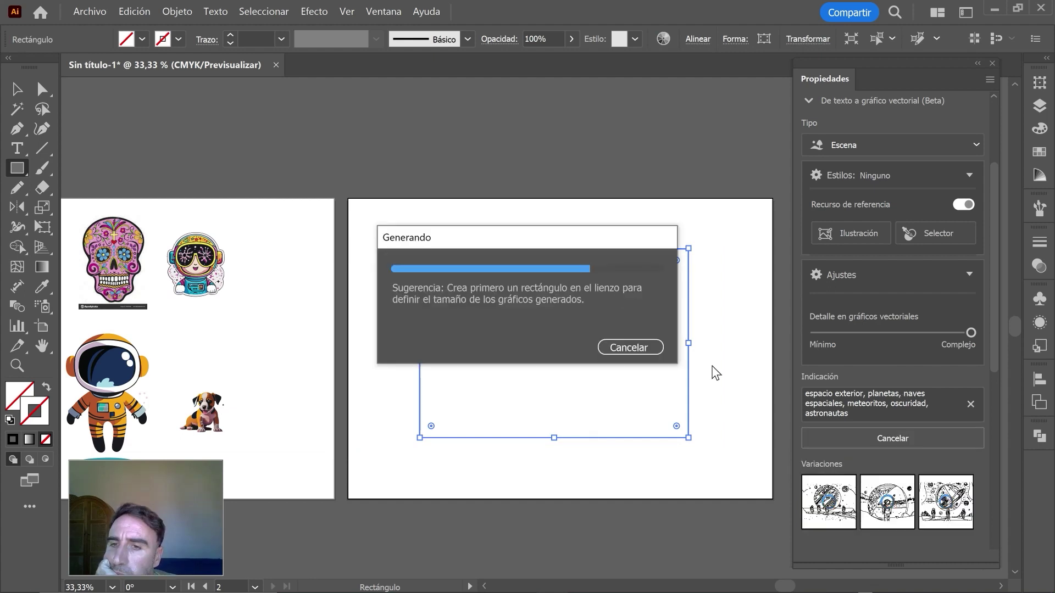
click(740, 374)
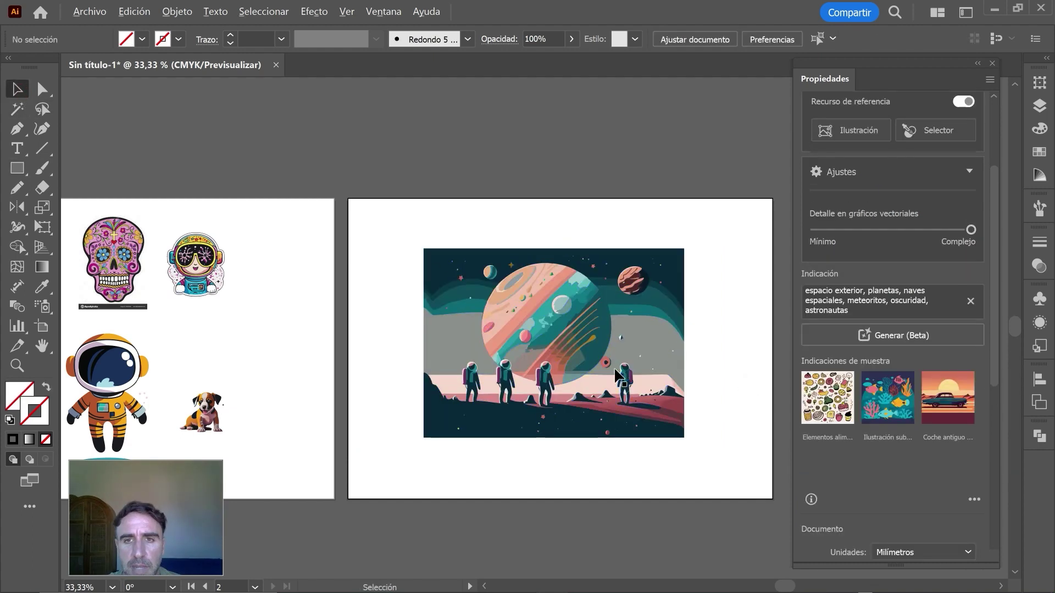
scroll(618, 377, up, 2)
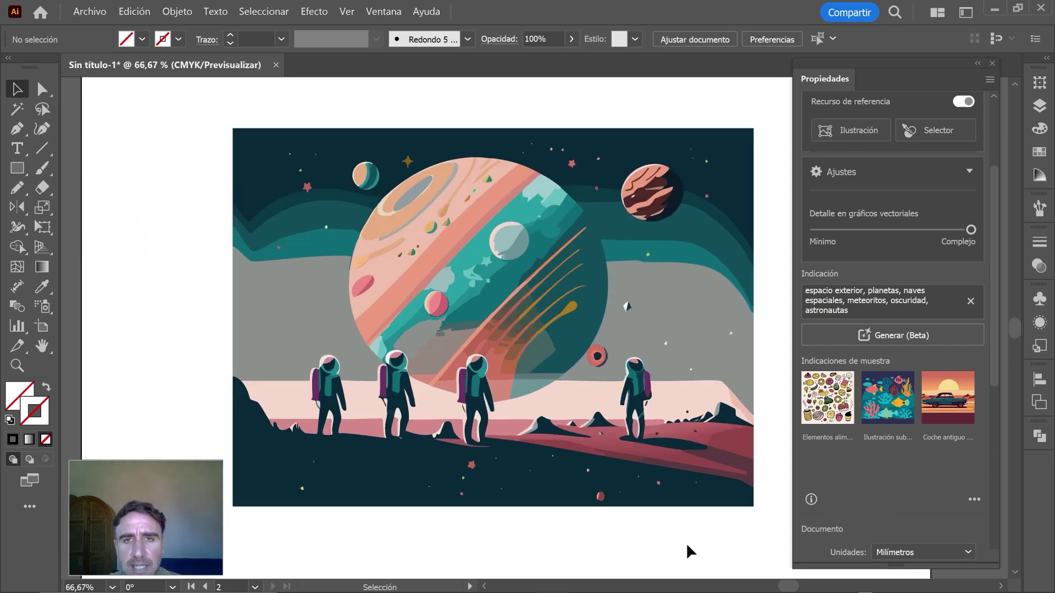
Step: Preview the scene's second and third variations, then keep the first
click(651, 305)
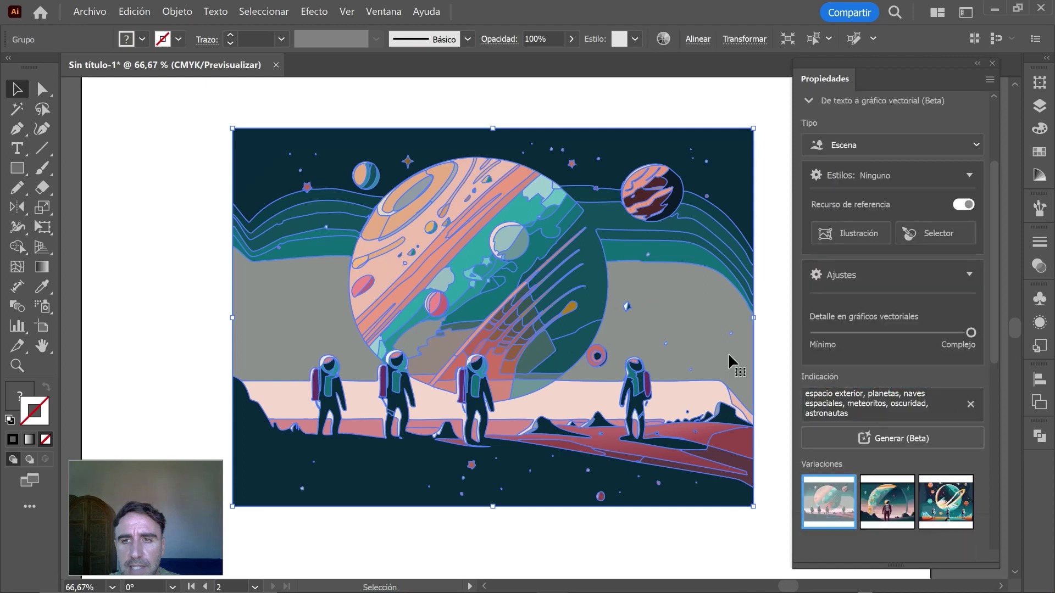
click(879, 497)
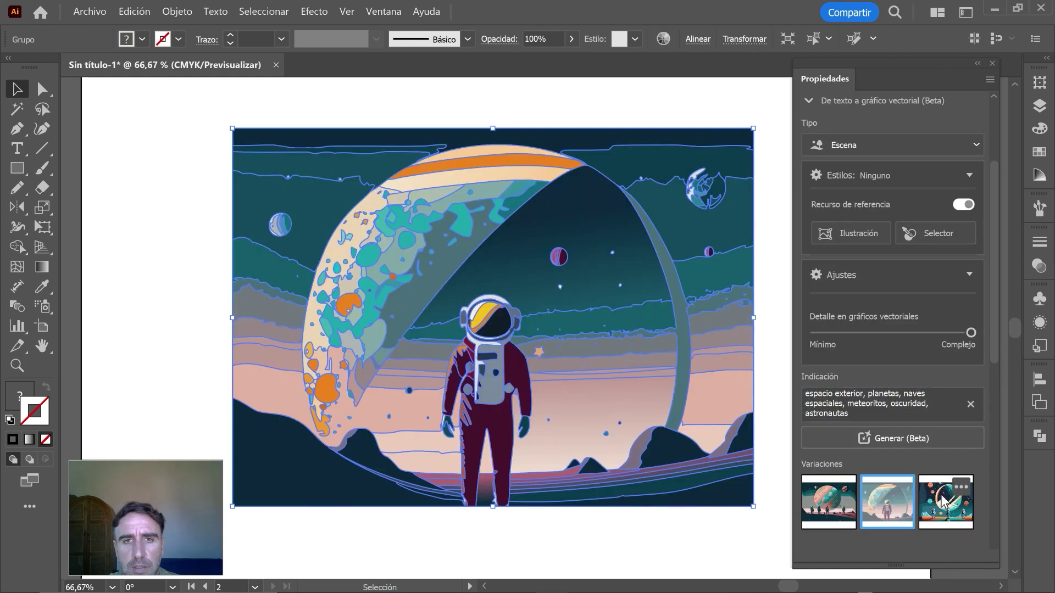
click(942, 497)
click(836, 501)
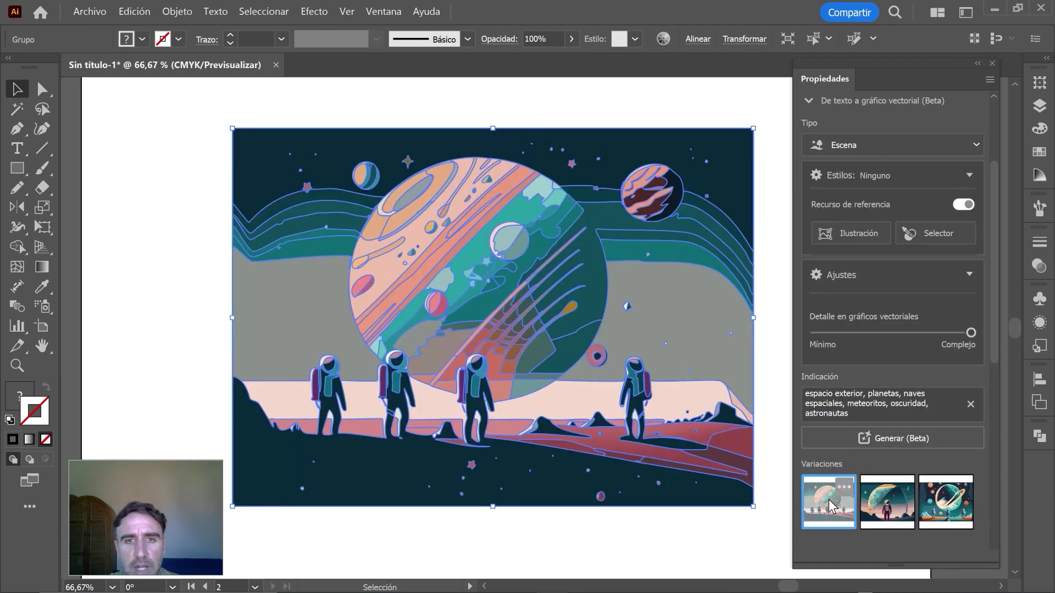
click(599, 542)
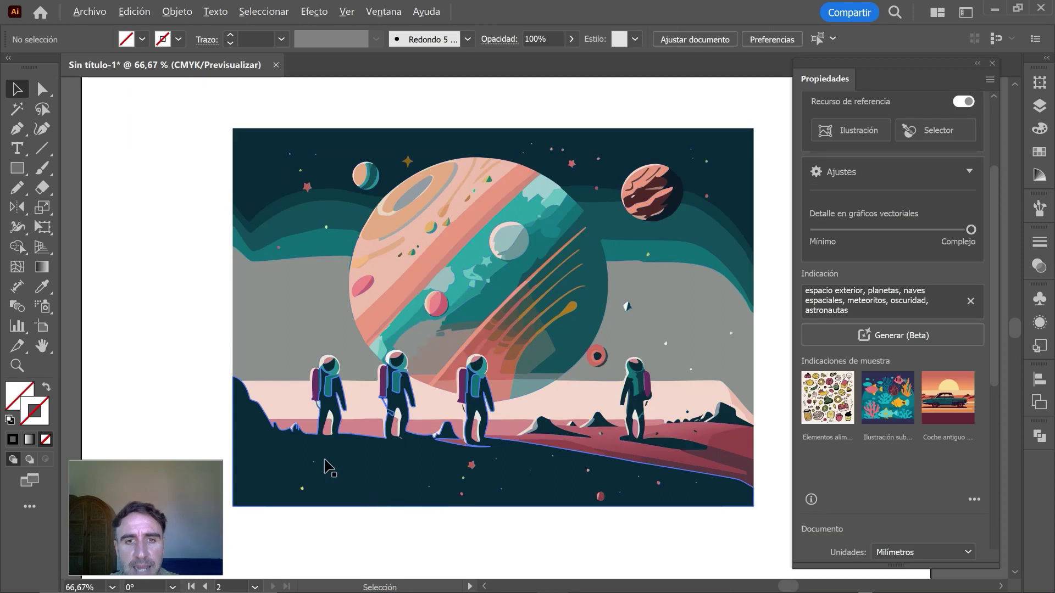
scroll(325, 466, down, 1)
scroll(325, 466, down, 1)
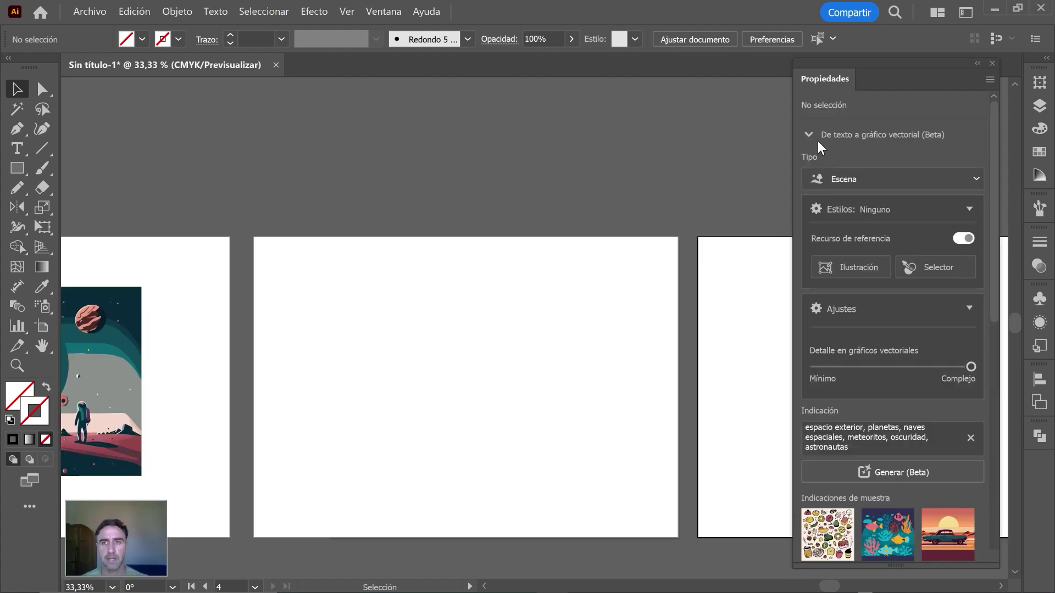
Step: Set generation Type to Icon and the prompt to 'cara de leon, estilo minimalista, geometrico'
click(963, 179)
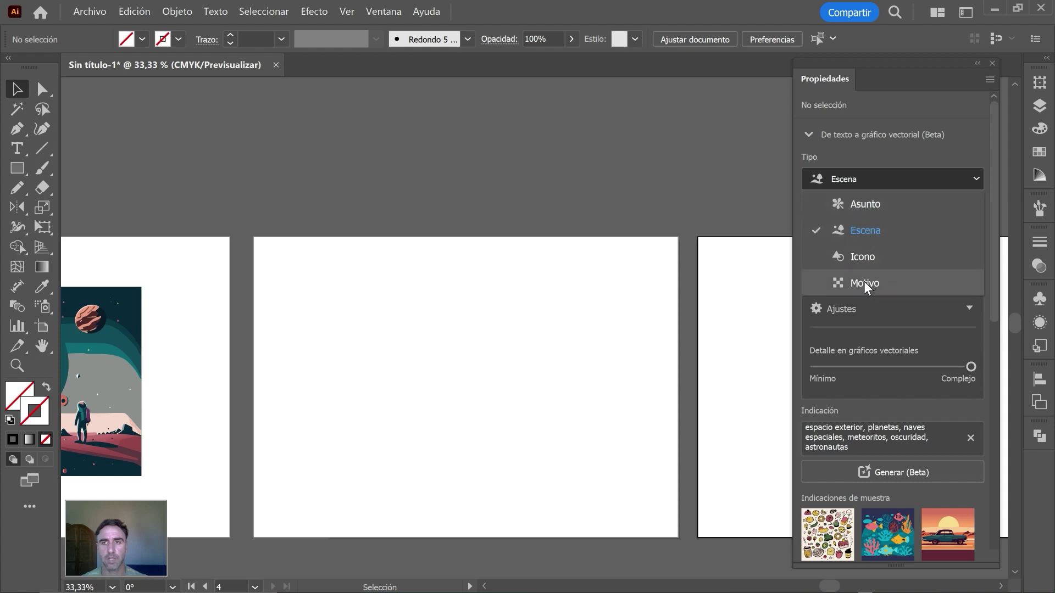
click(867, 257)
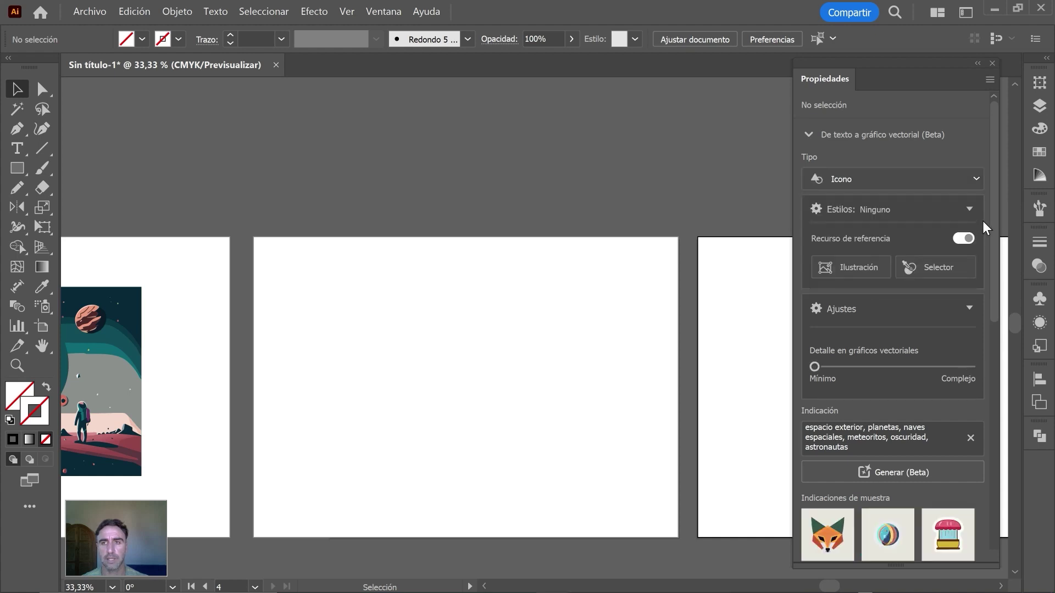
mouse_move(994, 259)
mouse_down()
mouse_move(1003, 315)
mouse_move(831, 362)
mouse_up()
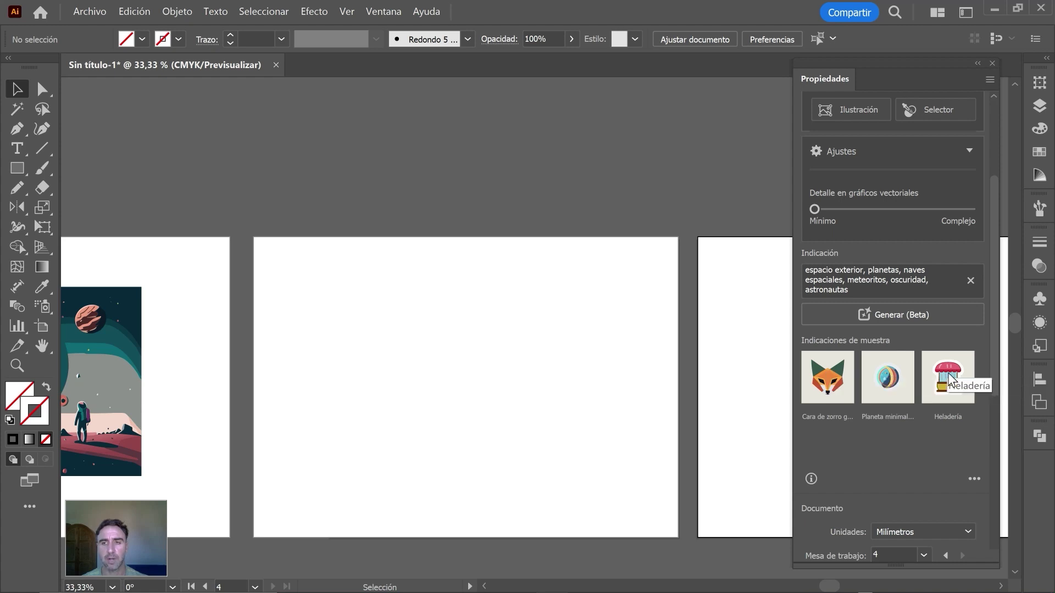
mouse_move(994, 232)
mouse_down()
mouse_move(997, 137)
mouse_move(997, 183)
mouse_up()
drag(862, 374, 793, 354)
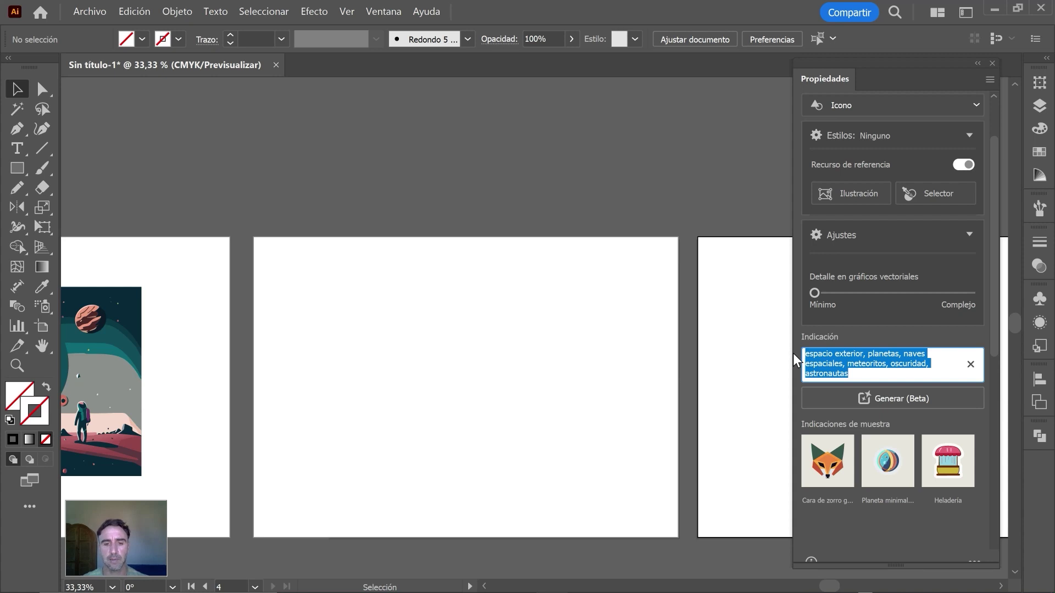
text(cara de leon, )
text(estilo minimalid)
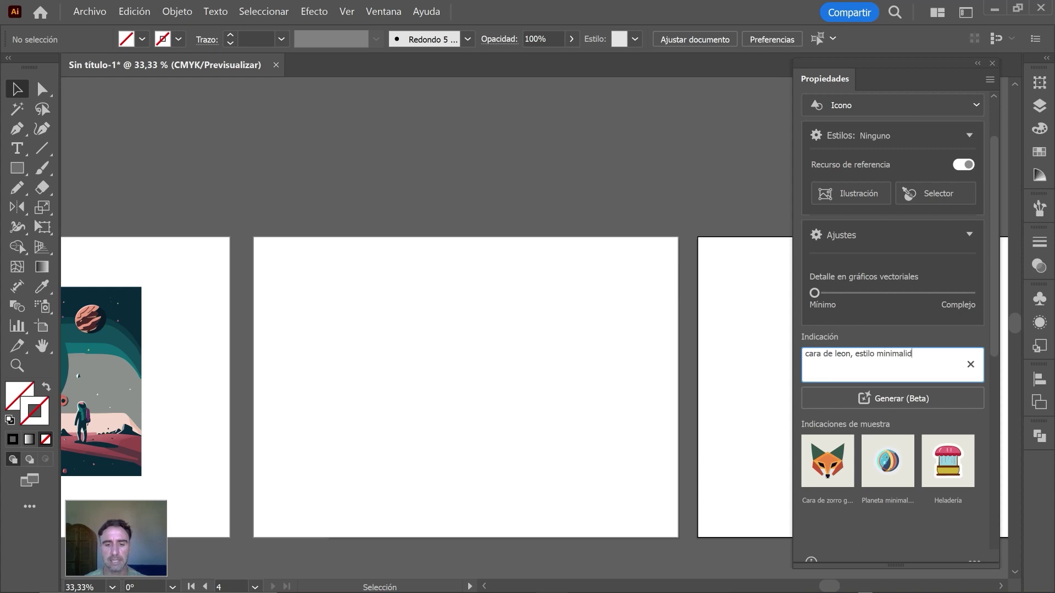
key(BackSpace)
text(sta, geometrico)
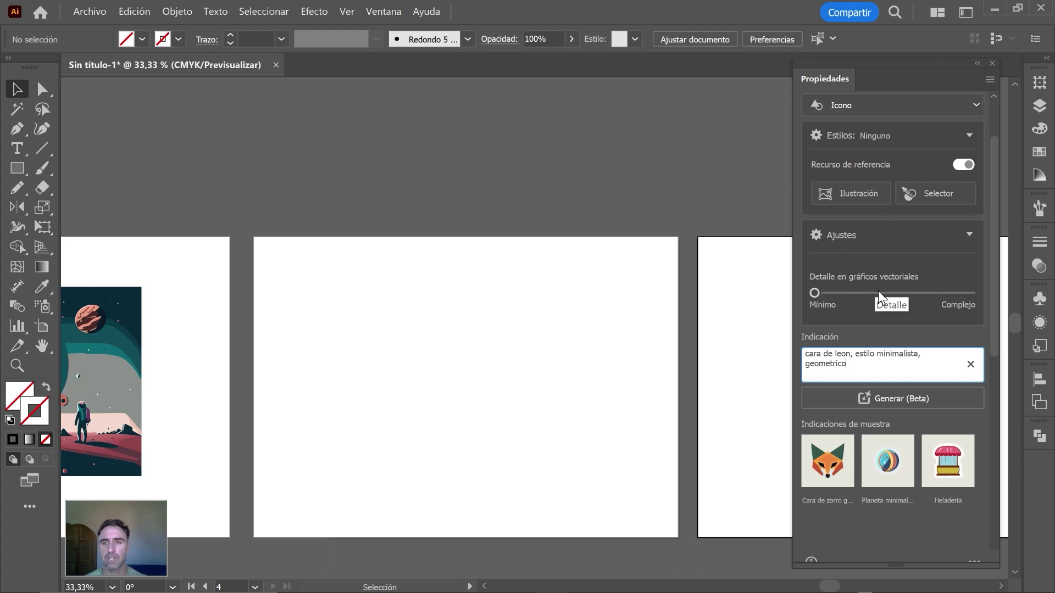
click(17, 168)
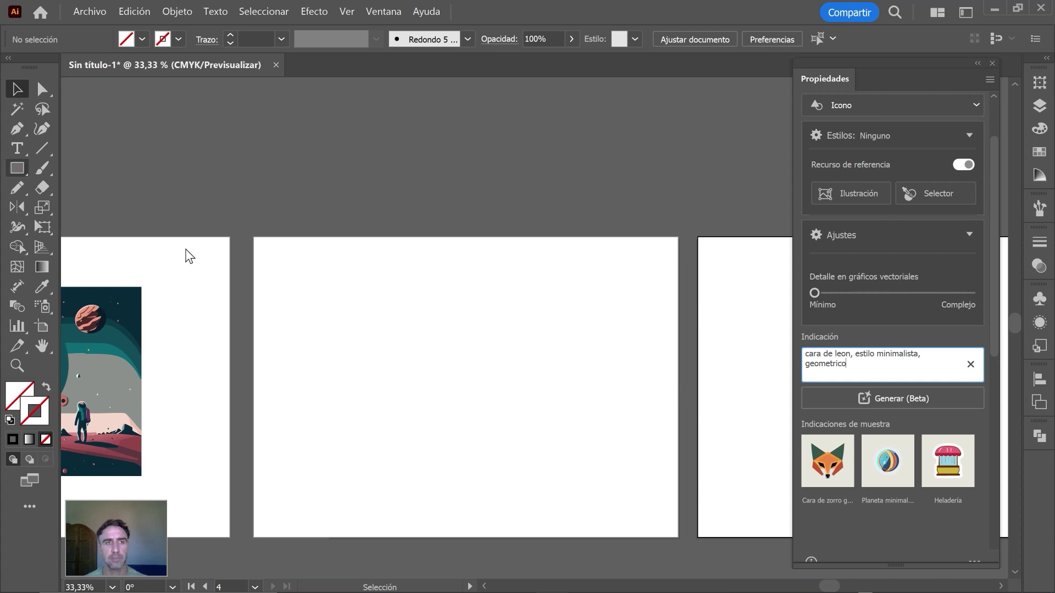
Step: Generate the lion icon in a middle-artboard rectangle, keeping the third, yellow-and-navy variation
drag(346, 296, 610, 450)
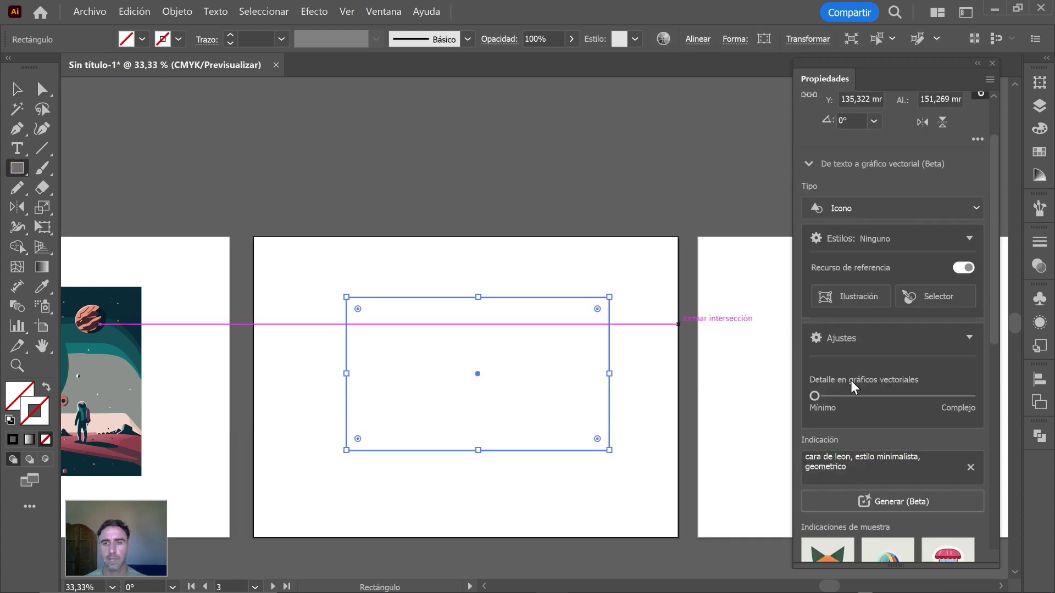
click(890, 503)
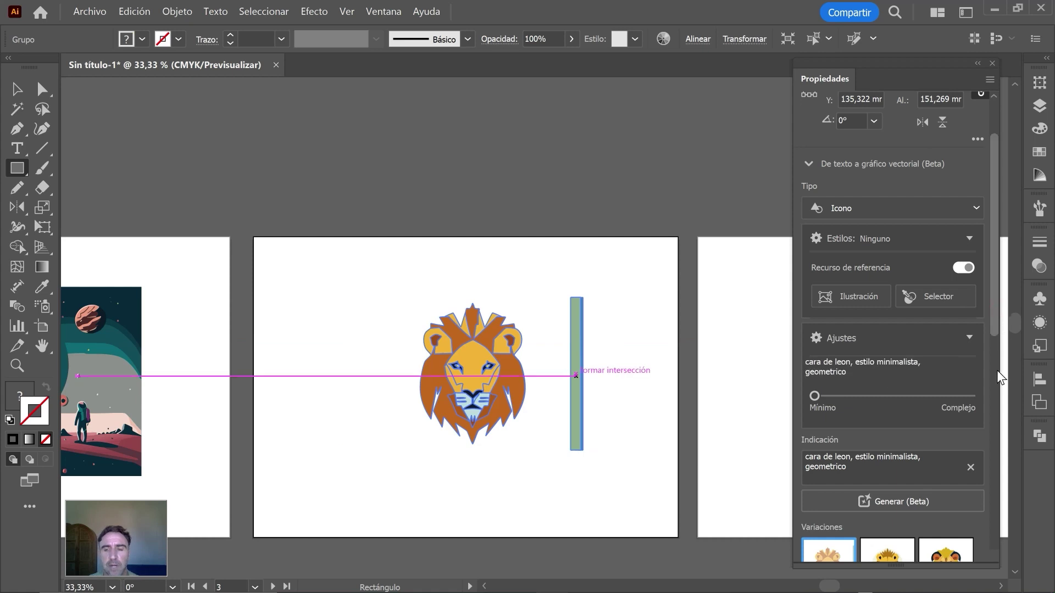
scroll(996, 370, down, 3)
click(890, 431)
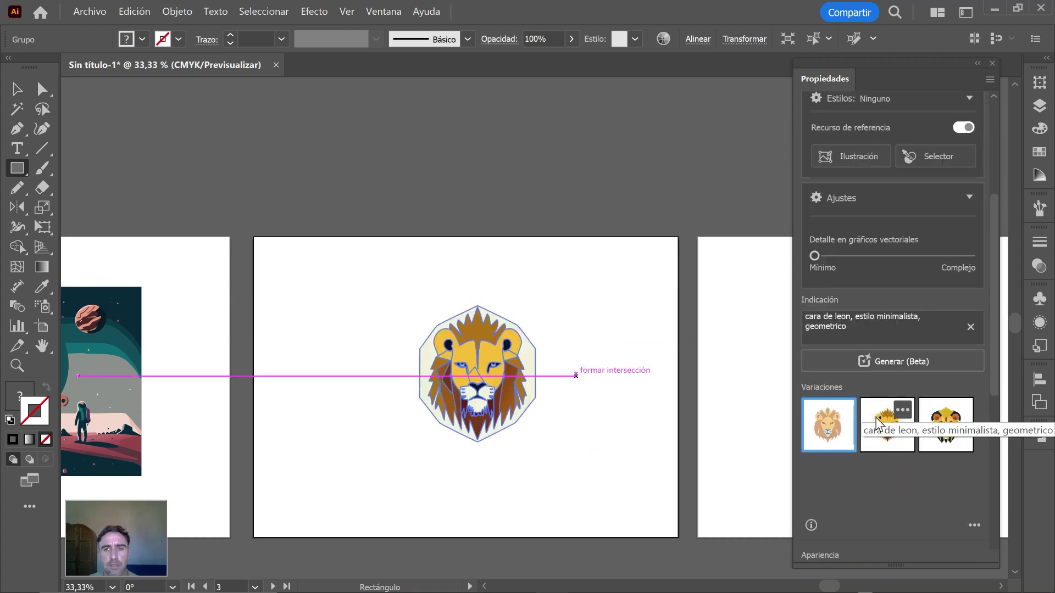
click(945, 426)
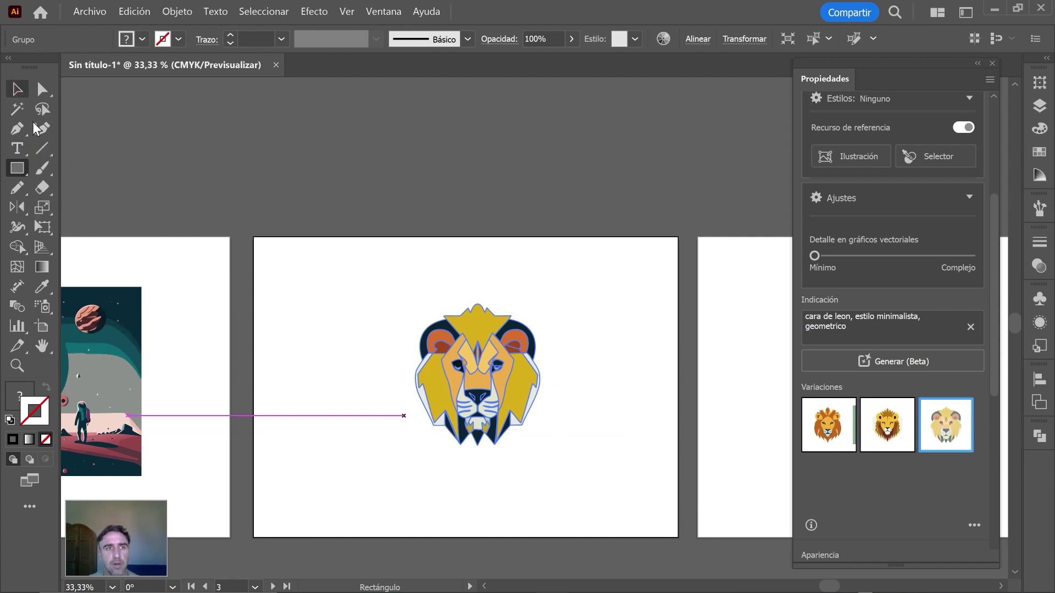
click(528, 456)
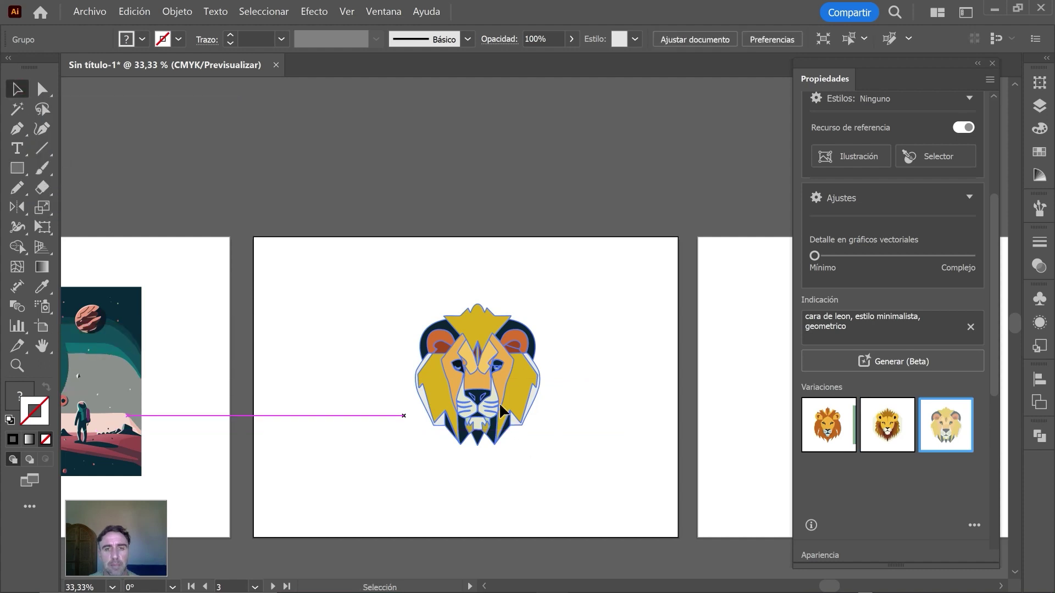
click(502, 444)
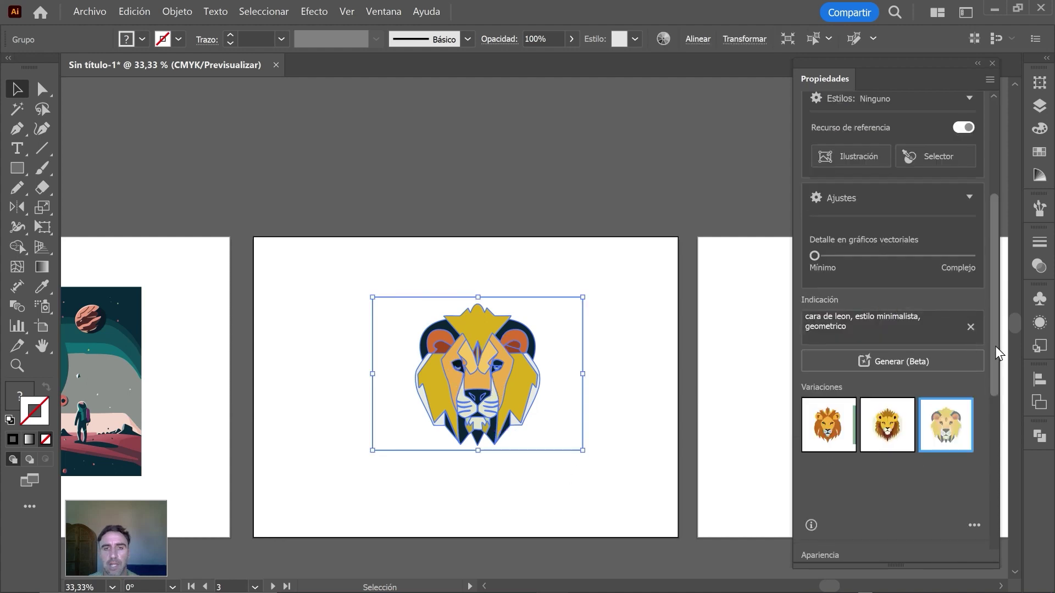
drag(995, 347, 996, 122)
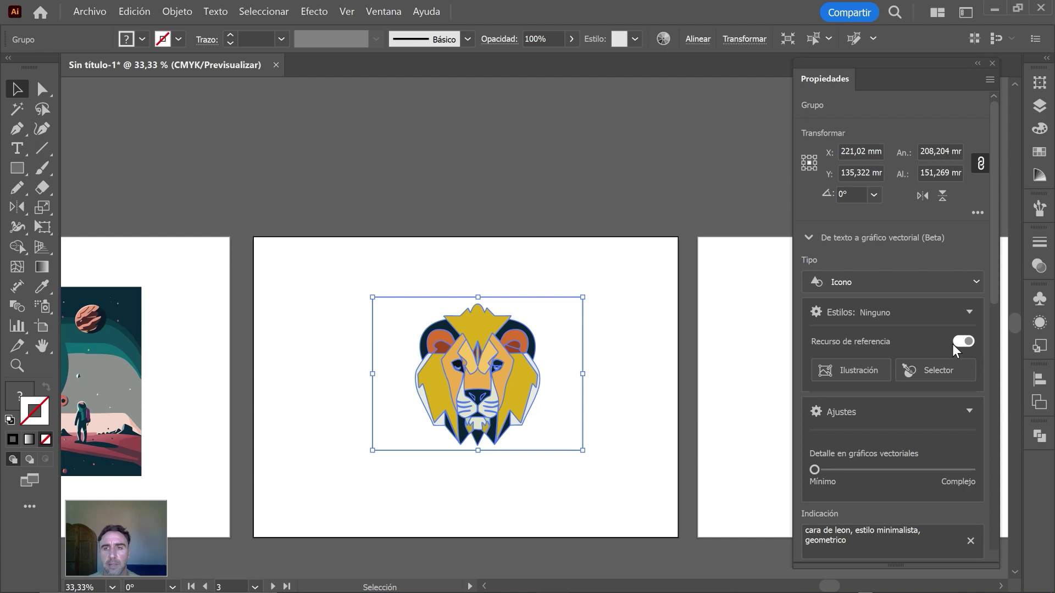
Step: Sample the astronaut space scene as style reference and regenerate the lion in that style
click(933, 372)
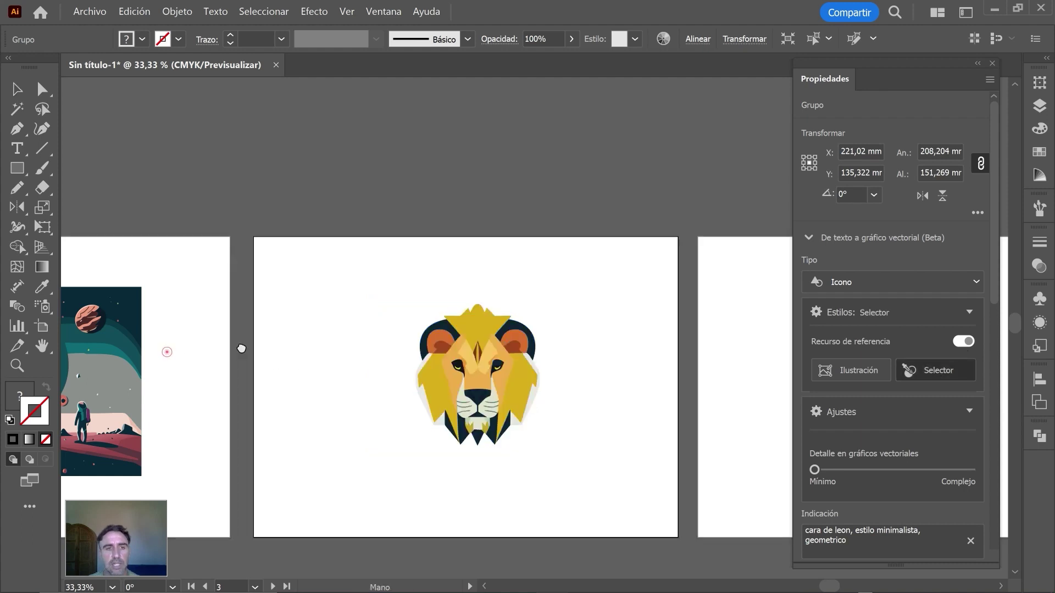
drag(221, 350, 423, 354)
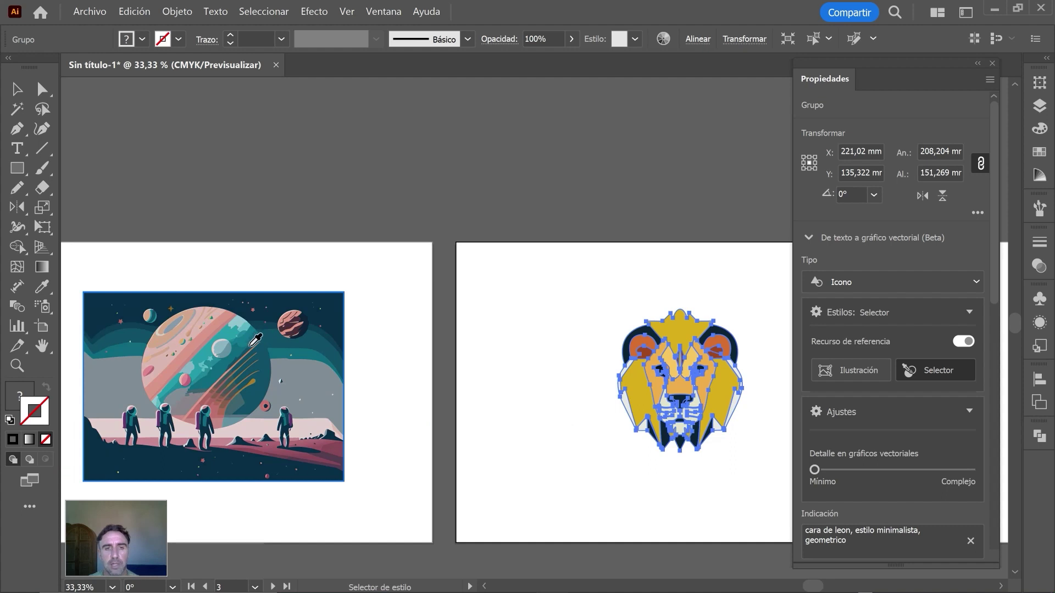
click(251, 346)
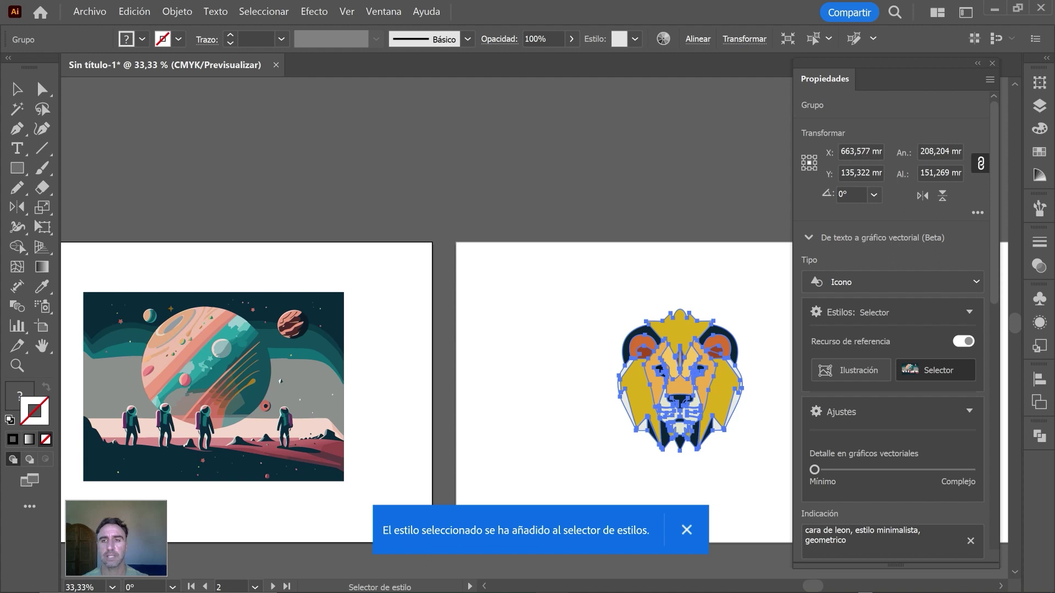
scroll(984, 429, down, 3)
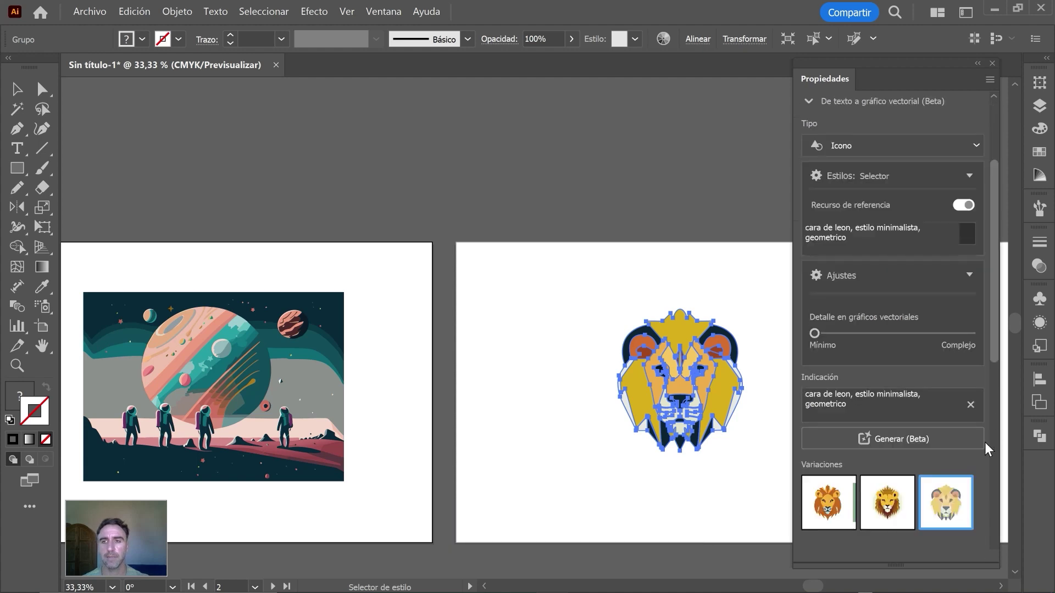
scroll(985, 441, down, 2)
scroll(984, 441, down, 3)
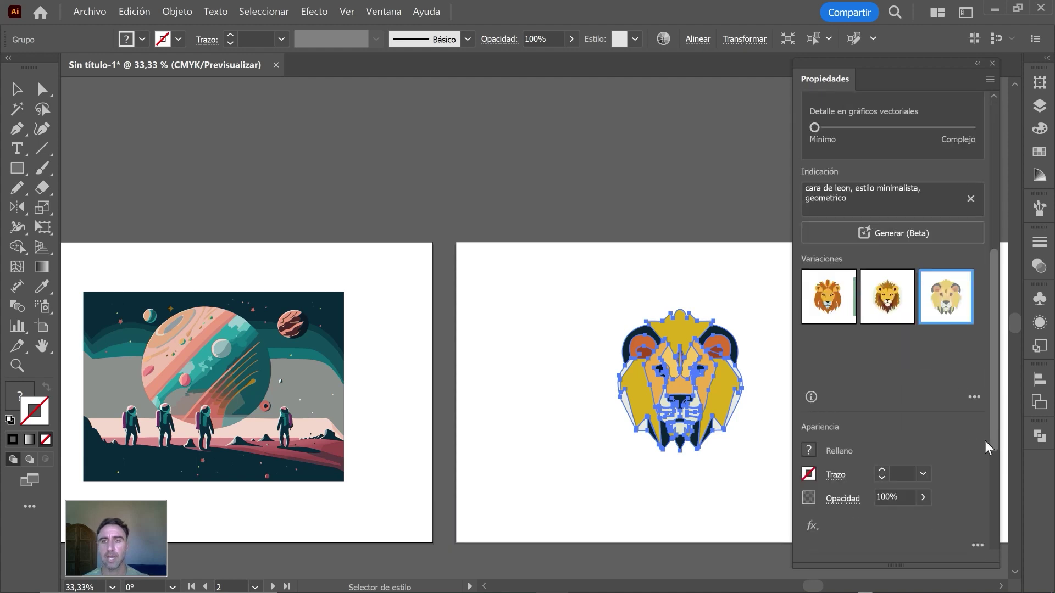
click(888, 233)
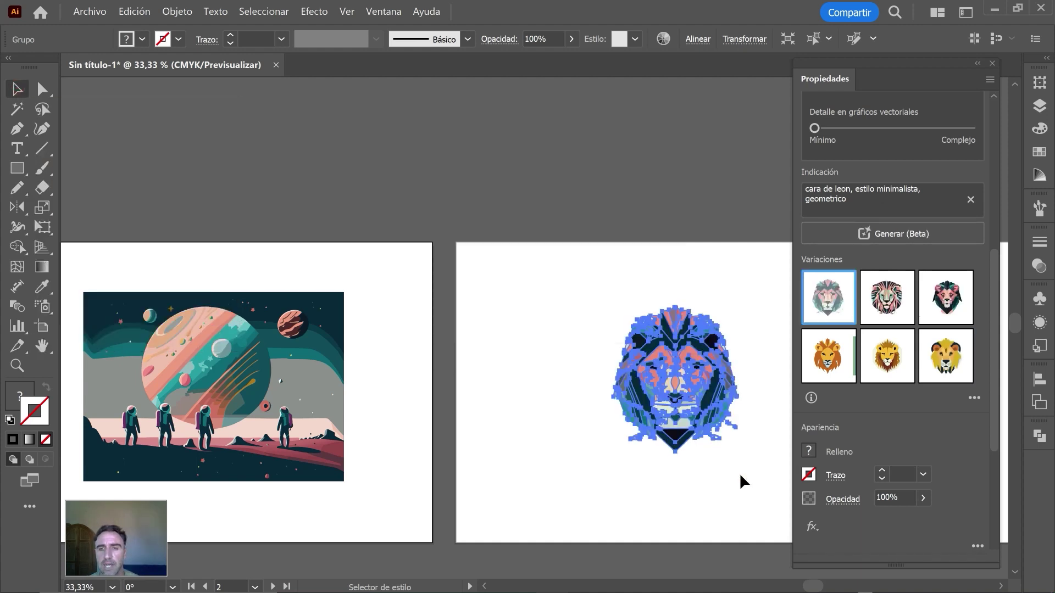
Step: Swap the lion icon for the striped pink, teal and navy variation, then deselect it
click(741, 475)
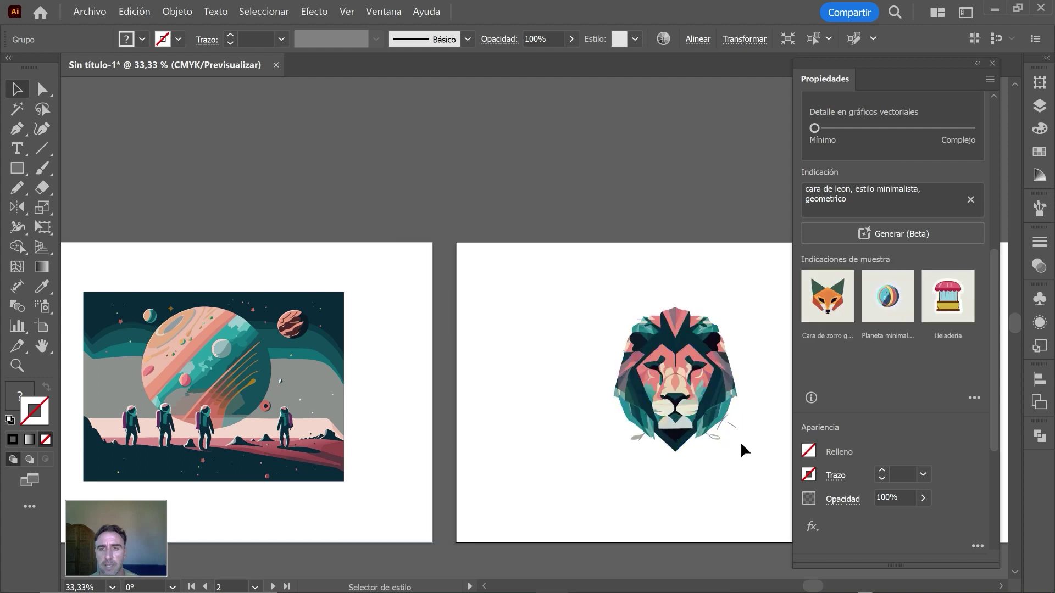
key(ctrl+plus)
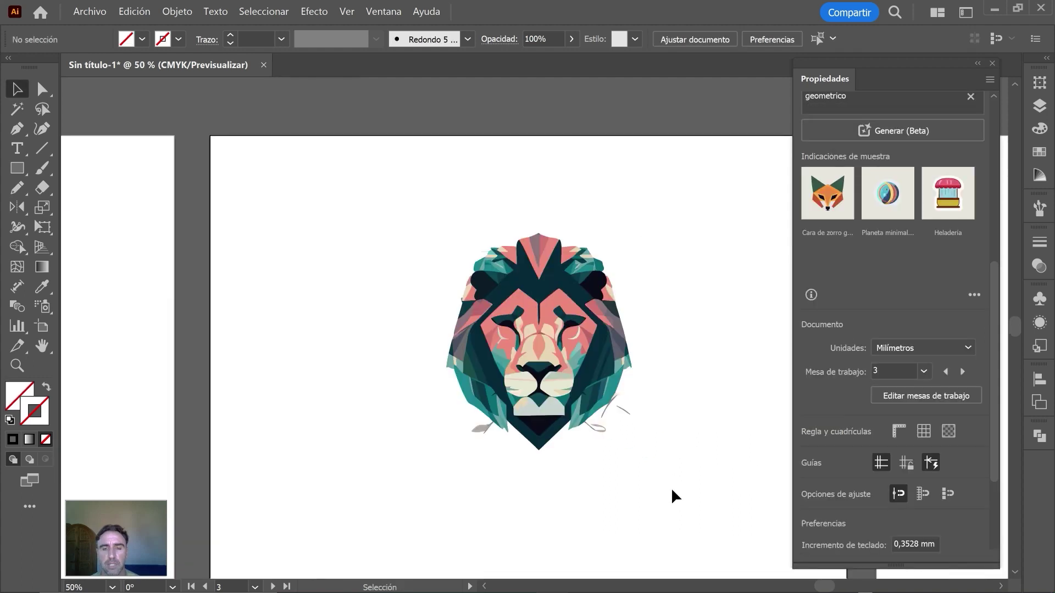
click(594, 378)
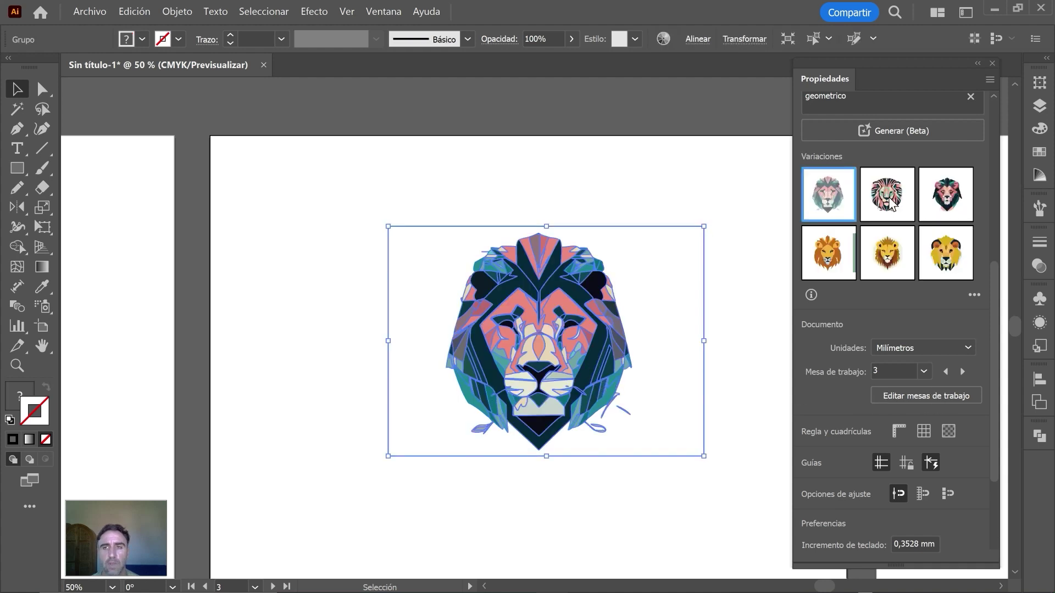
click(890, 200)
click(725, 343)
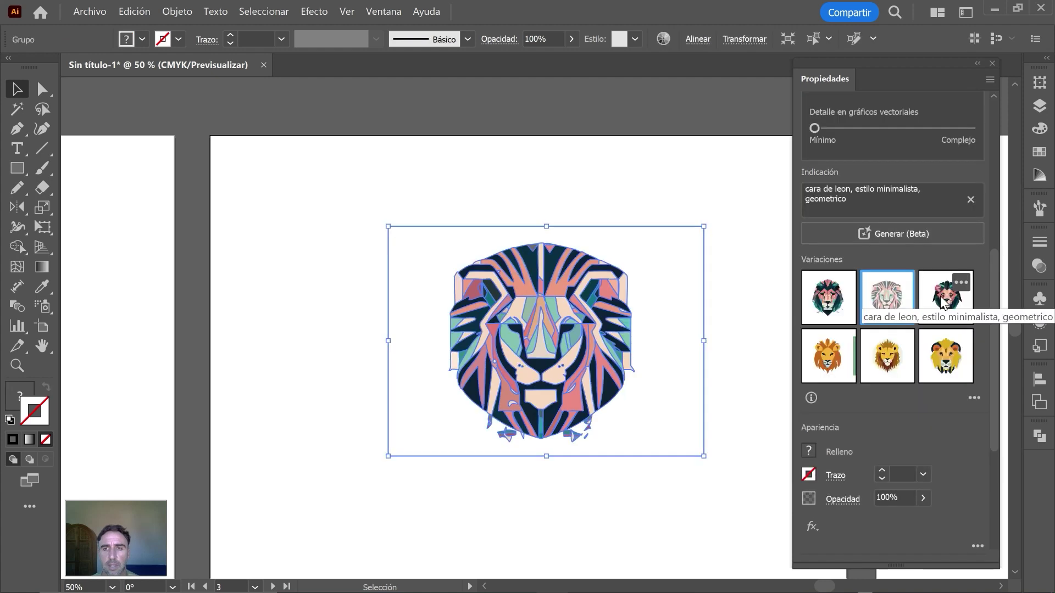
click(941, 299)
click(734, 333)
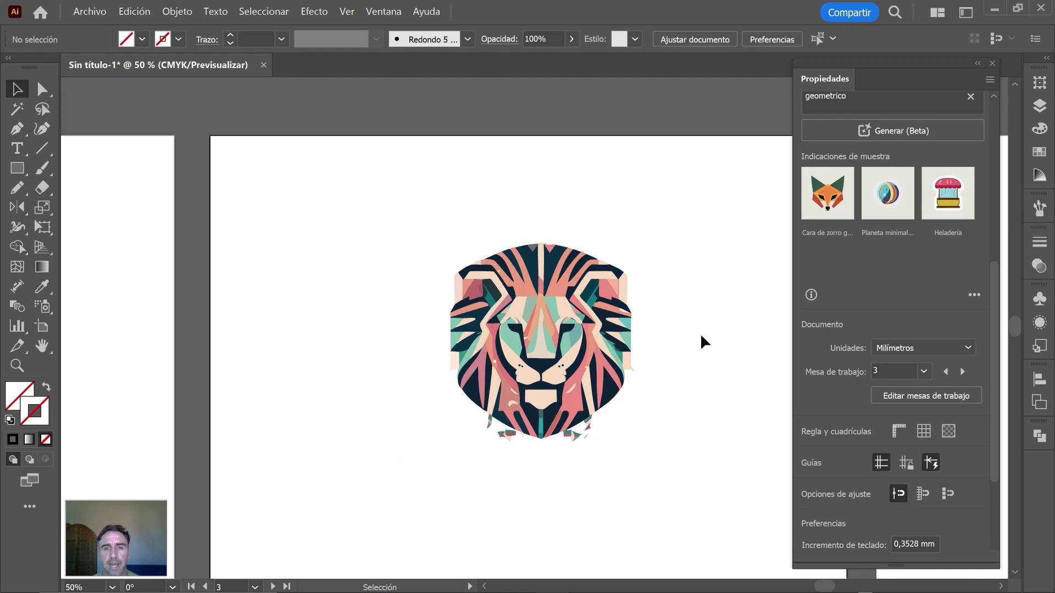
key(c)
Step: Zoom out and pan right until the blank artboard beside the lion is visible
key(plus)
key(ctrl+minus)
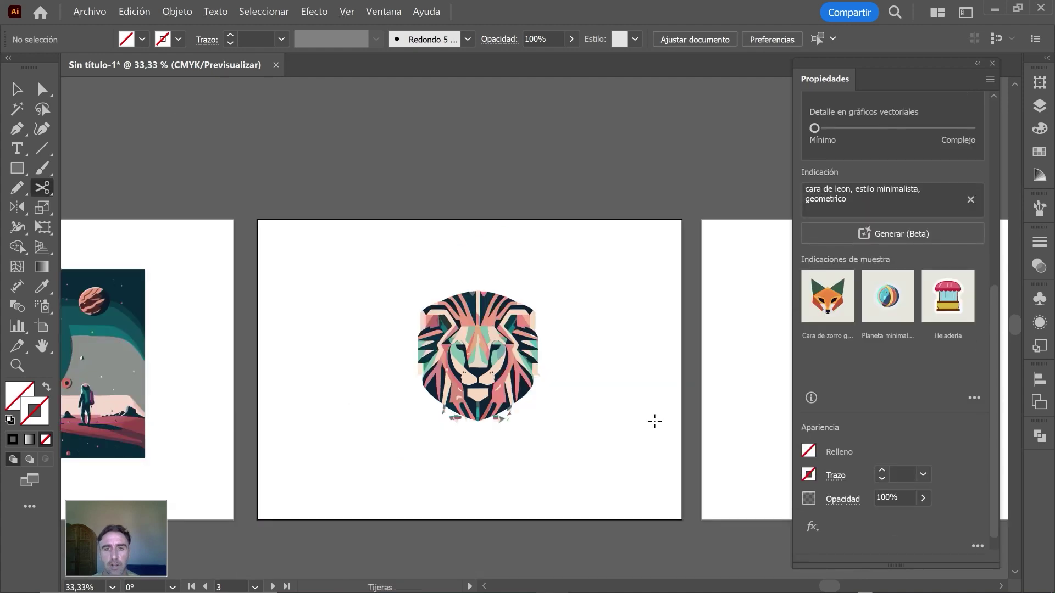
key(v)
drag(548, 422, 199, 409)
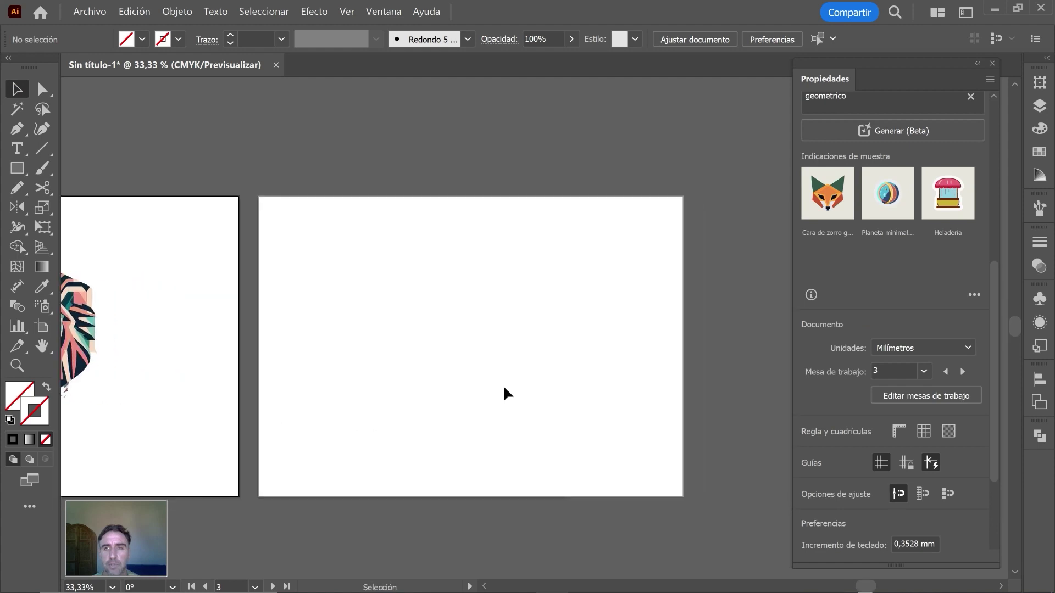
drag(996, 248, 997, 118)
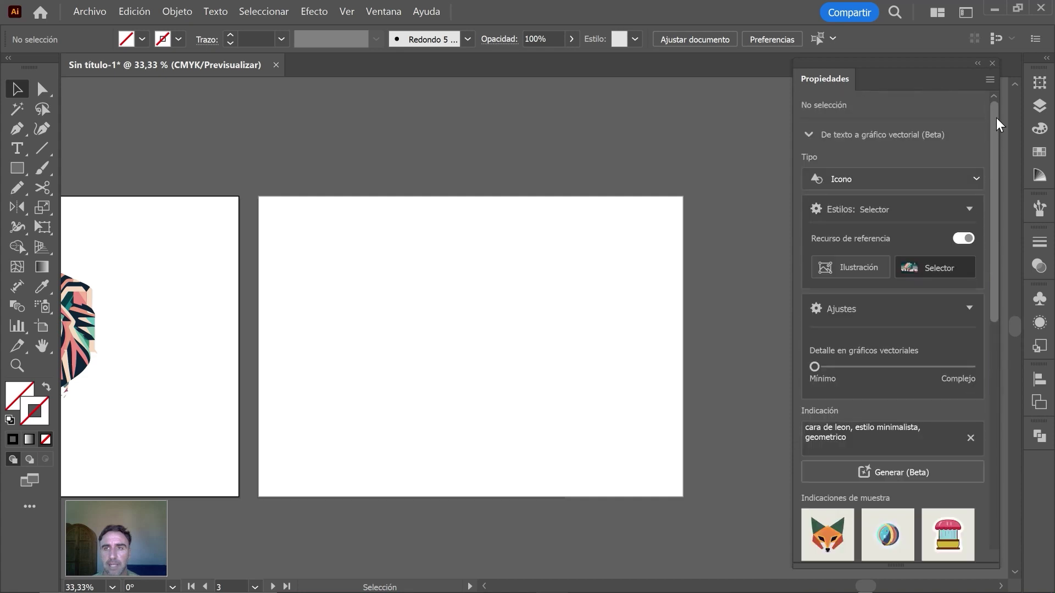
Step: Set the text-to-vector type to Motivo with the colour limit left on Automático
click(963, 180)
click(855, 282)
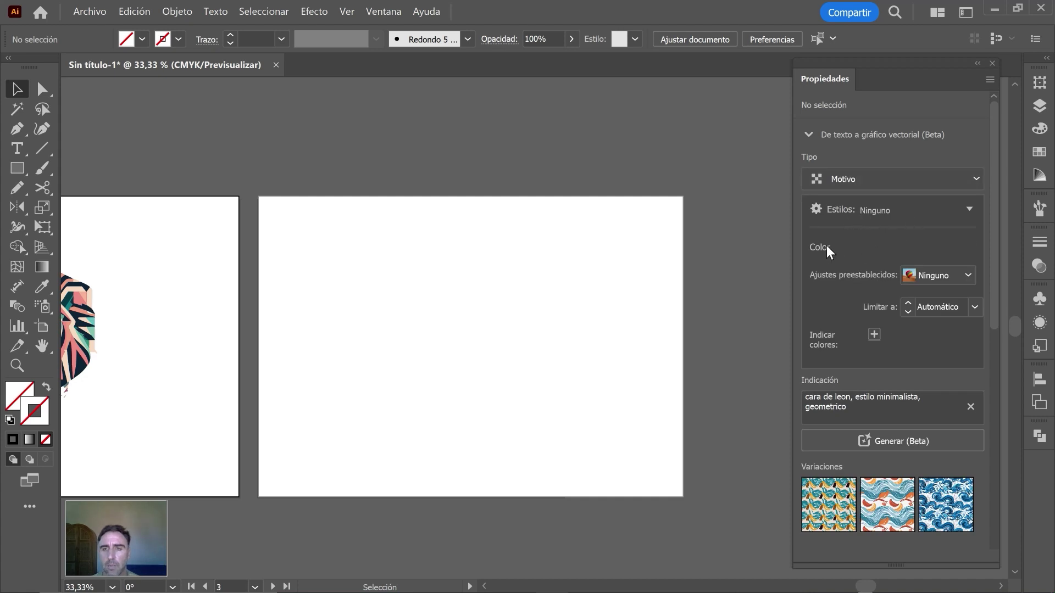
click(969, 273)
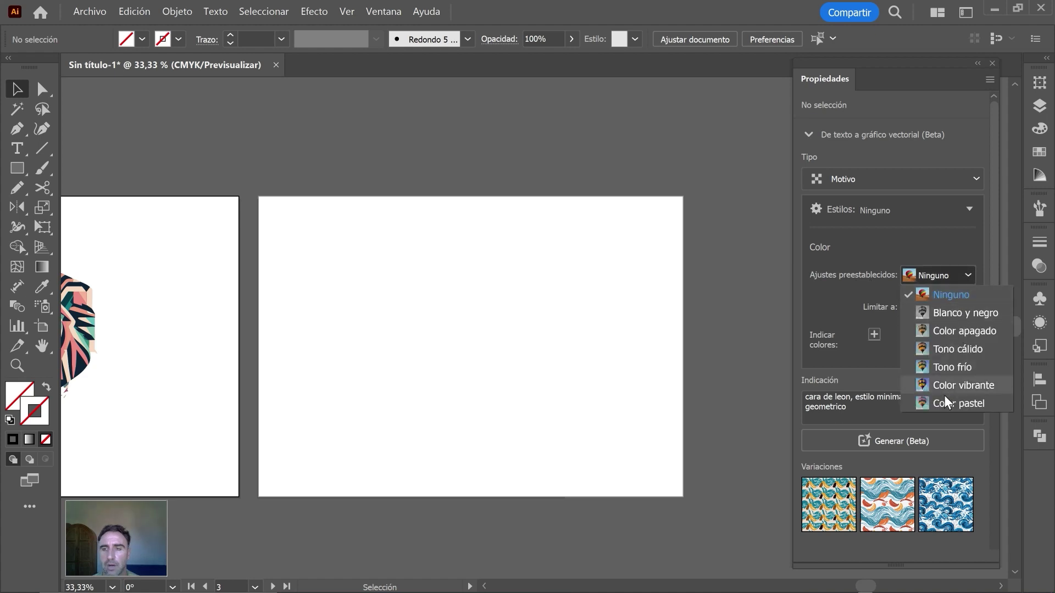
click(969, 274)
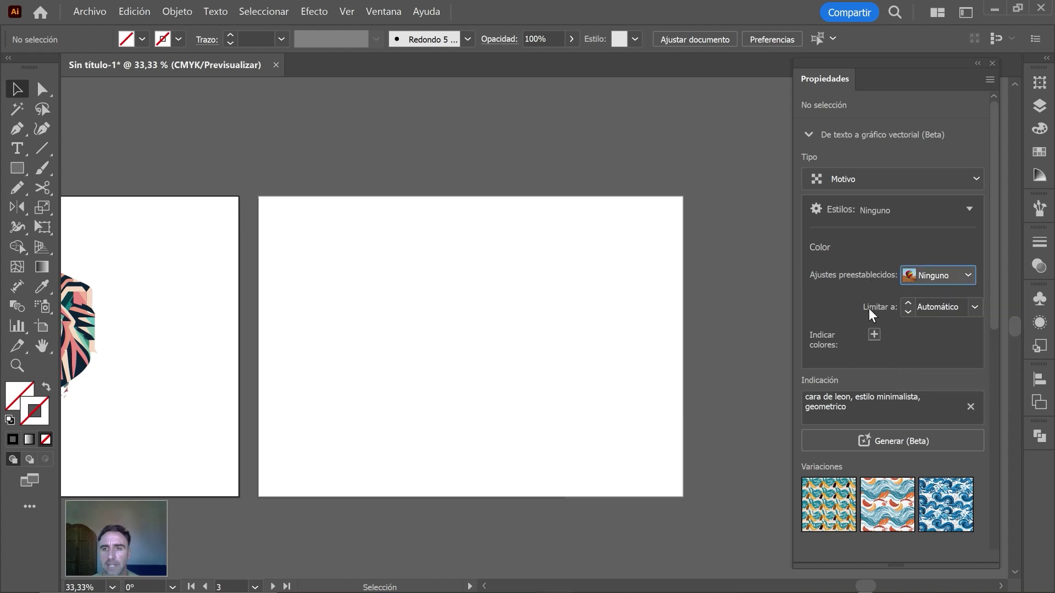
click(973, 308)
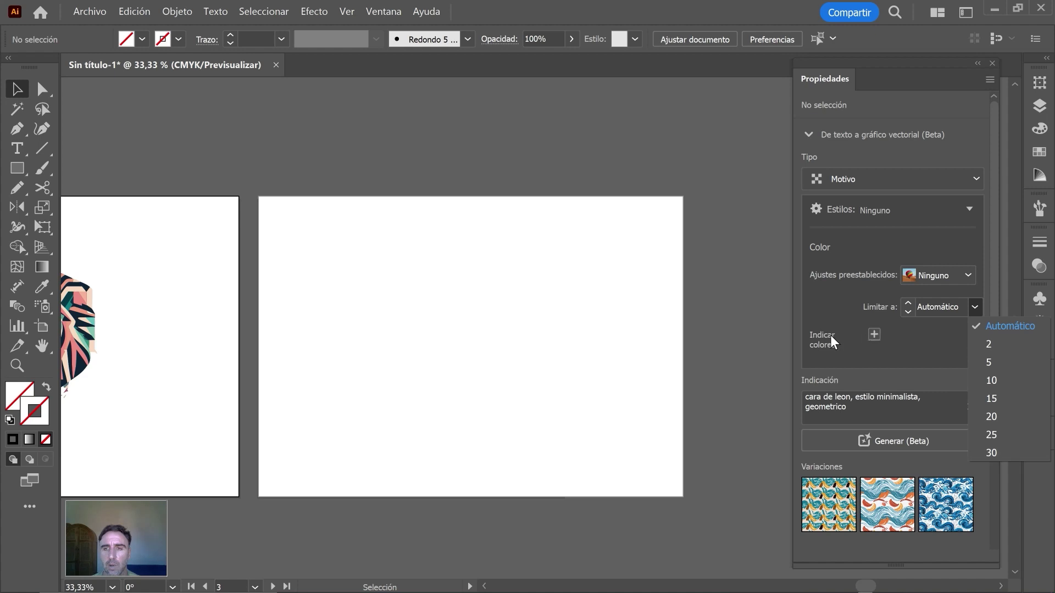
click(975, 305)
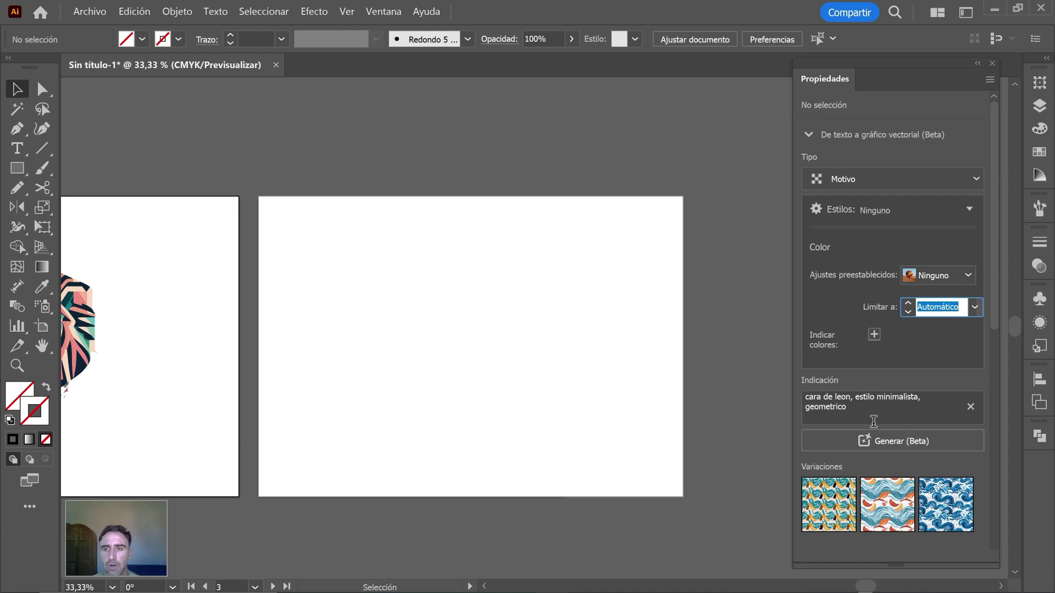
mouse_move(829, 504)
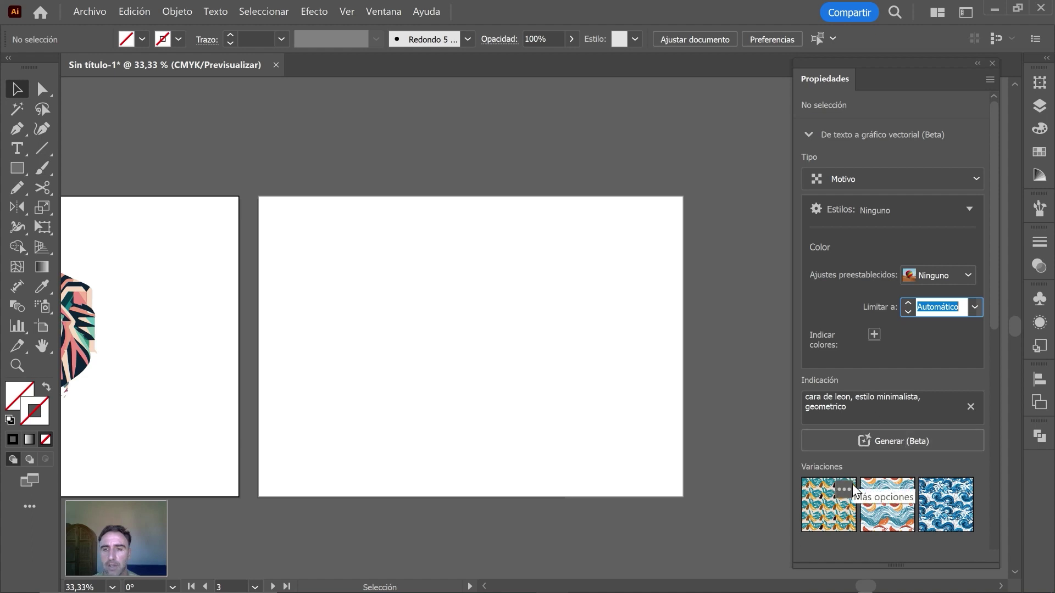
scroll(852, 483, down, 3)
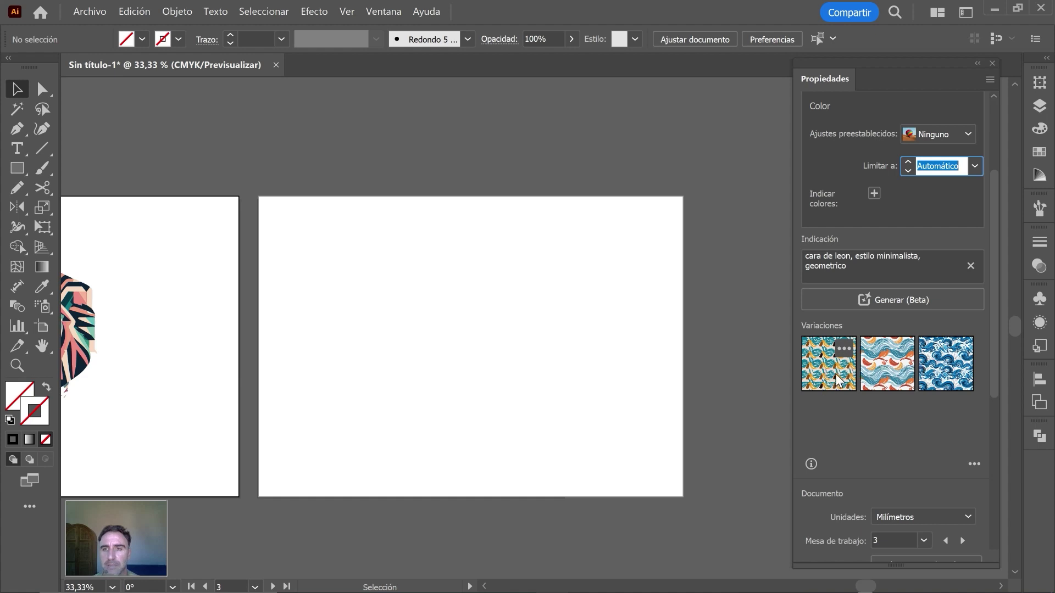
Step: Enter prompt 'cenefa, estilo griego, musas, columnas, vasijas, frontones', activate artboard 04, and generate
click(857, 267)
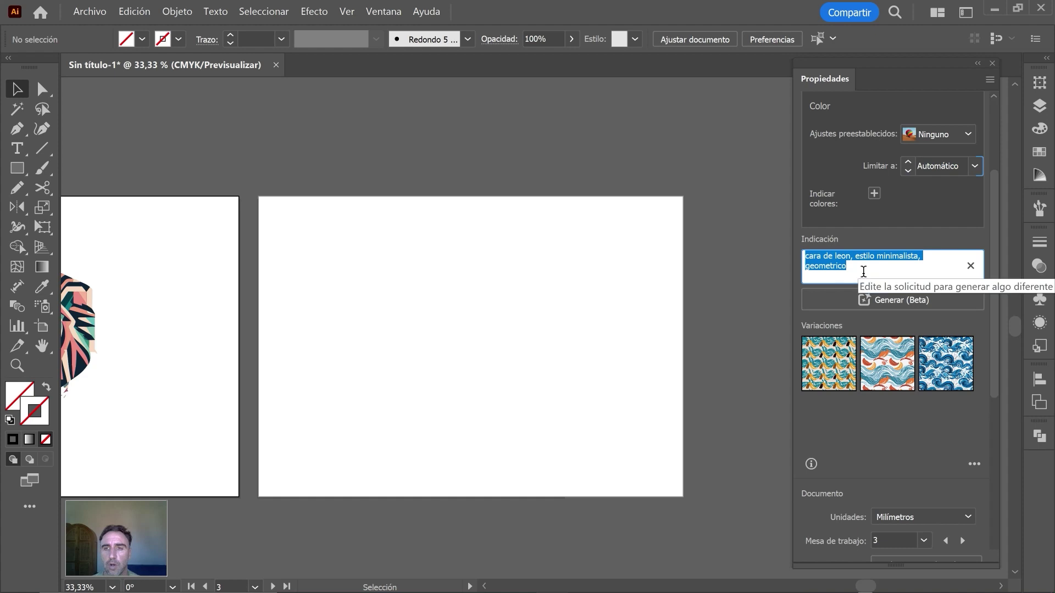
text(cenefa)
text(ilo greigo,)
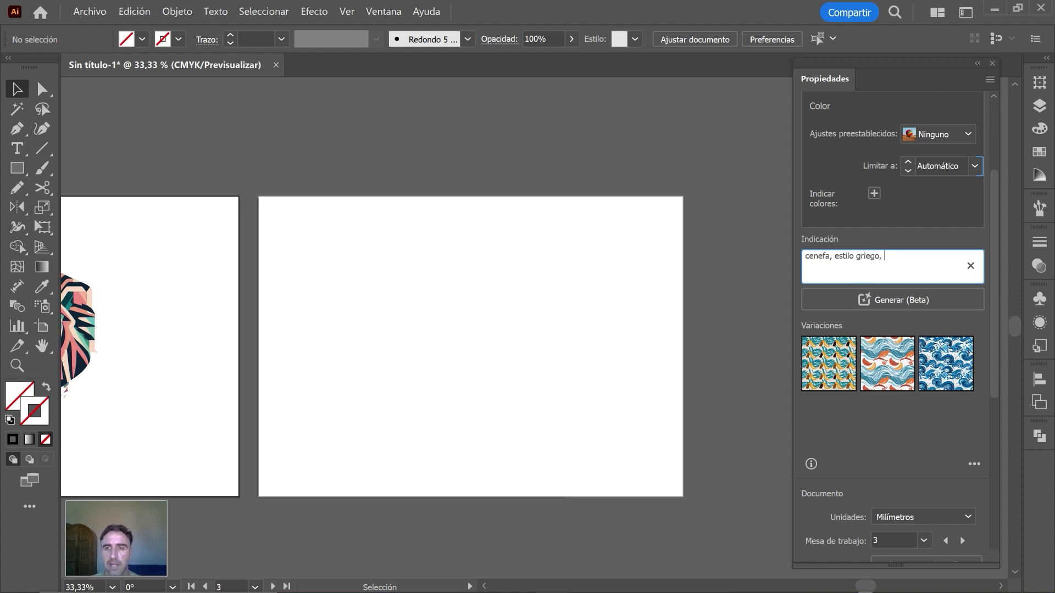
text(musas)
text(, columnas)
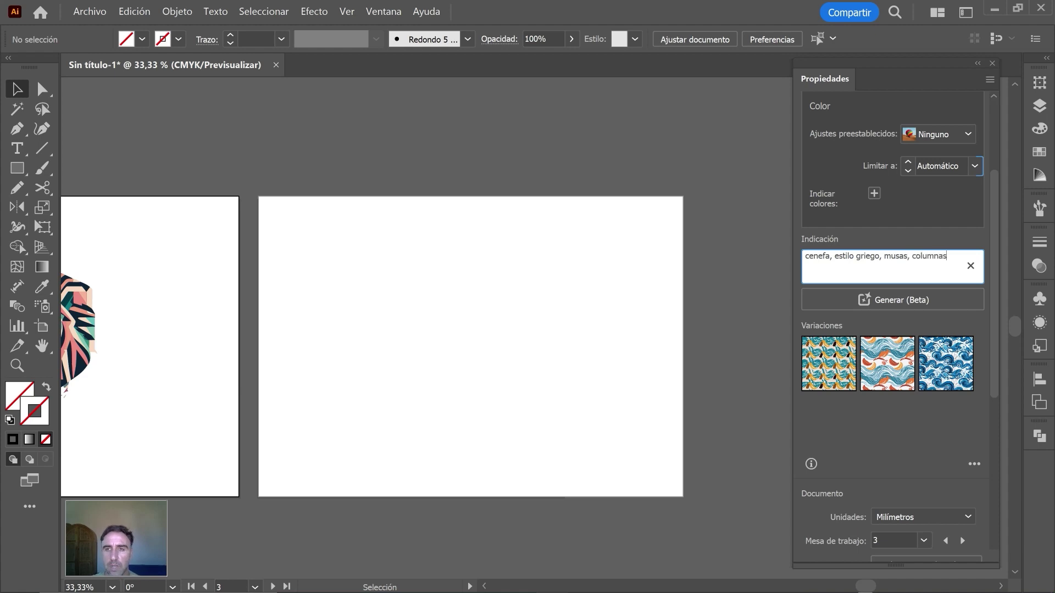
text(asijas, frontones)
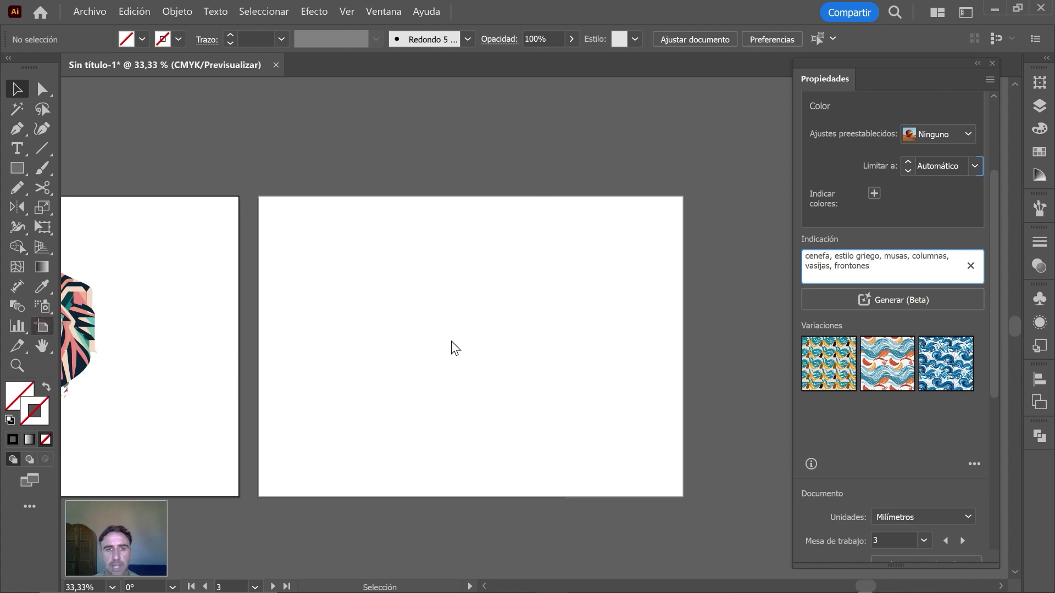
click(407, 356)
key(Escape)
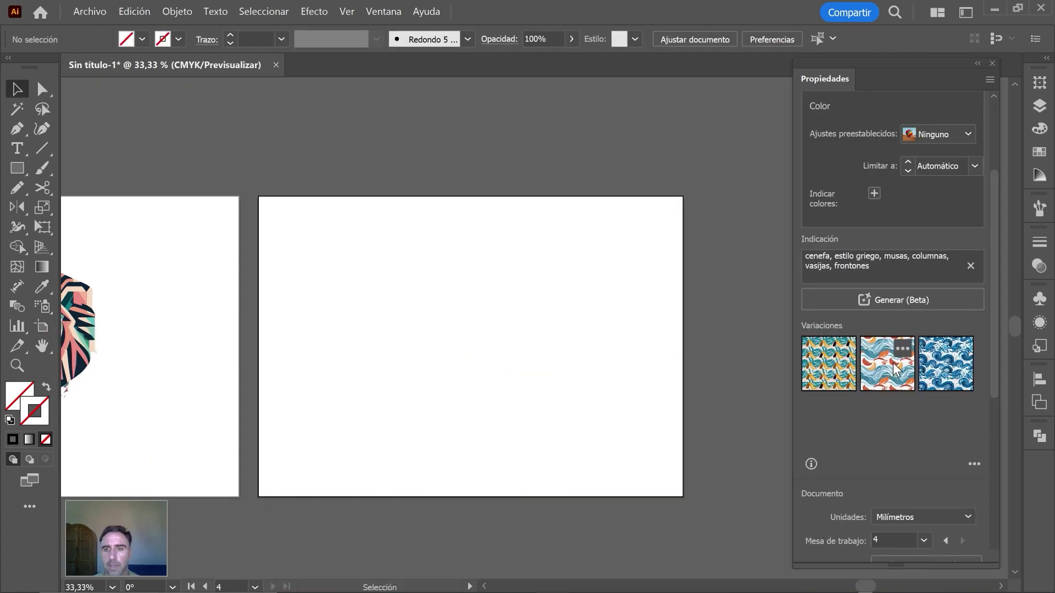
click(900, 298)
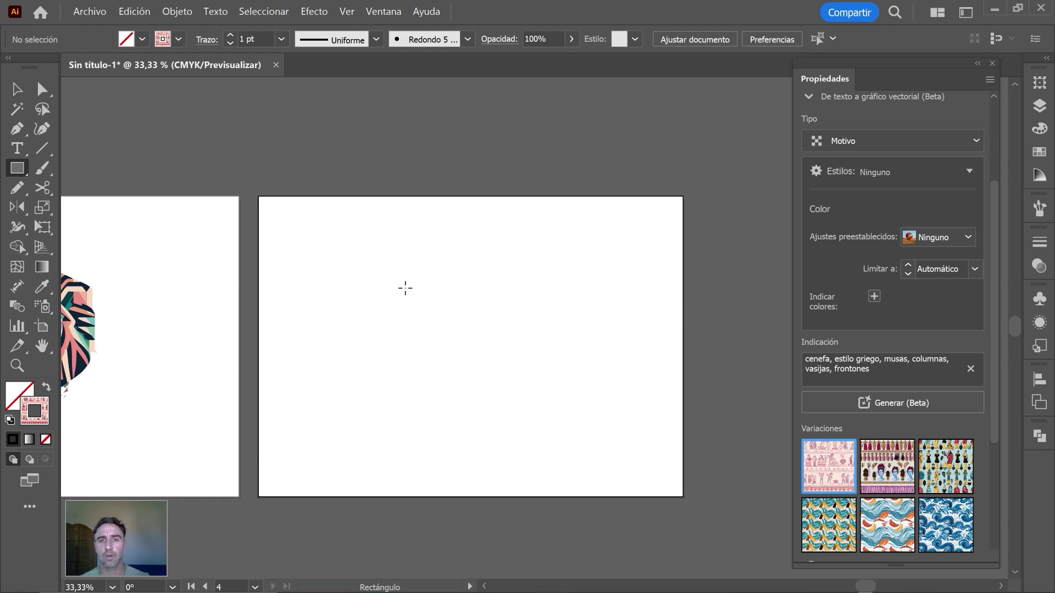
Step: Draw a rectangle on the fourth artboard and fill it with the pink Greek frieze pattern
drag(336, 270, 587, 435)
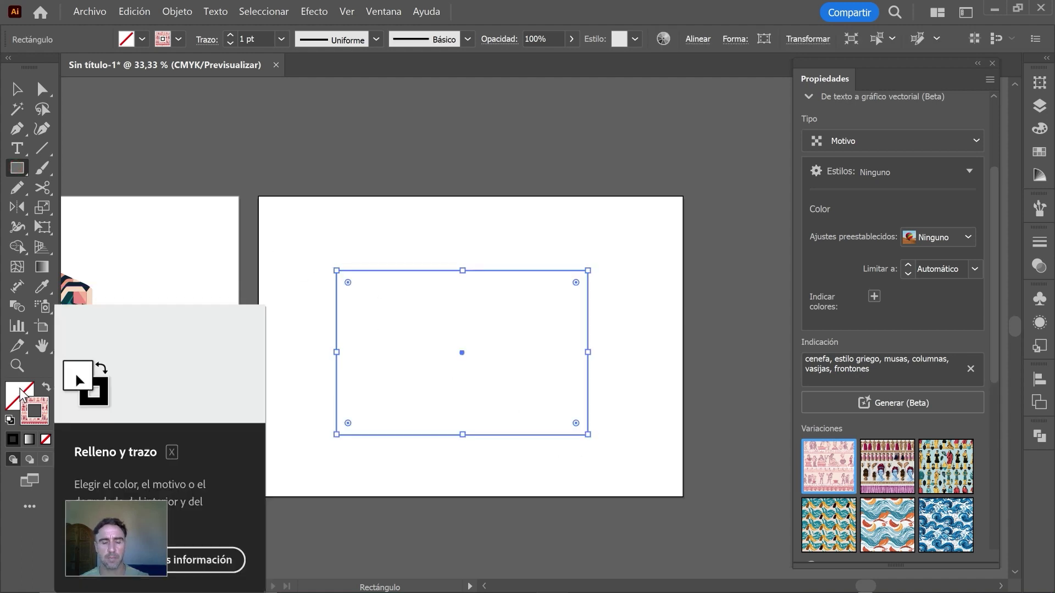
click(823, 470)
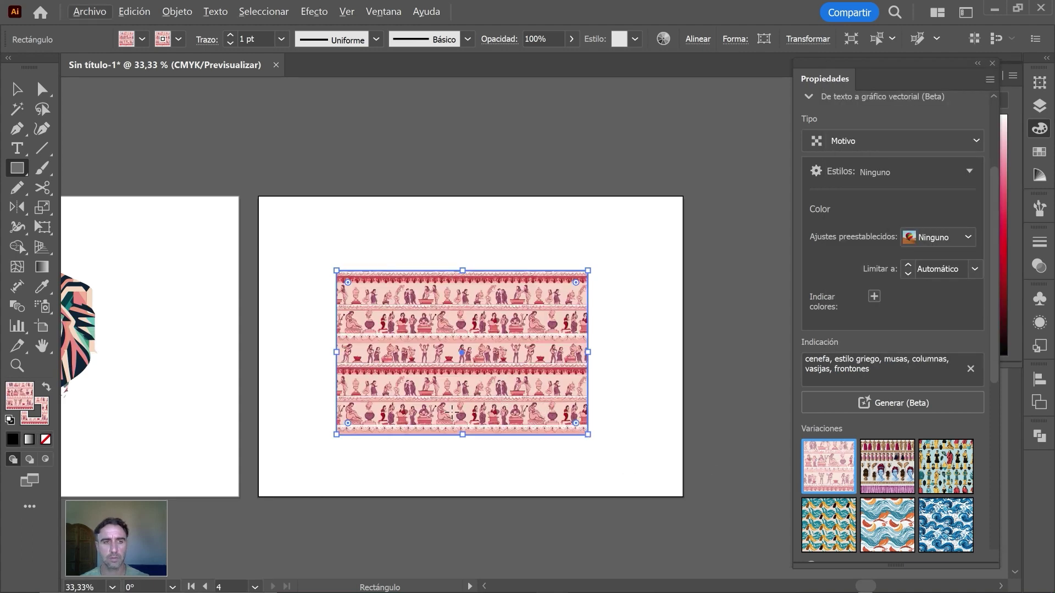
scroll(449, 408, up, 1)
scroll(450, 408, up, 1)
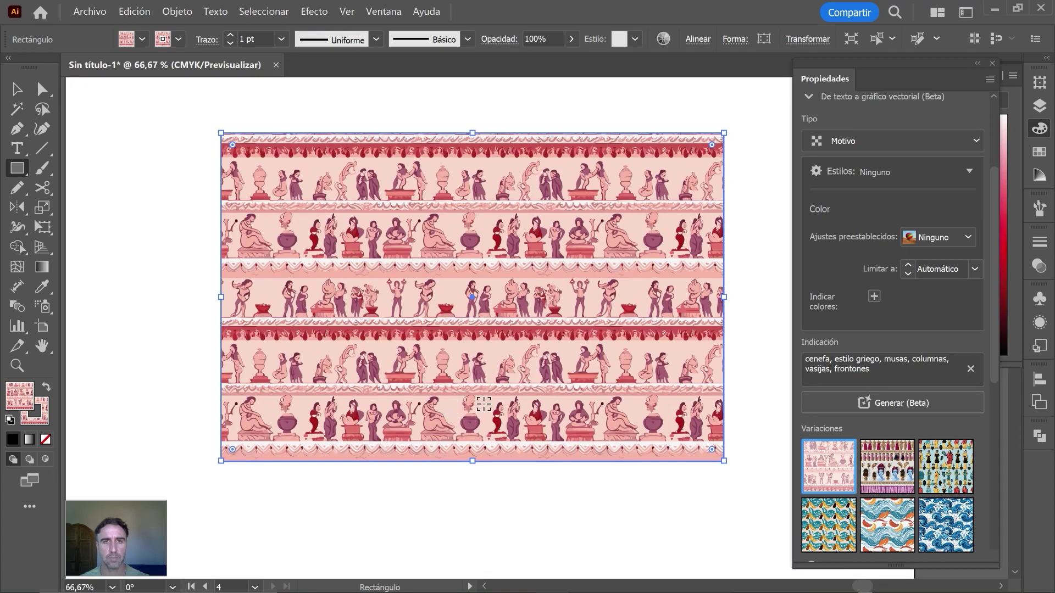
scroll(523, 392, up, 1)
scroll(395, 395, down, 1)
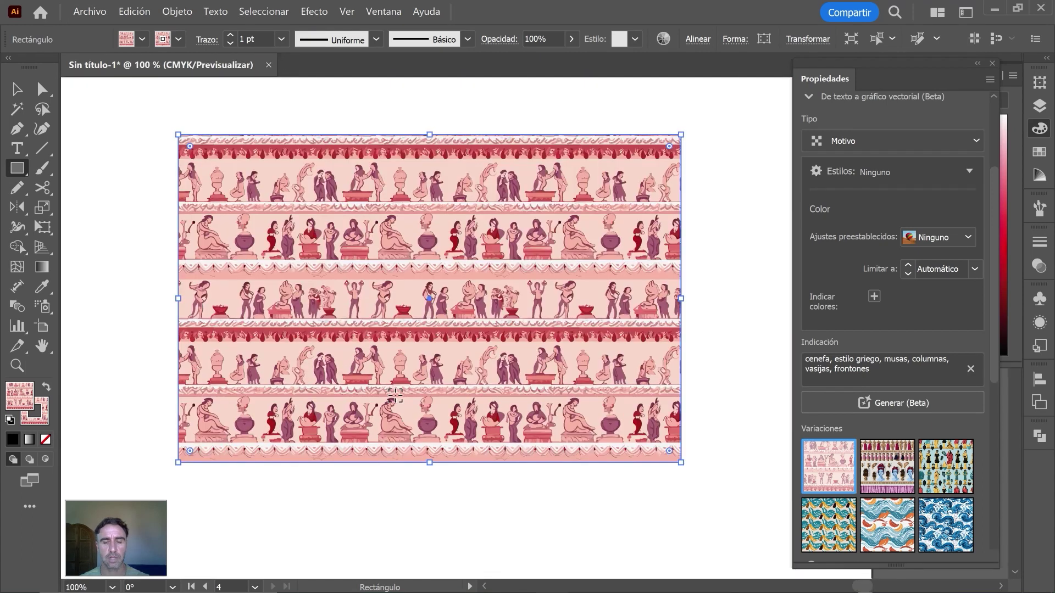
Step: Set the rectangle's stroke to None, keeping the fill in front
click(41, 419)
click(45, 439)
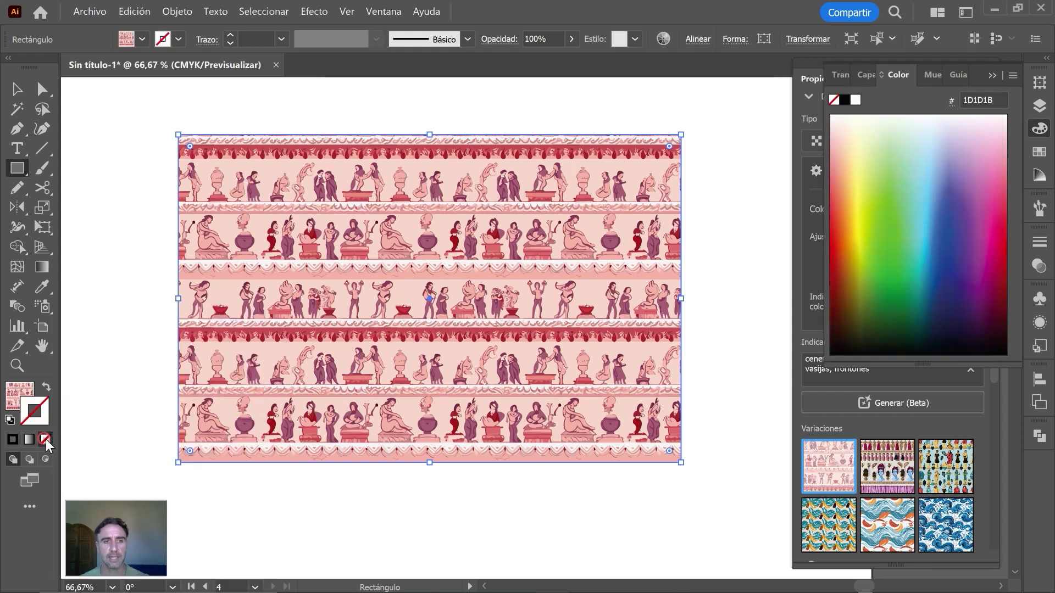
click(25, 393)
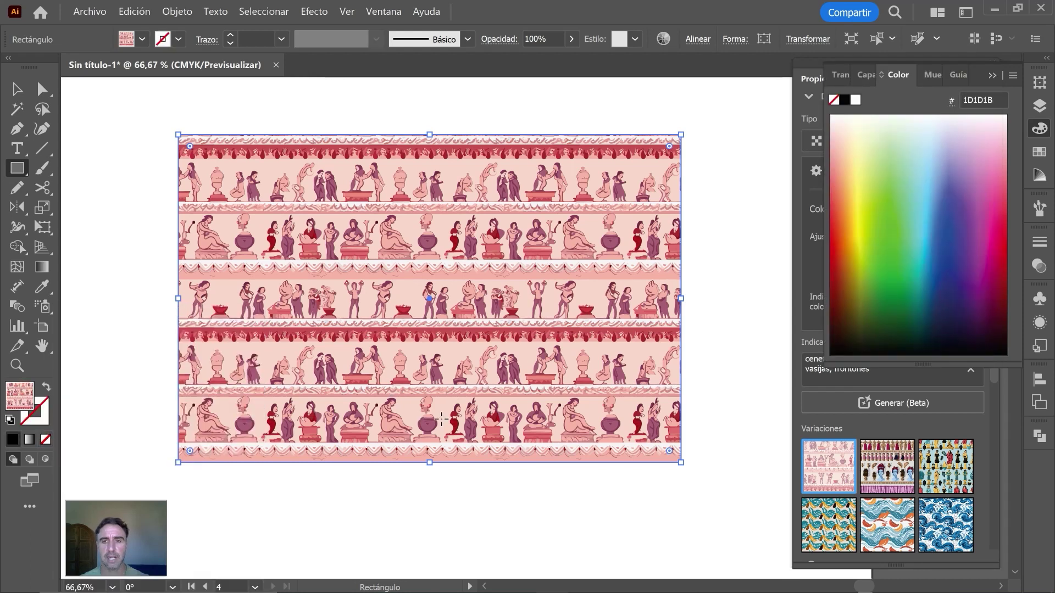
Step: Try the other five pattern variations, including the waves, then go back to the pink Greek frieze
click(884, 470)
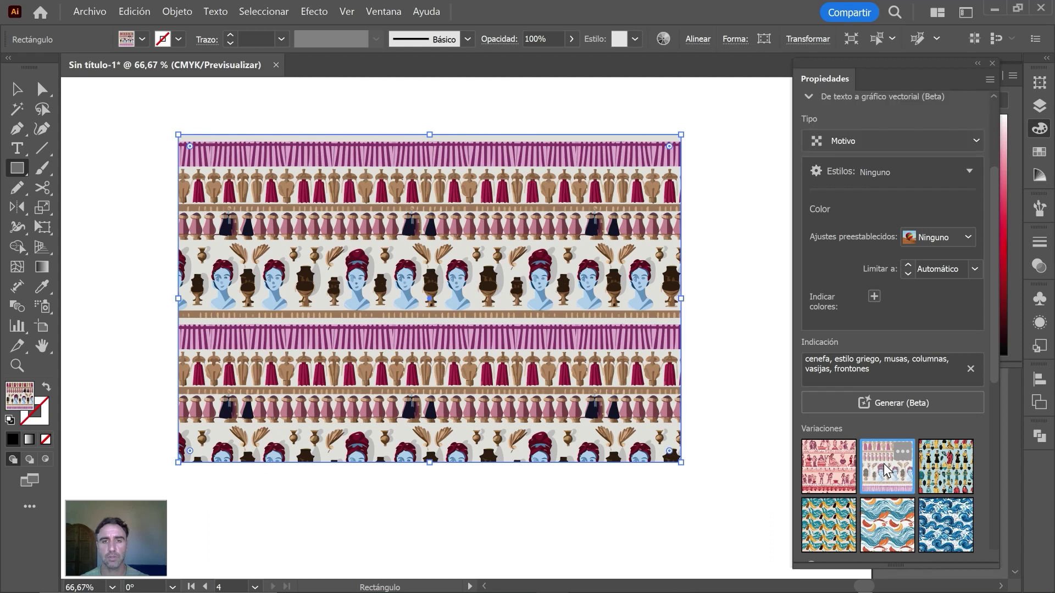
mouse_move(945, 467)
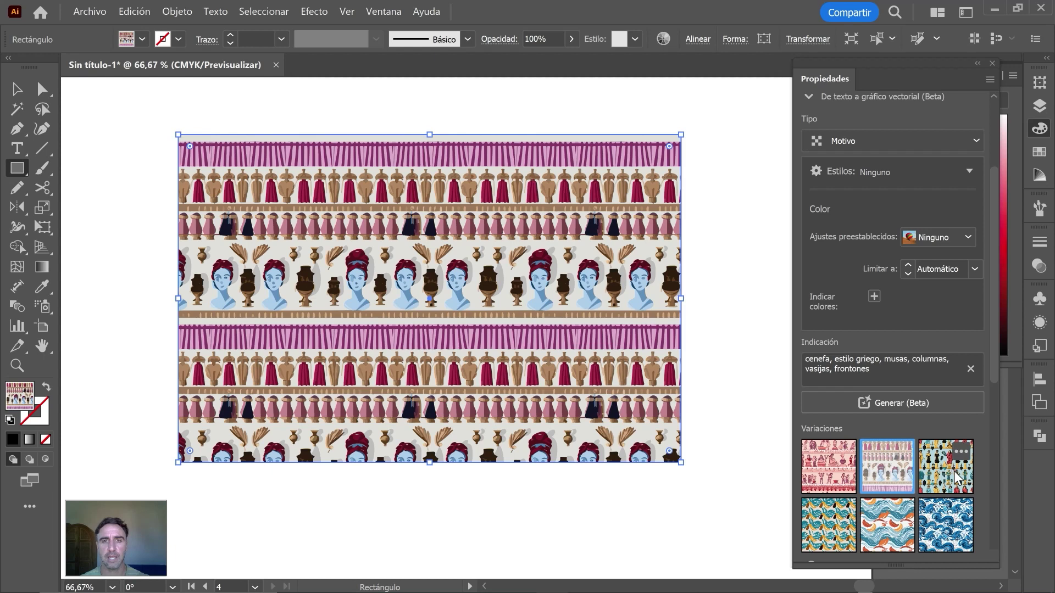
click(955, 477)
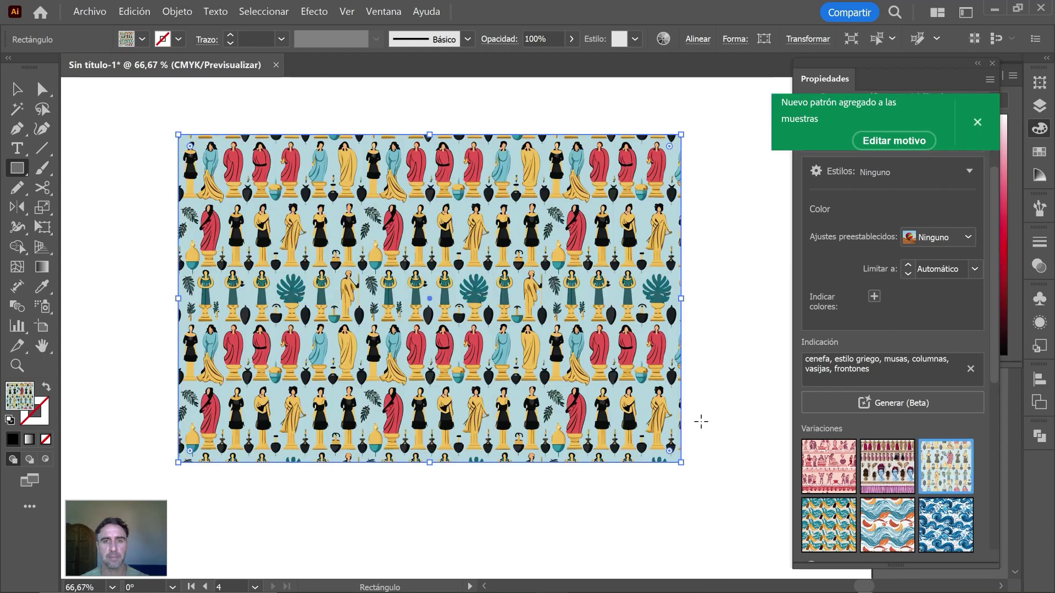
mouse_move(829, 524)
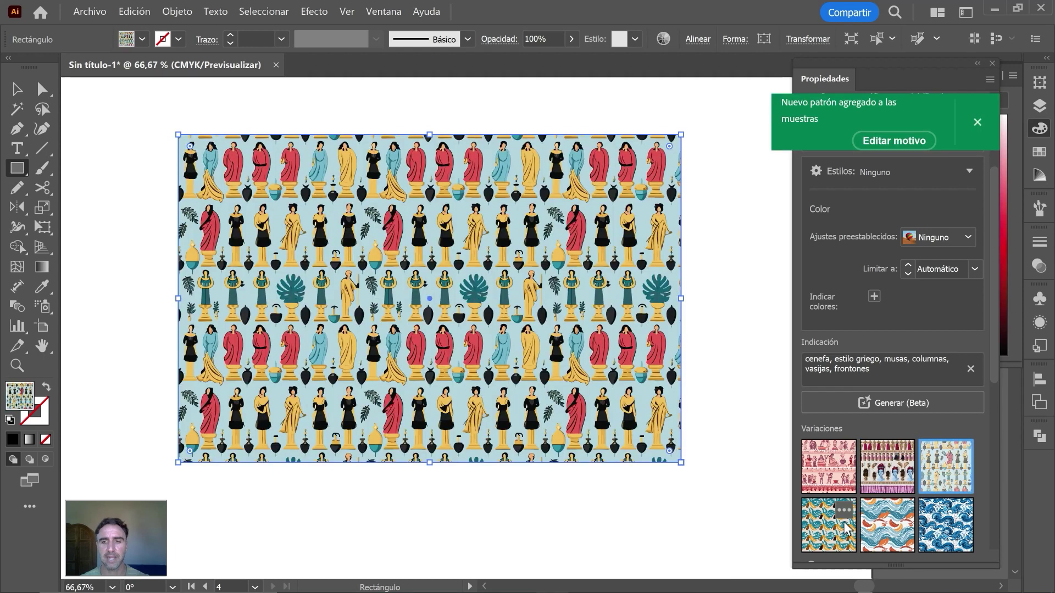
click(831, 532)
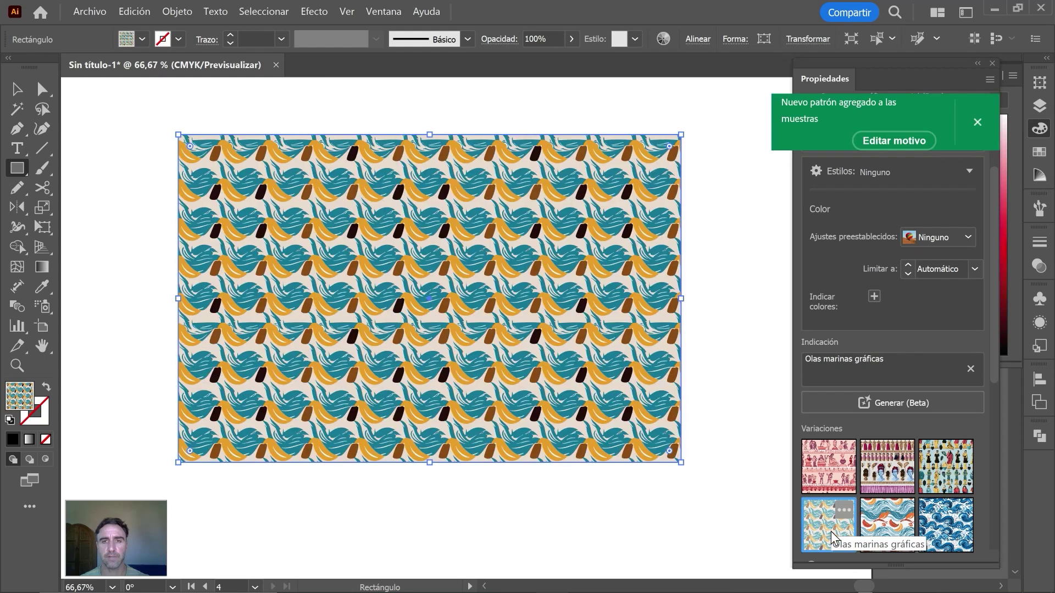
click(882, 535)
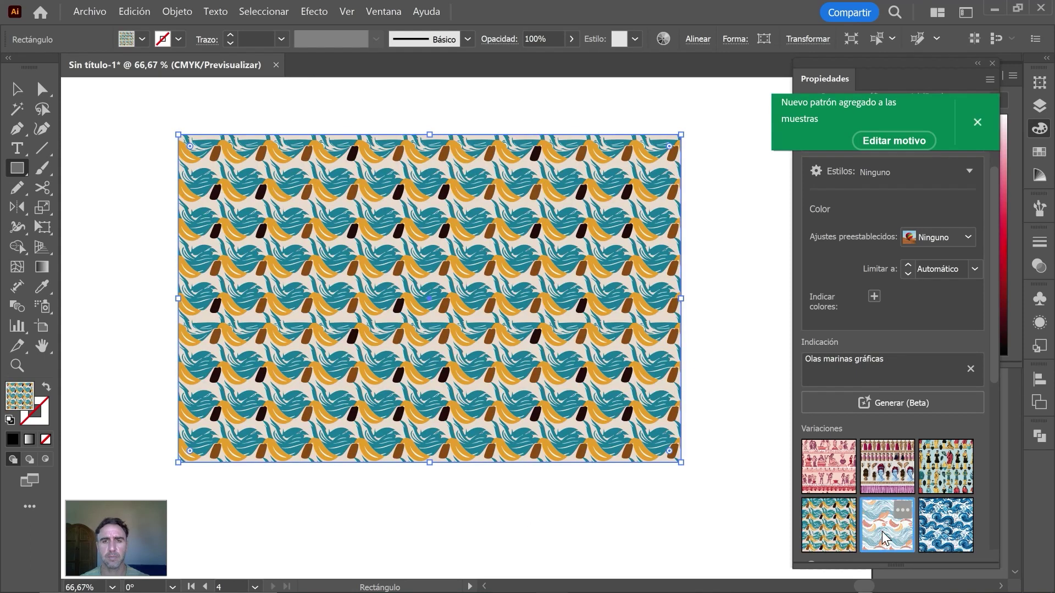
click(945, 527)
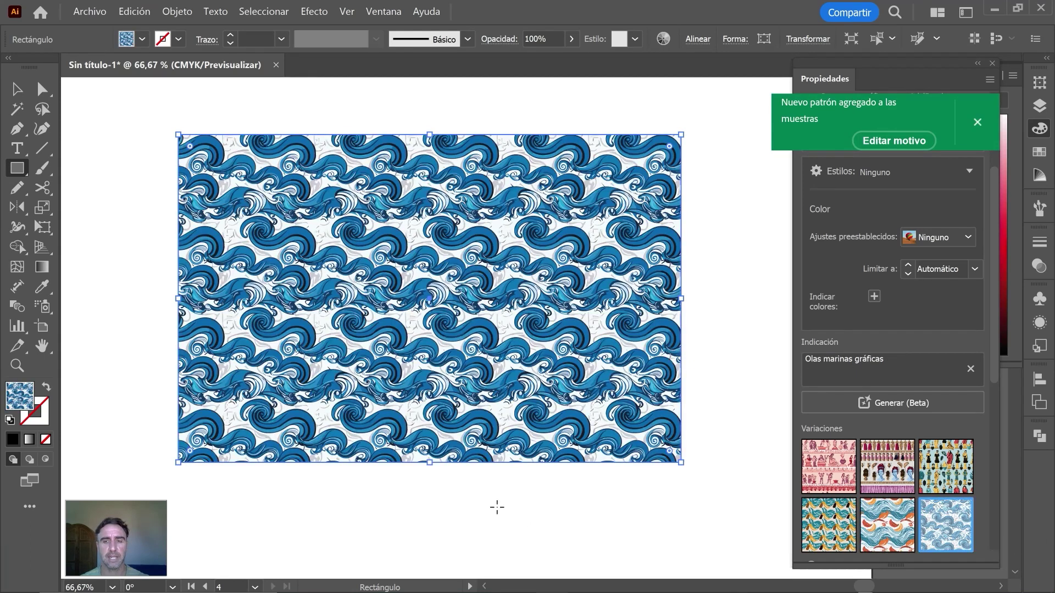
click(820, 471)
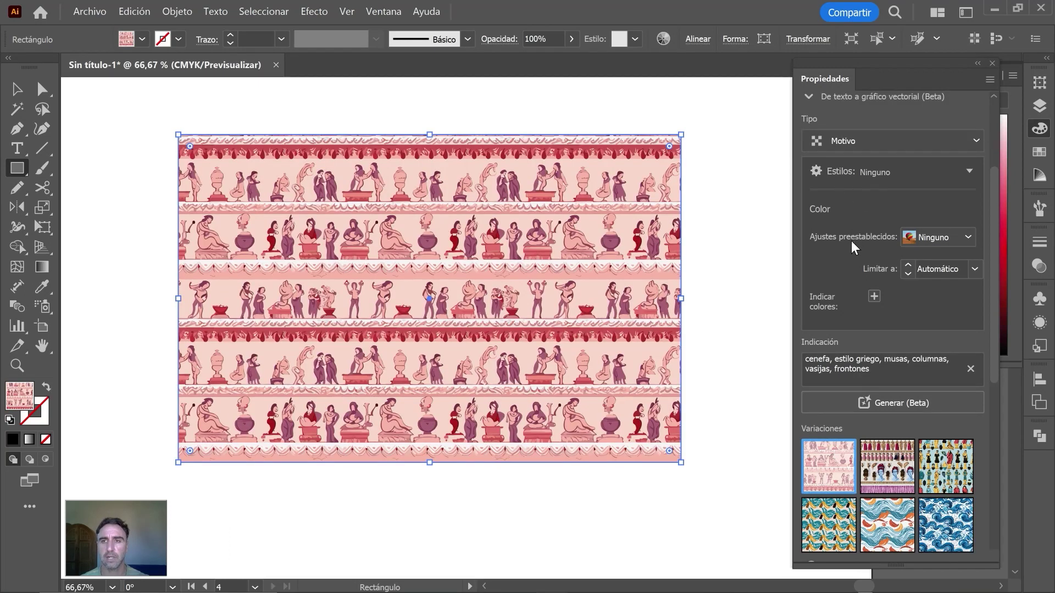
click(962, 236)
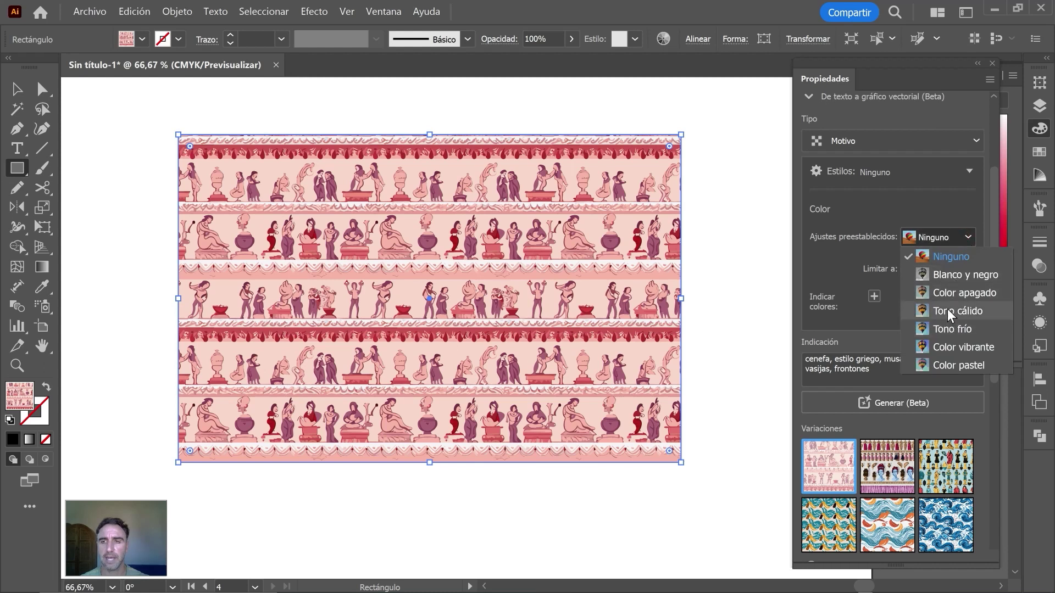
Step: Regenerate with the Tono frío preset, a limit of 2 colours, and light and dark blue
click(948, 328)
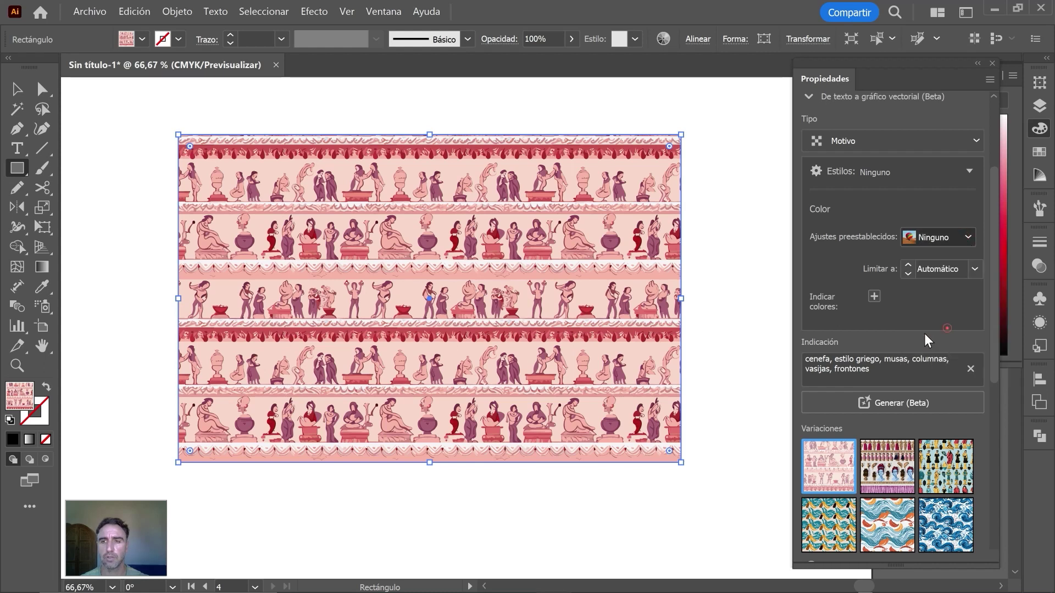
click(974, 269)
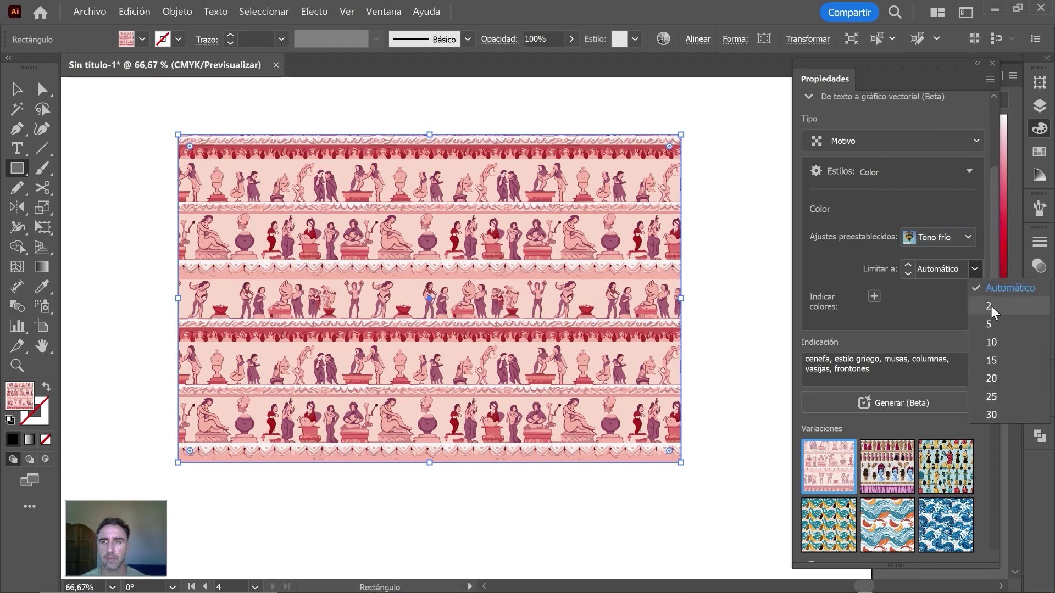
click(991, 306)
click(874, 296)
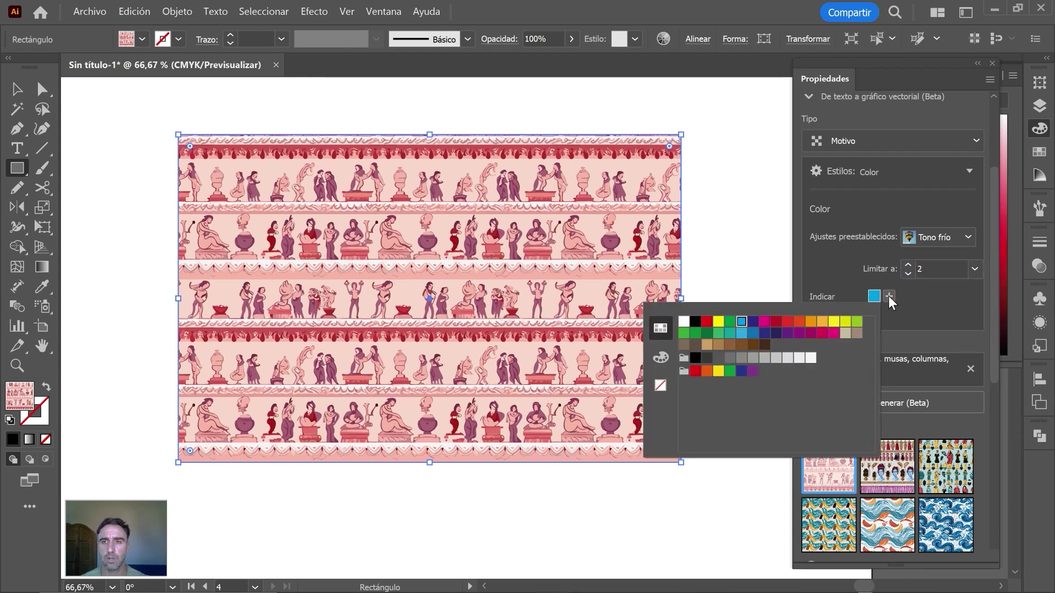
click(888, 296)
click(889, 297)
click(780, 333)
click(918, 308)
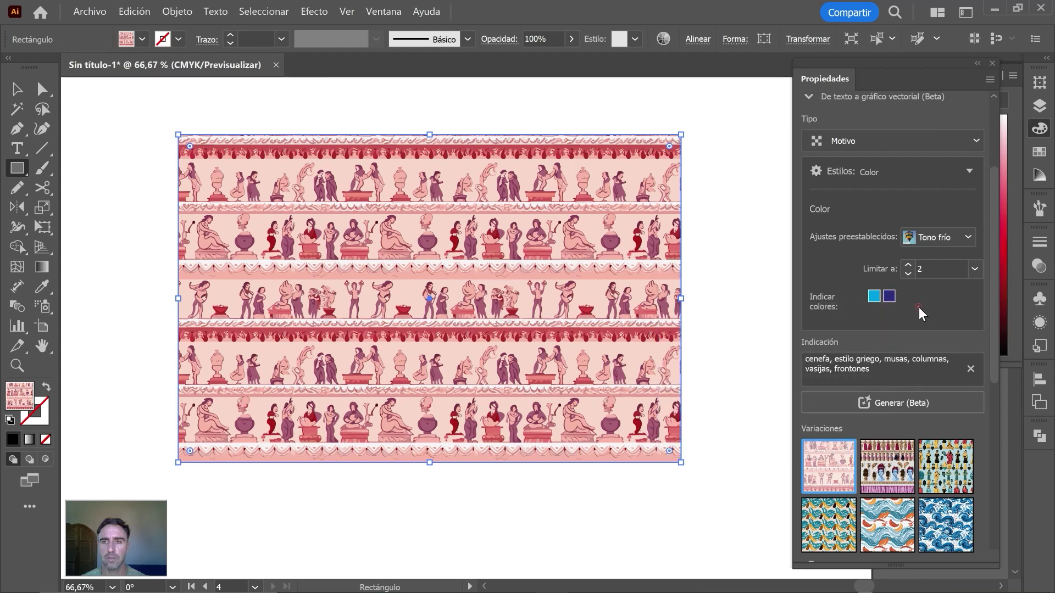
click(891, 412)
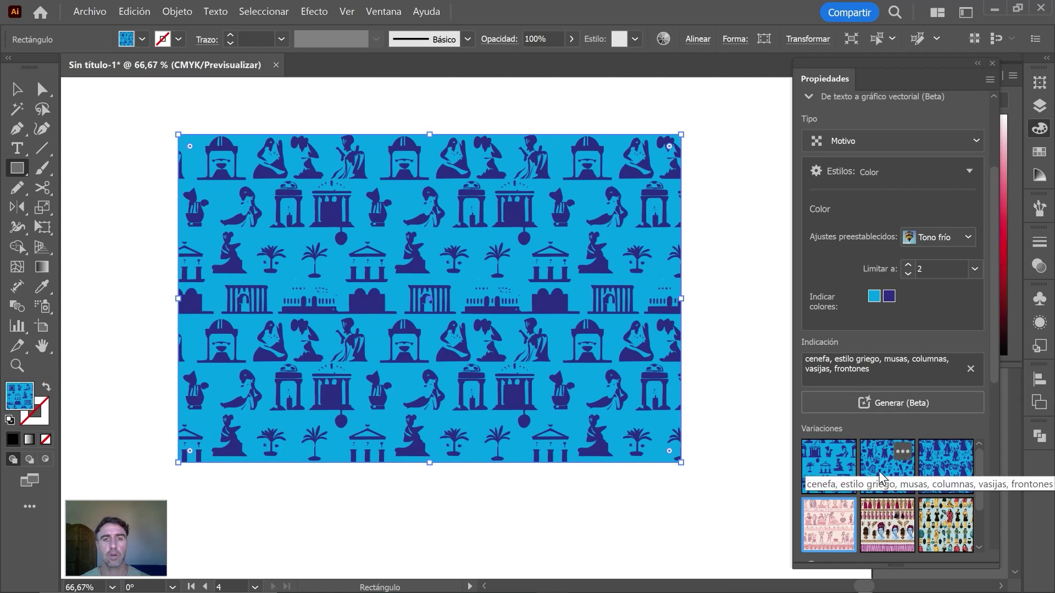
Step: Try the second blue variation, then fill the rectangle with the third, Greek-figures one
click(880, 466)
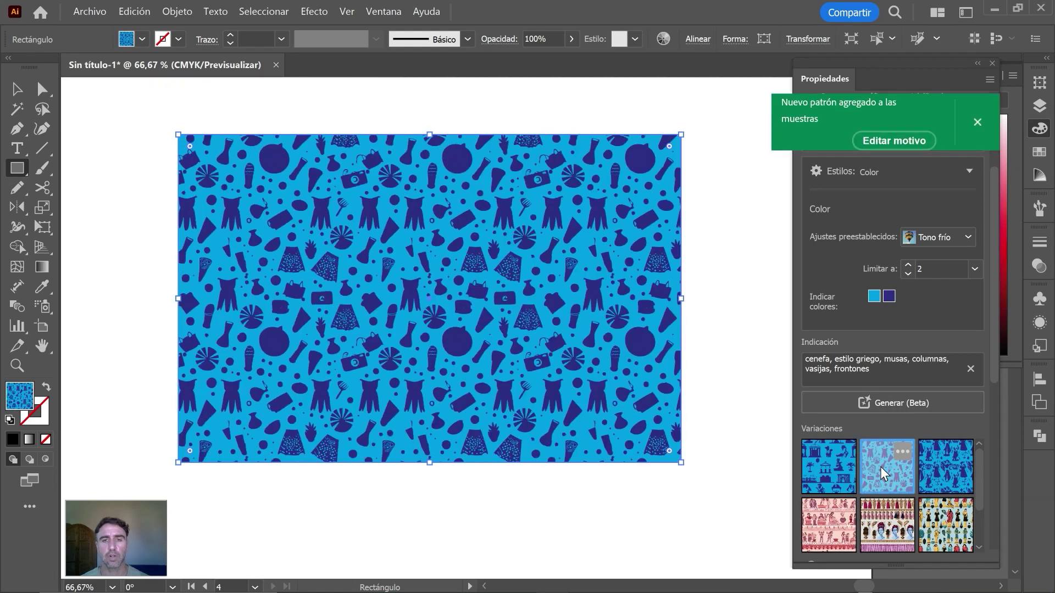
click(930, 466)
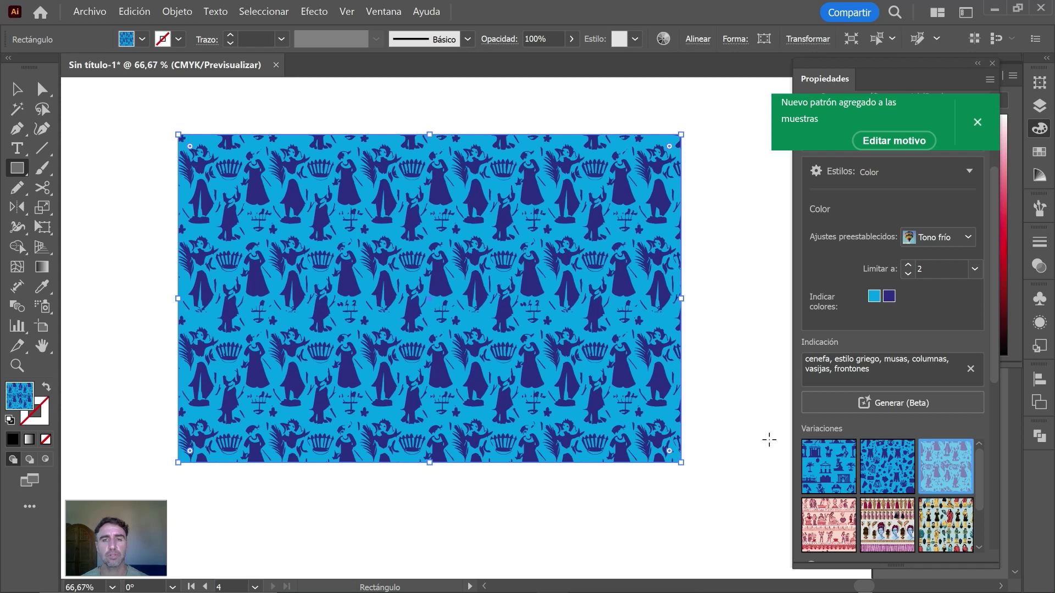
key(ctrl+alt+0)
Step: Fit all four artboards in the window and deselect the pattern rectangle
click(17, 89)
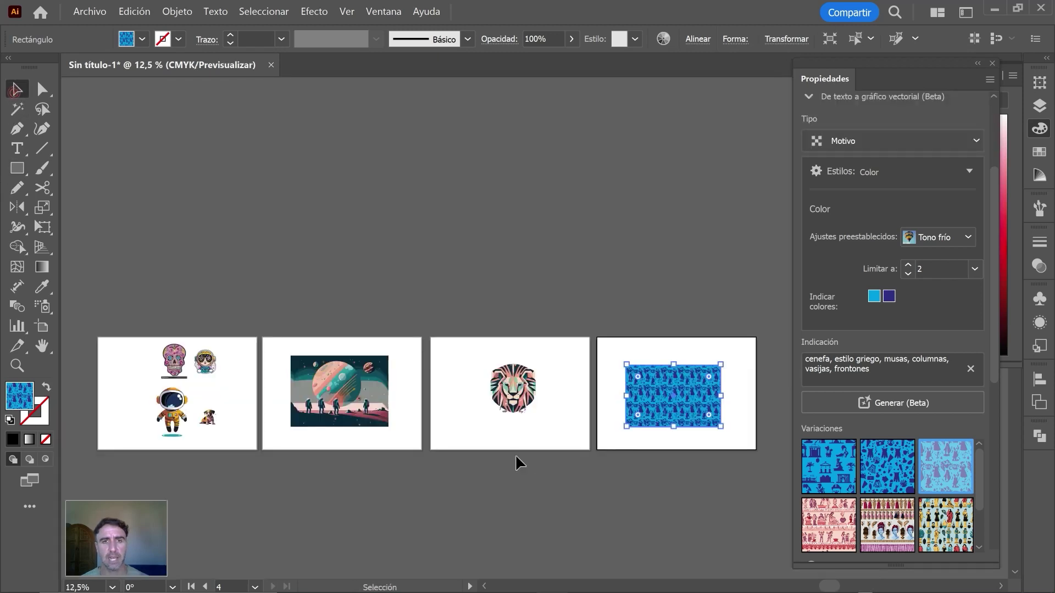
click(546, 481)
scroll(991, 107, up, 3)
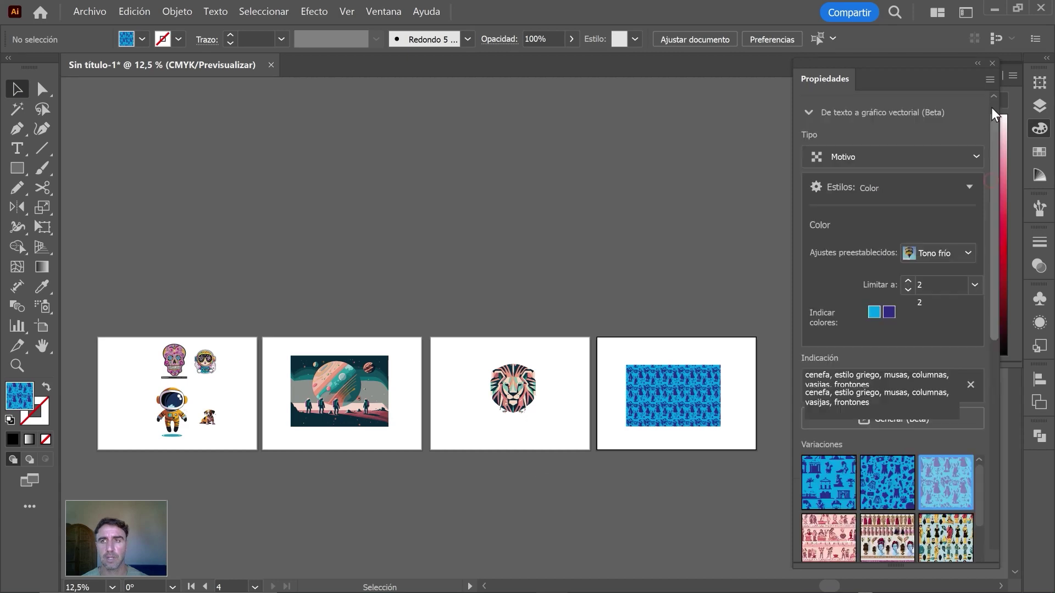